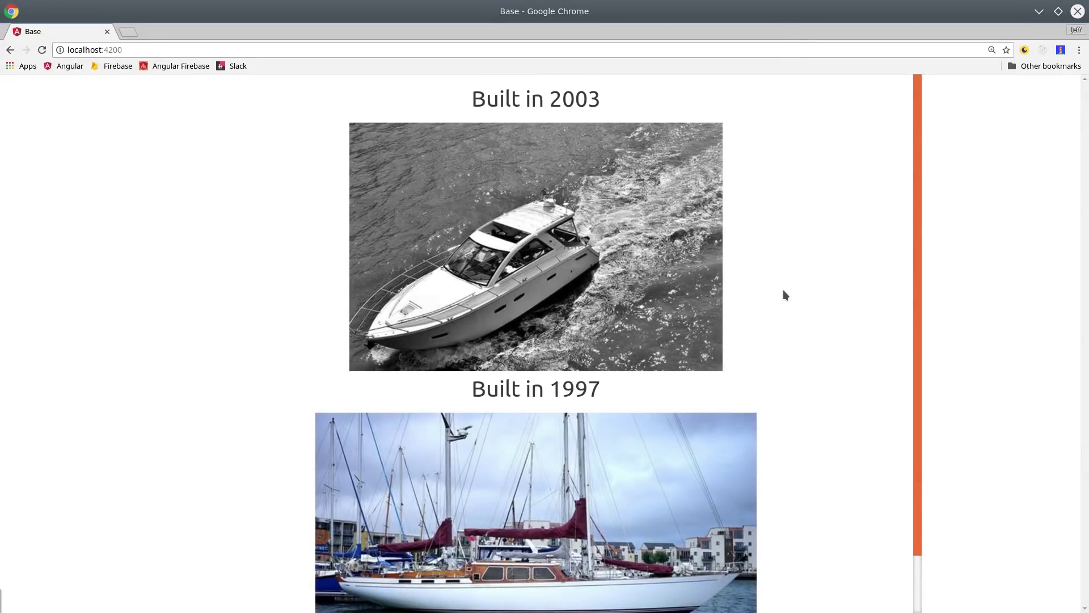
scroll(783, 290, down, 3)
scroll(824, 388, down, 3)
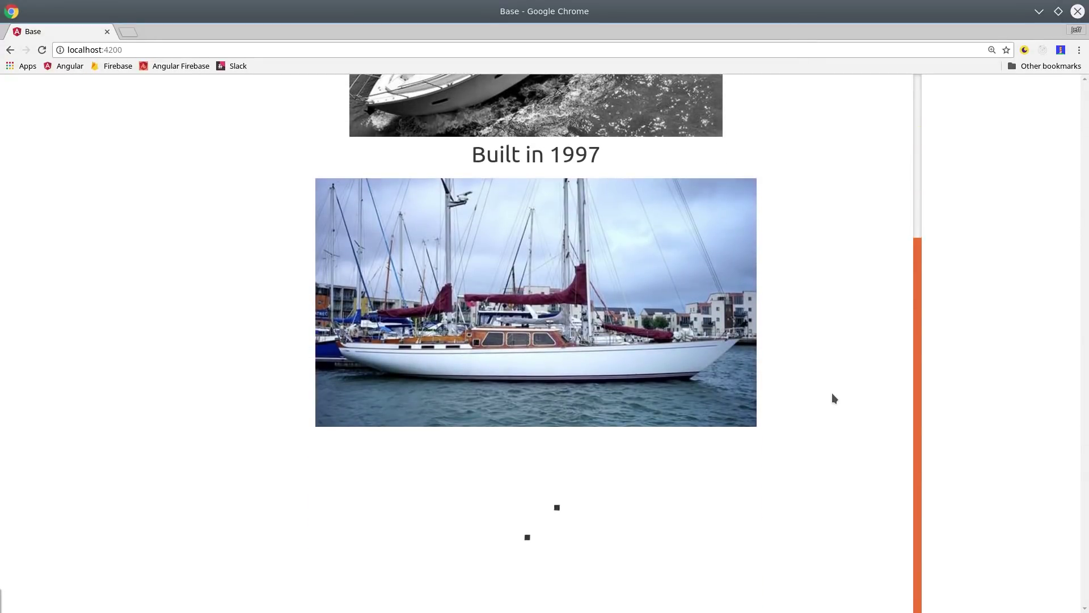
scroll(707, 490, down, 5)
scroll(719, 494, down, 2)
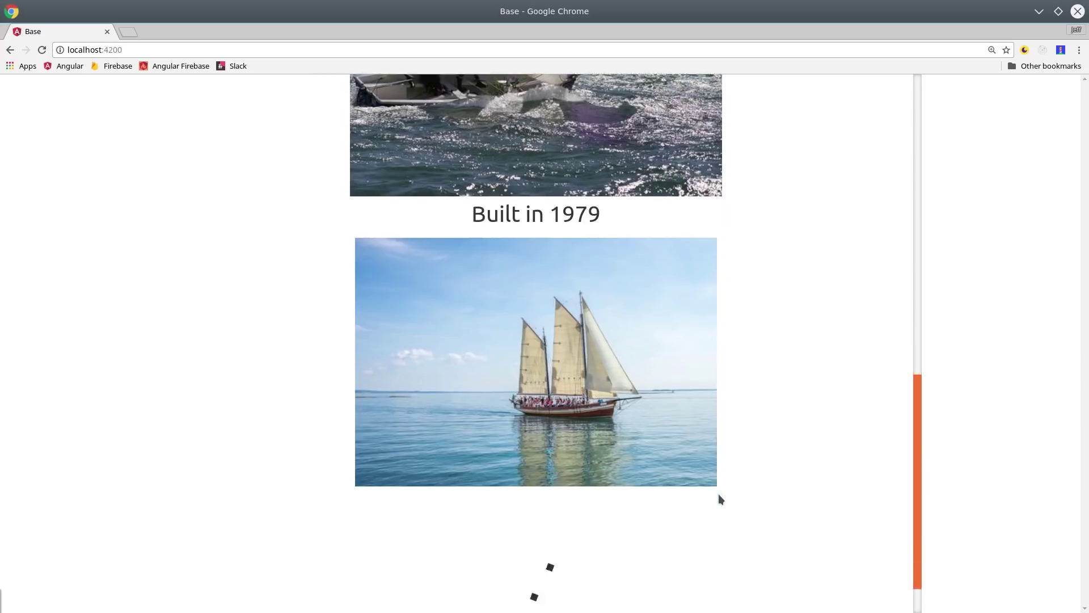
scroll(719, 494, down, 1)
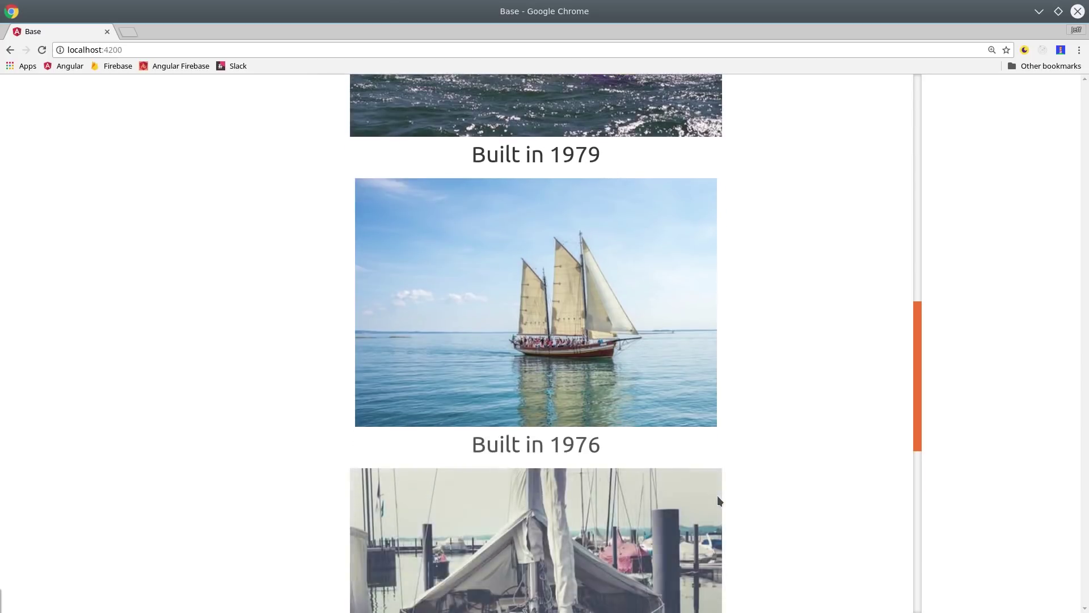
scroll(717, 495, down, 5)
scroll(761, 445, down, 5)
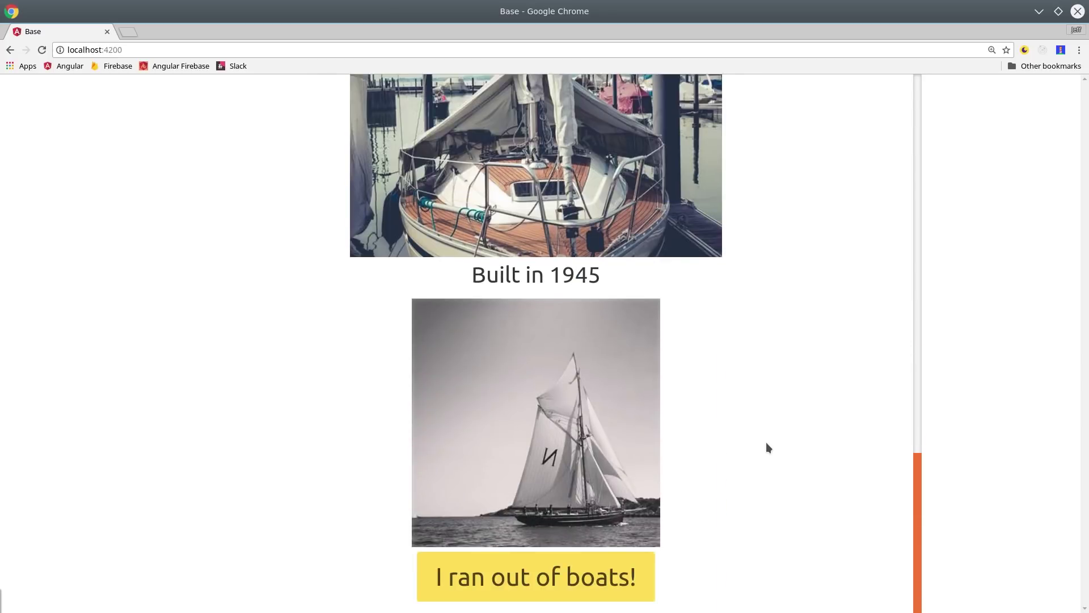
scroll(766, 442, up, 2)
scroll(700, 449, down, 2)
drag(639, 577, 427, 575)
Highlight the 'Built in 1945' heading and the 'I ran out of boats!' message in the feed.
click(766, 551)
scroll(801, 527, up, 10)
scroll(297, 275, up, 3)
scroll(306, 280, up, 4)
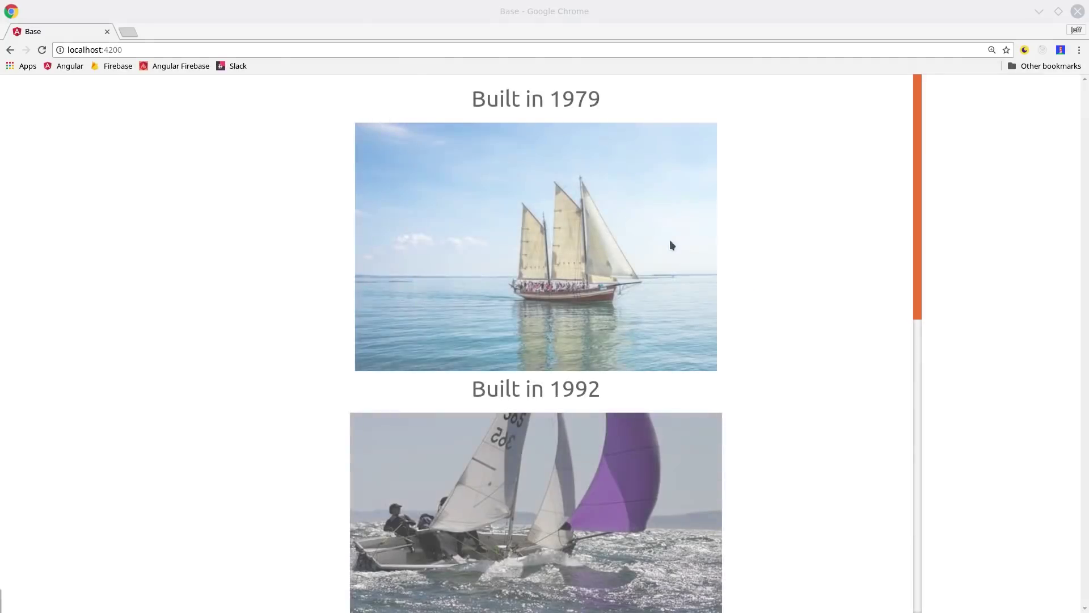
scroll(749, 330, down, 4)
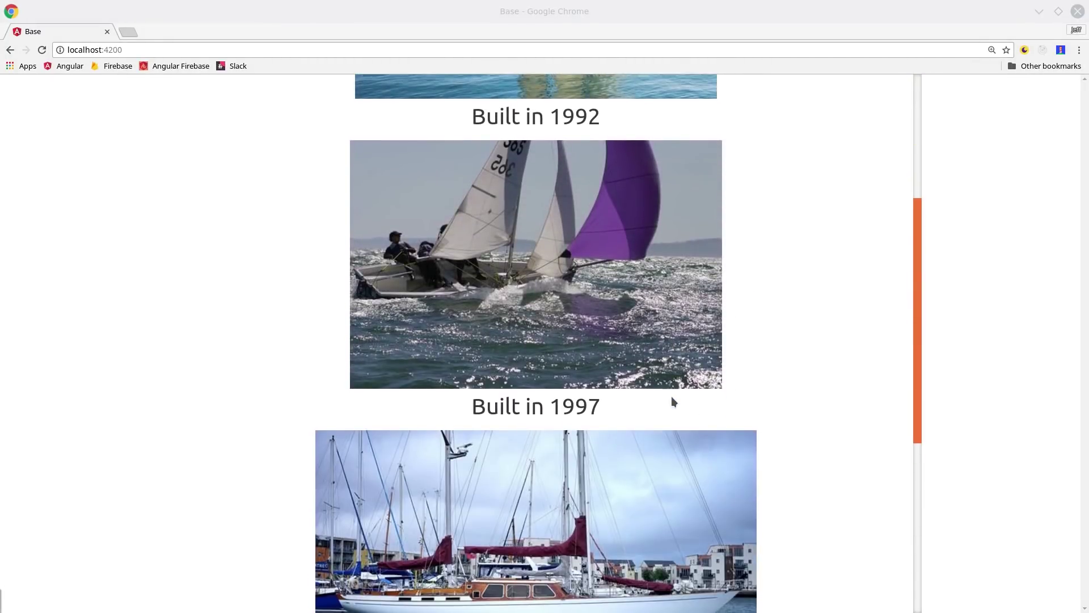
scroll(671, 396, down, 4)
scroll(665, 380, up, 8)
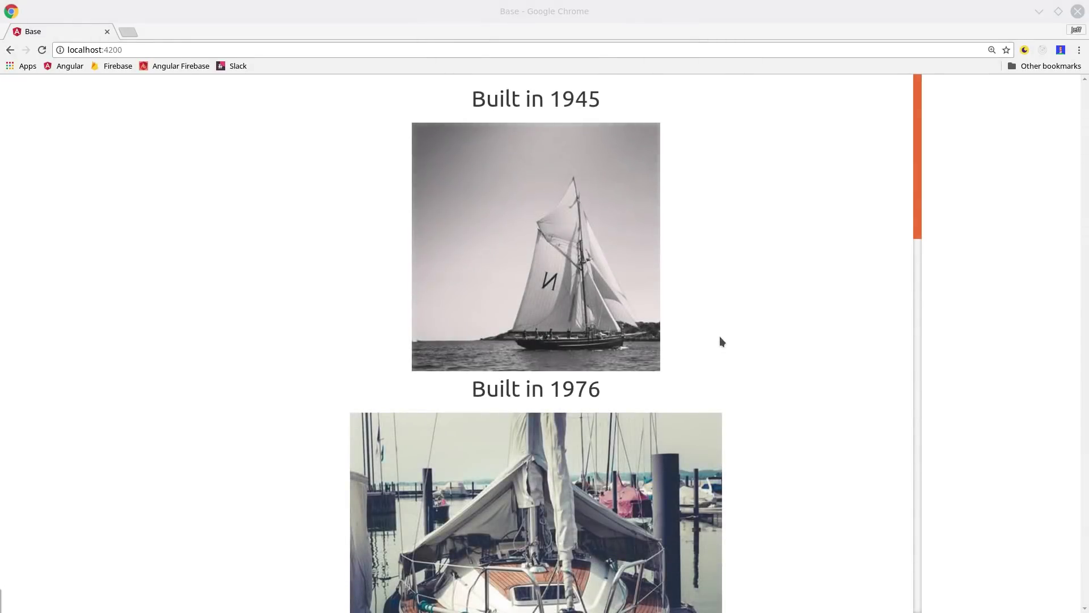
drag(467, 100, 638, 107)
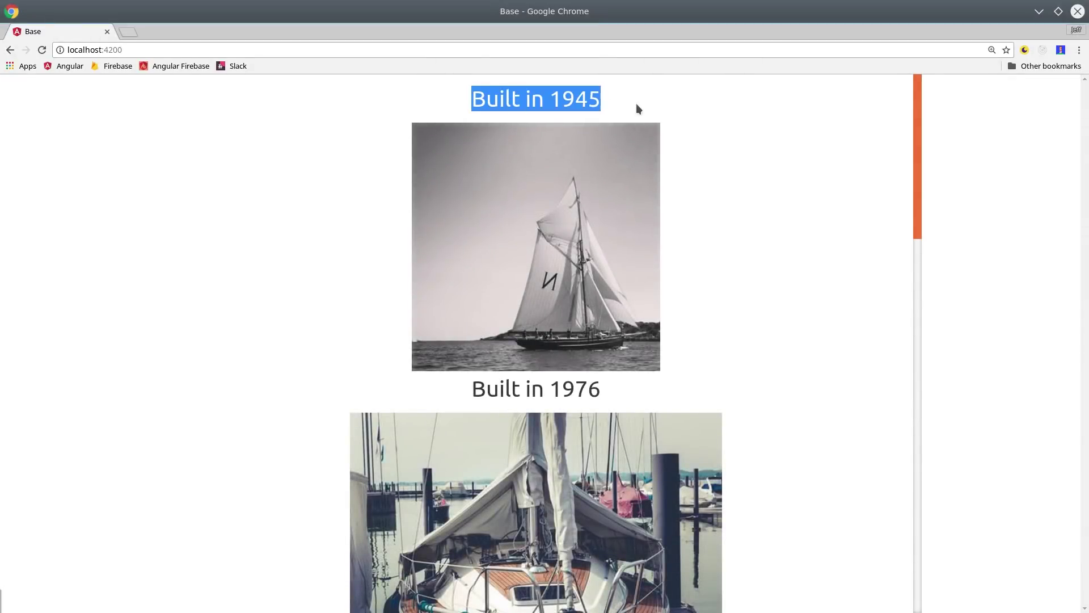
scroll(508, 350, down, 4)
scroll(595, 383, down, 4)
scroll(641, 395, down, 4)
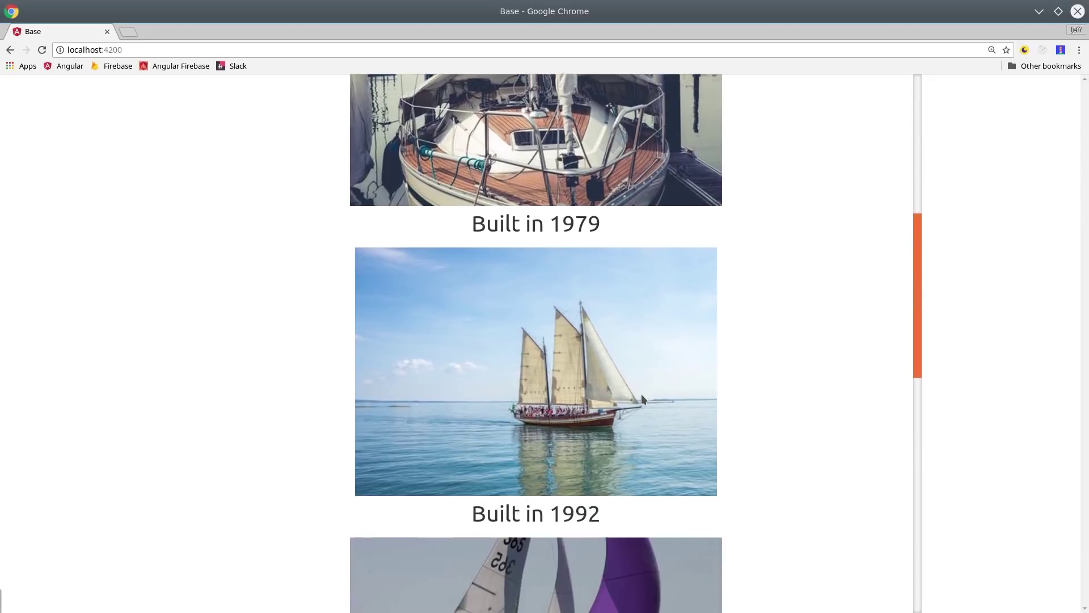
scroll(641, 394, down, 3)
scroll(643, 395, down, 5)
scroll(743, 399, down, 5)
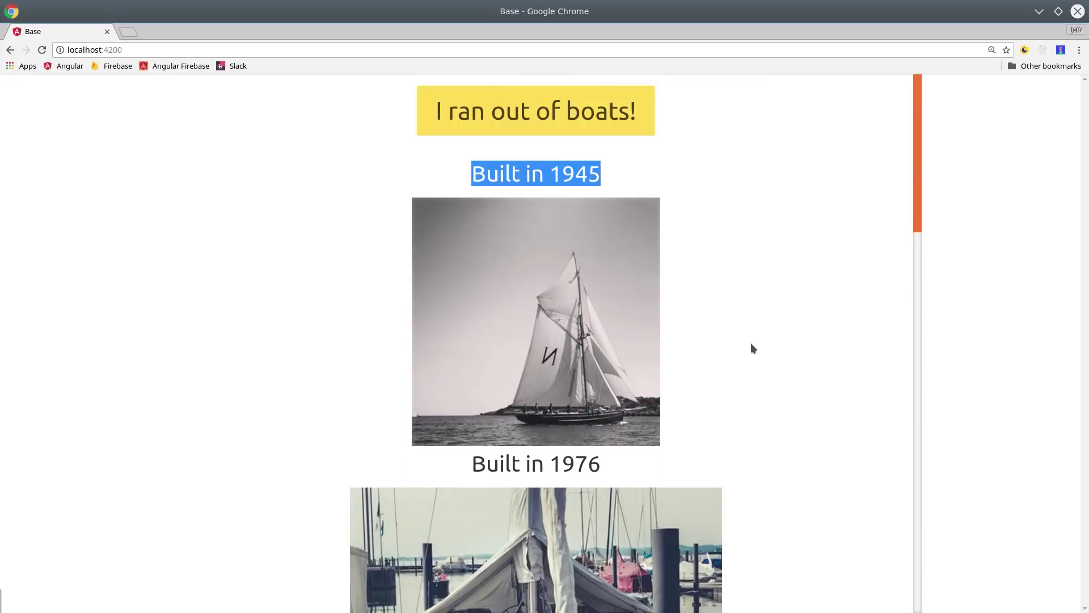
drag(436, 109, 720, 104)
click(771, 274)
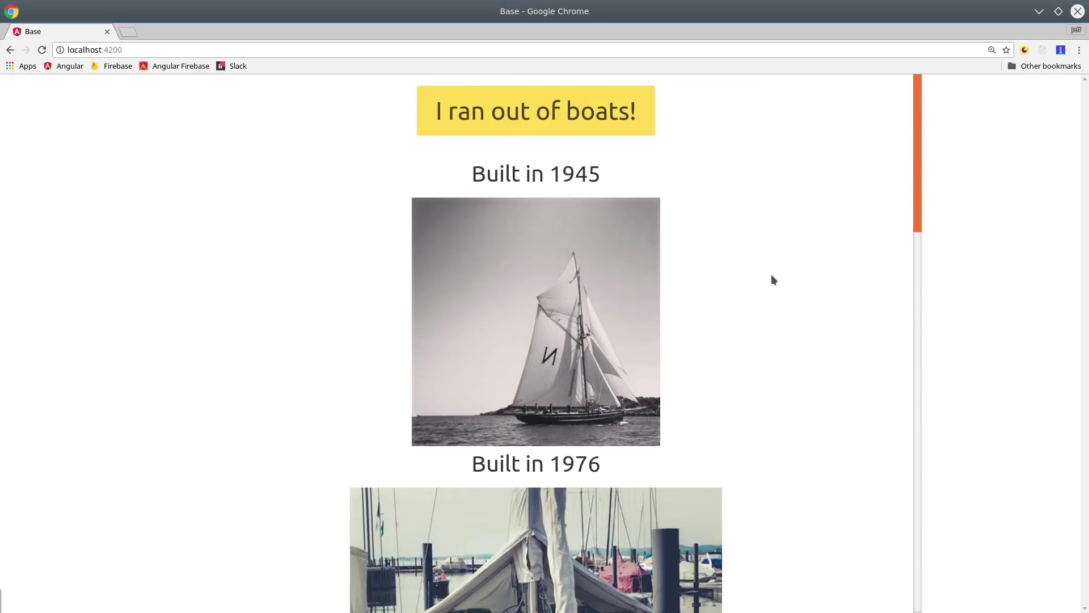
drag(648, 111, 436, 109)
click(676, 213)
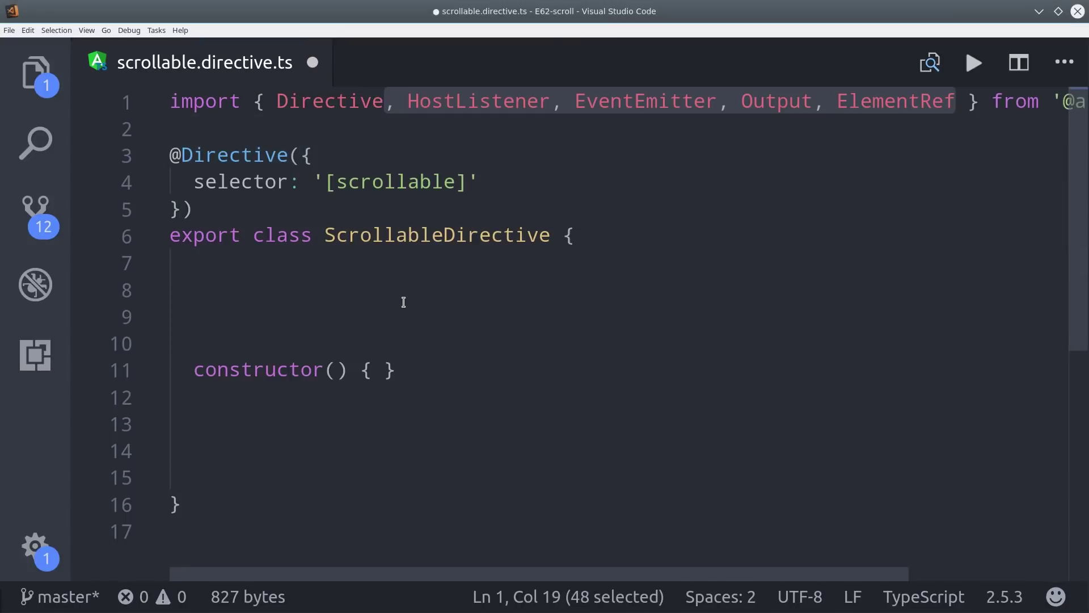
click(404, 302)
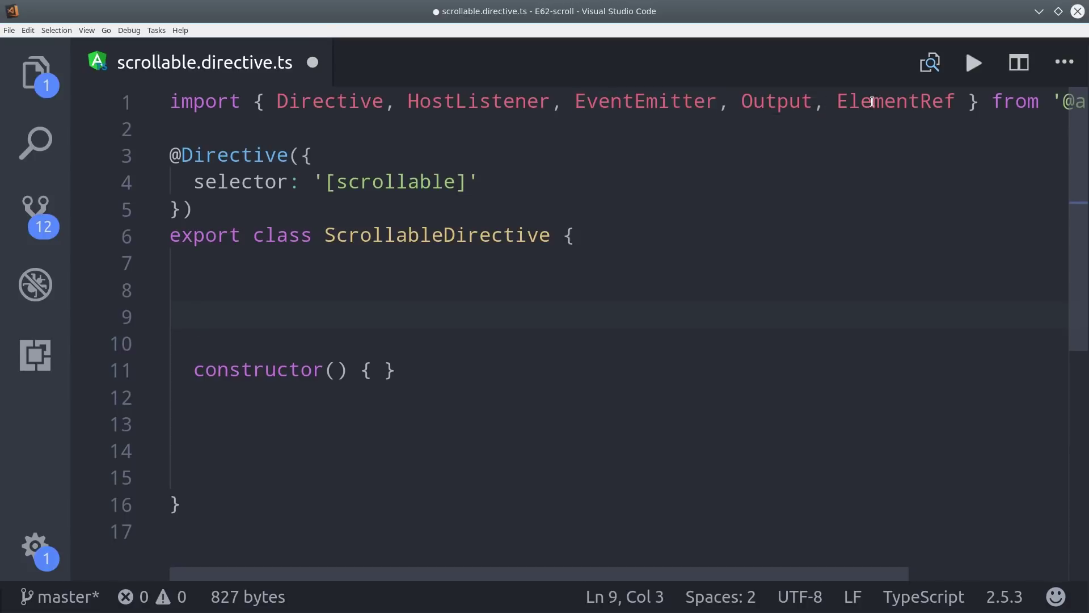
click(321, 289)
text(@Output() scrollPosition)
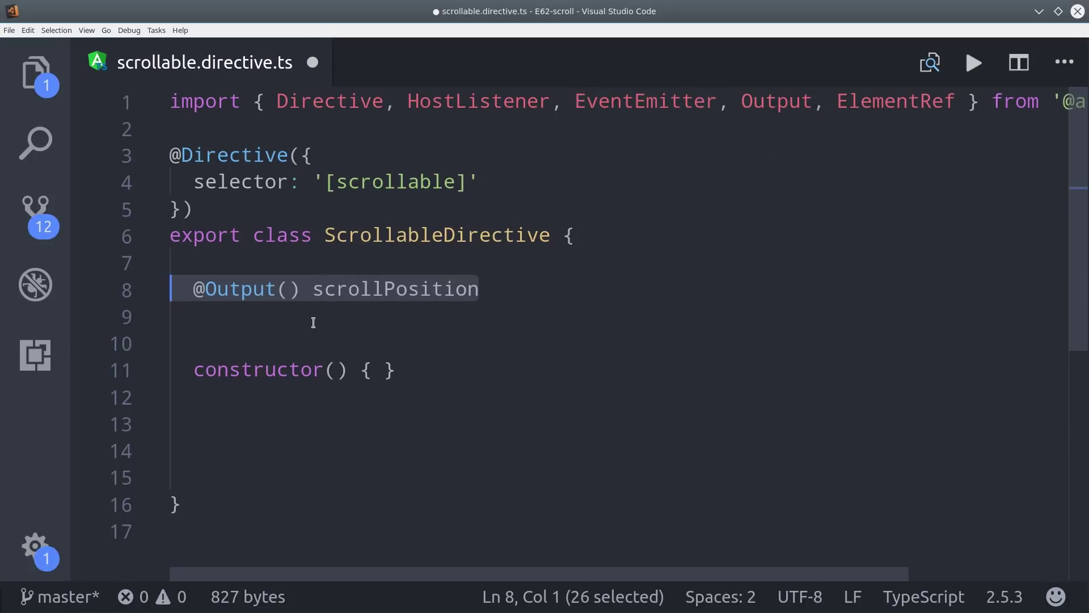
click(319, 316)
double_click(505, 292)
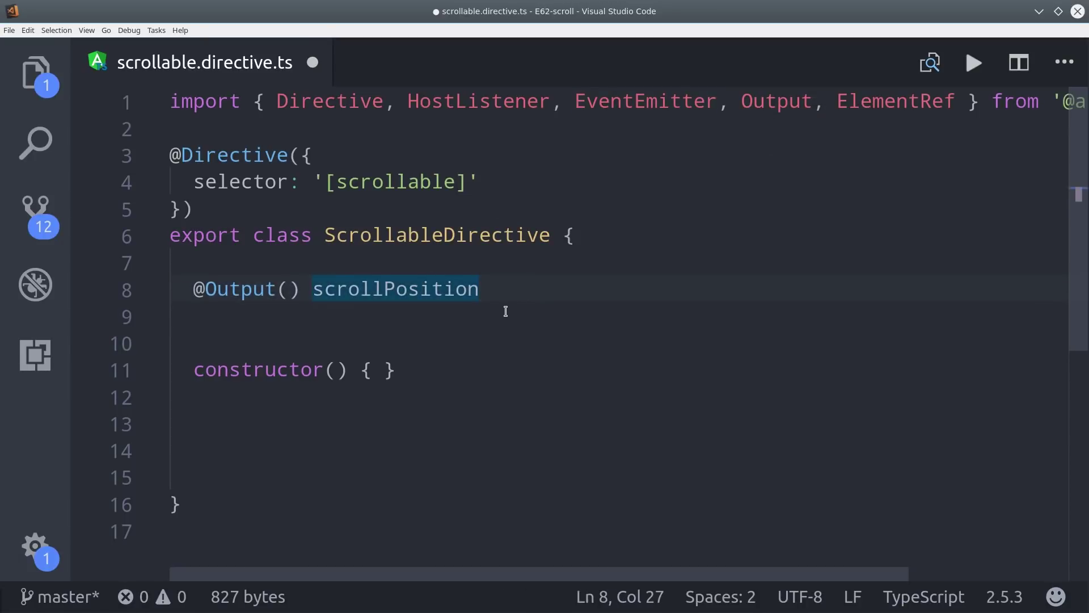
text( = new EventEmitter())
click(197, 317)
click(675, 289)
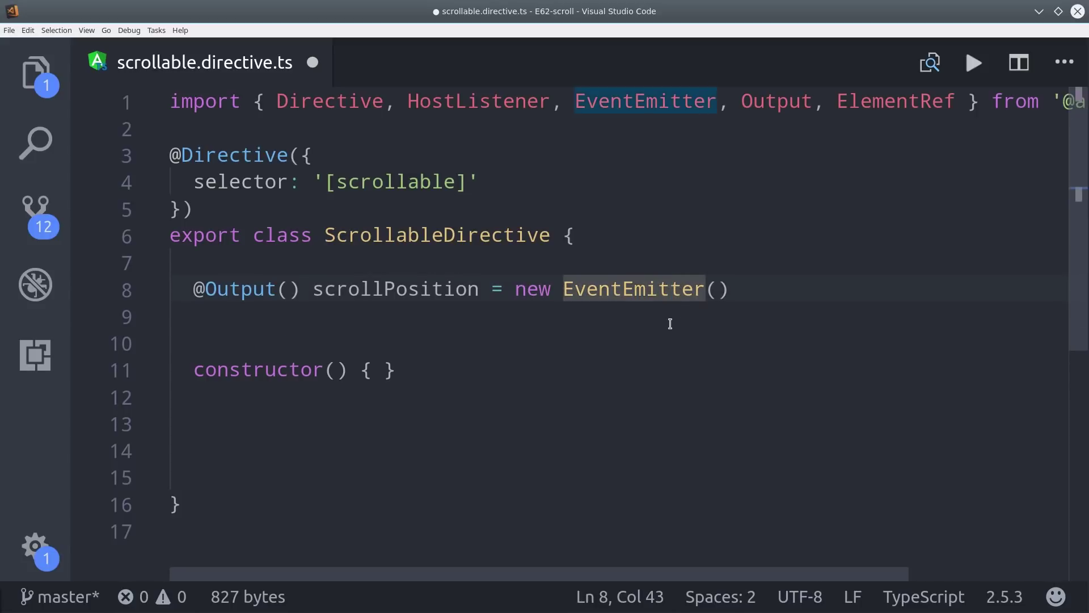
click(721, 290)
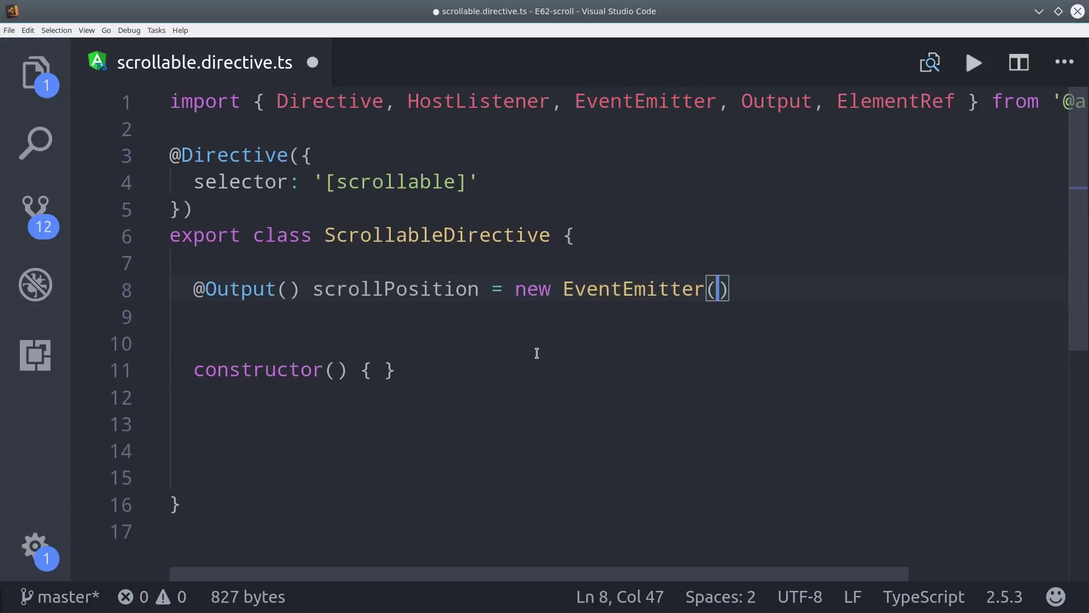
Inject 'public el: ElementRef' in the directive's constructor.
click(537, 345)
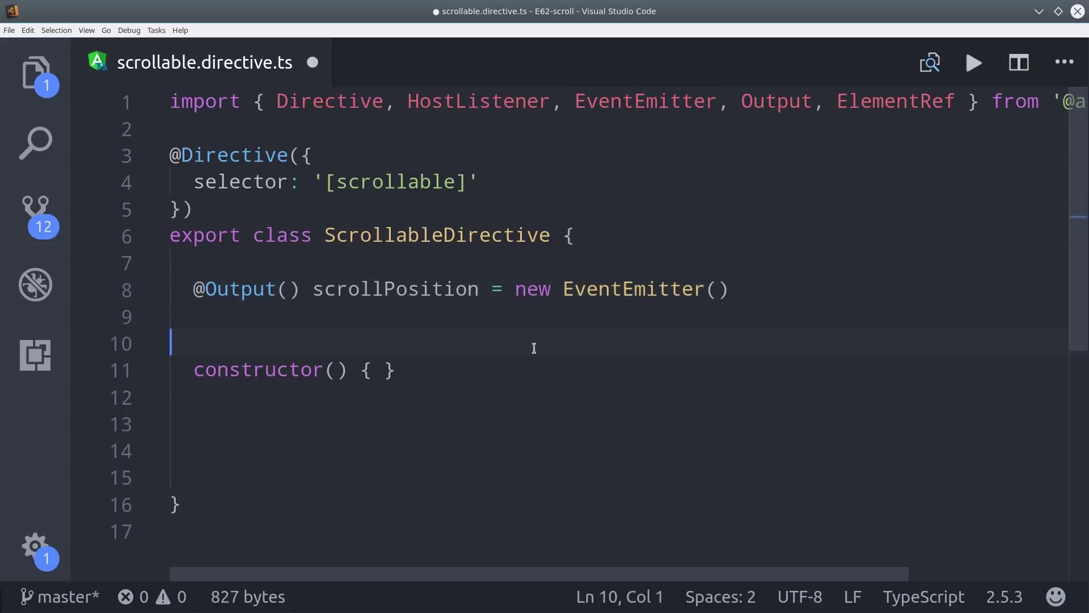
text(public el: ElementRef)
click(479, 417)
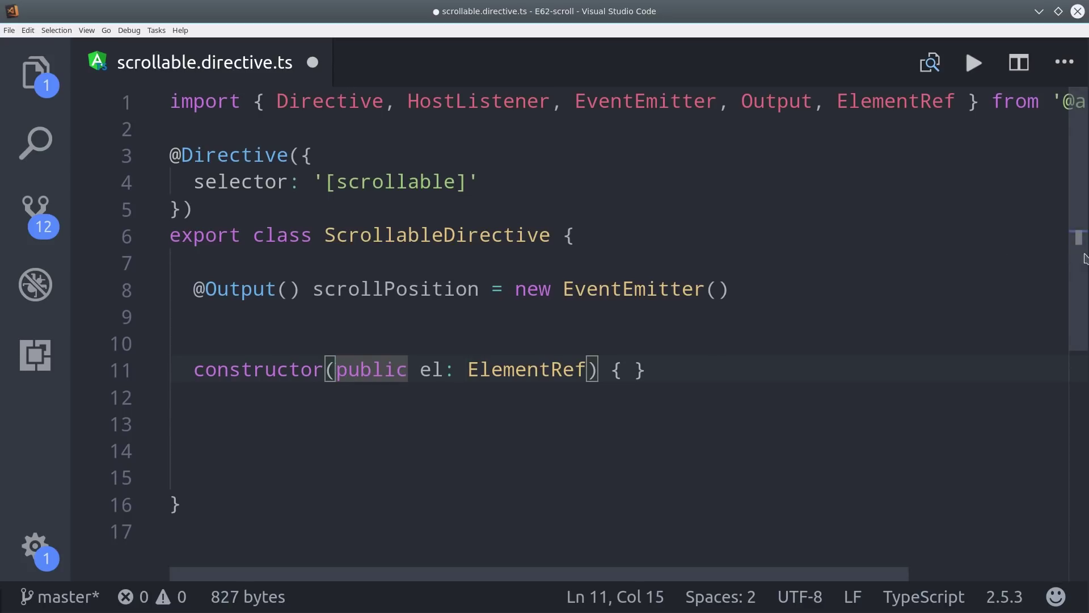
scroll(1080, 248, down, 3)
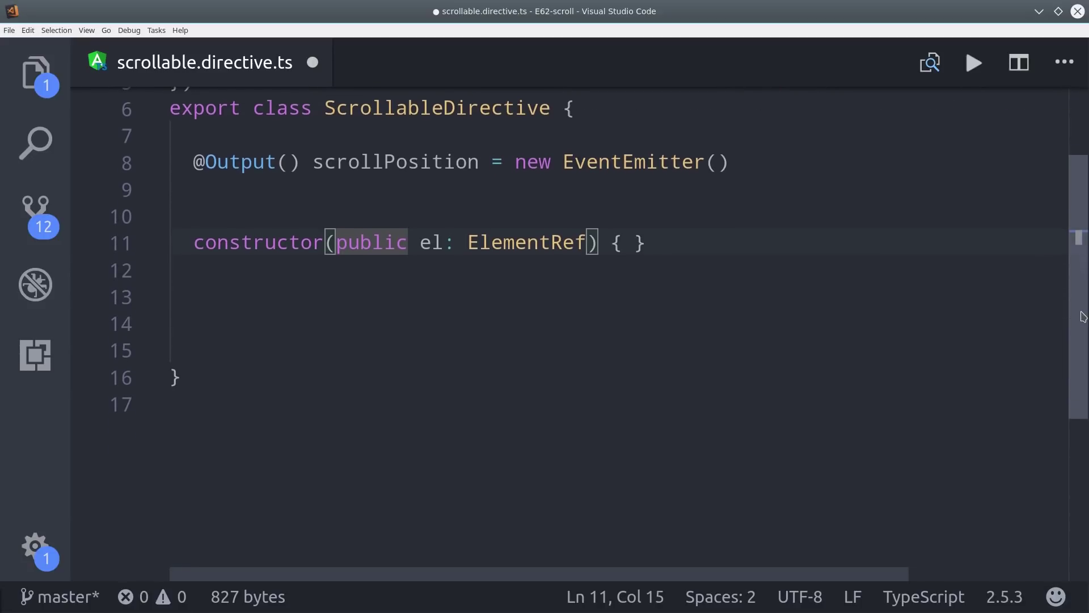
click(388, 162)
Review the onScroll handler's scrollTop value and its existing 'bottom' emit check.
click(308, 277)
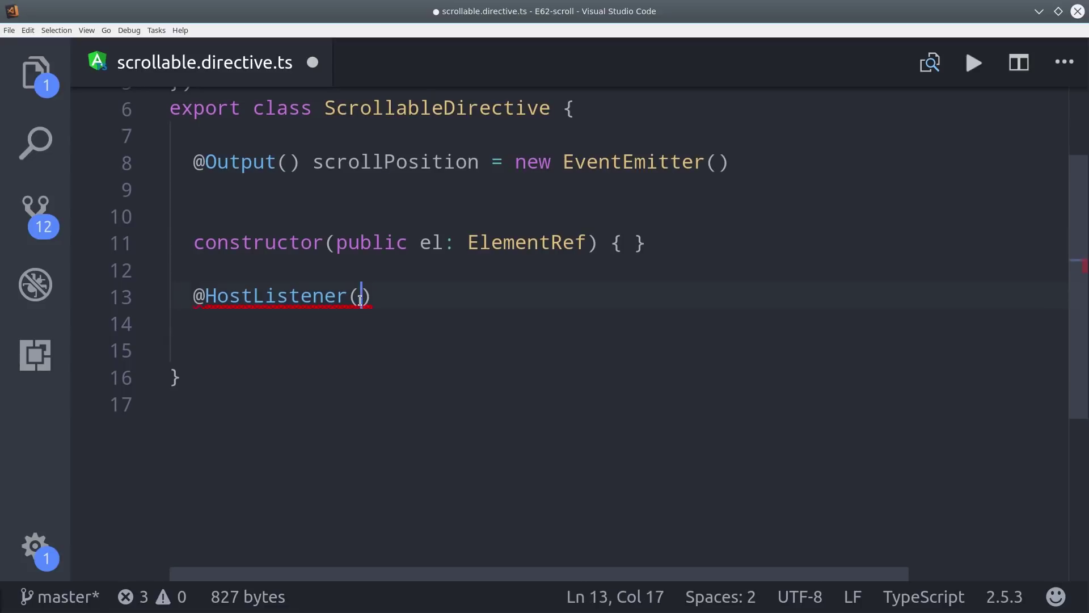
click(409, 383)
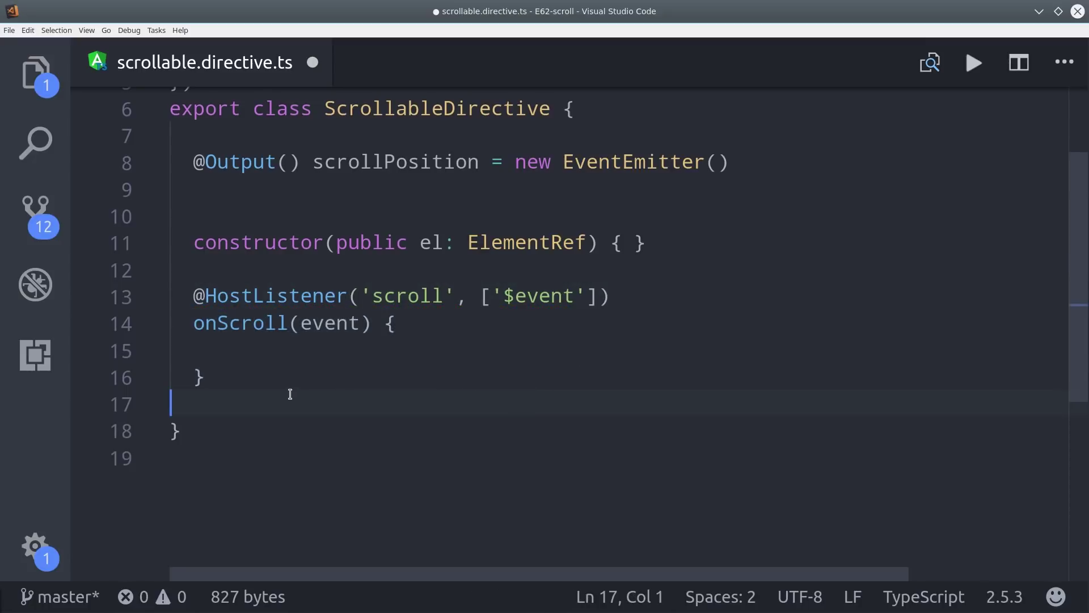
click(315, 322)
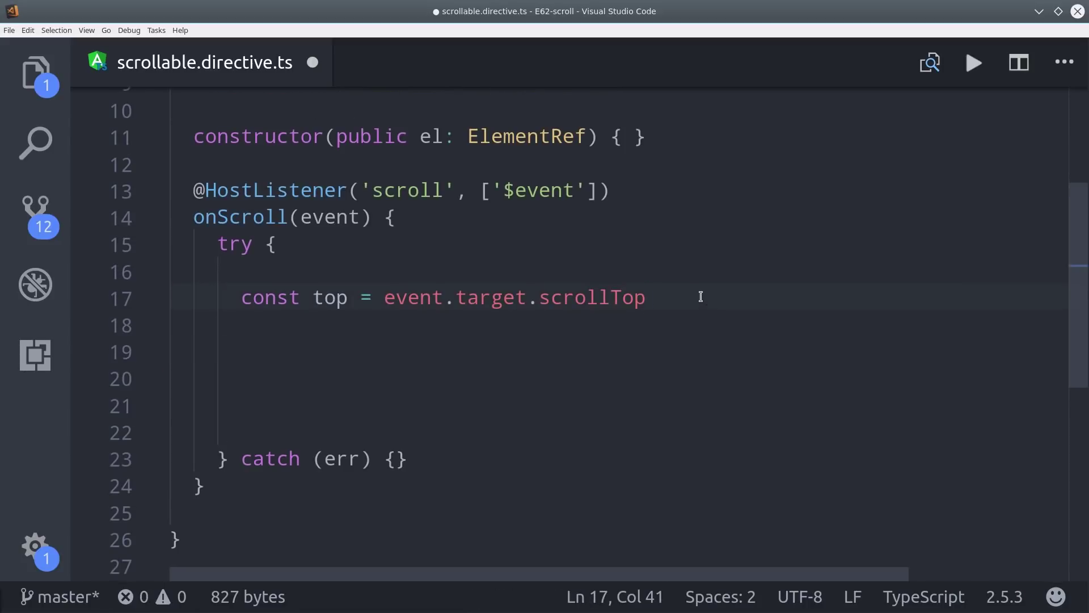
drag(651, 297, 385, 298)
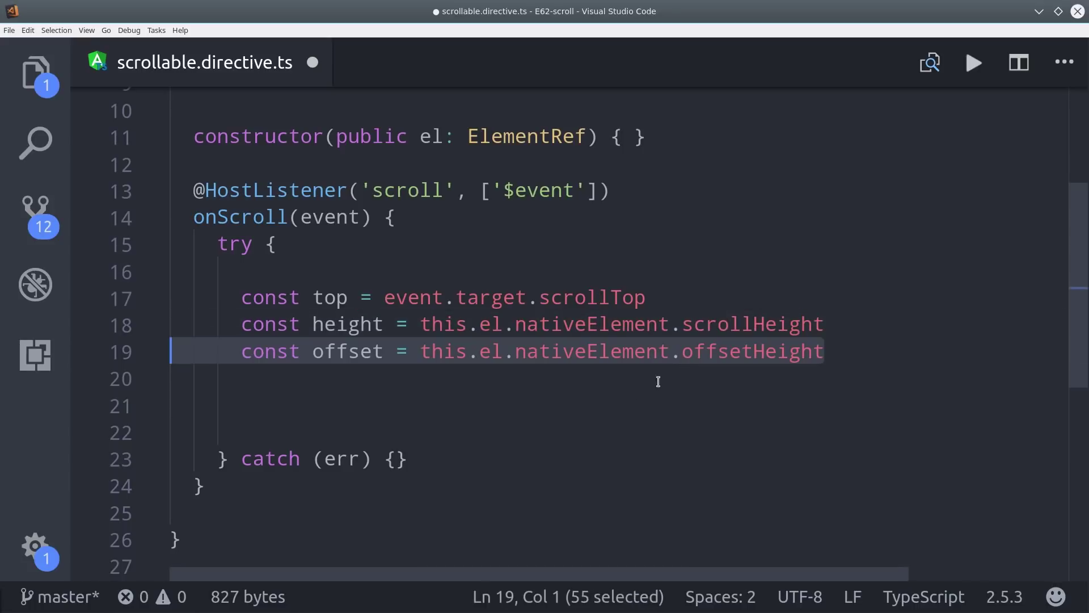
click(671, 351)
click(494, 397)
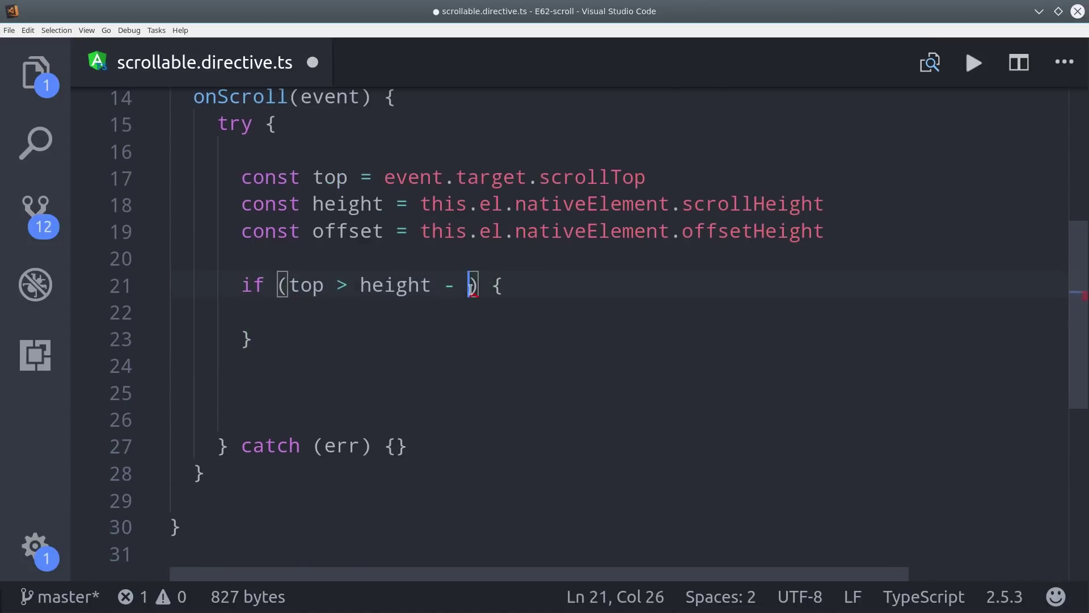
text(offset - 1)
click(600, 284)
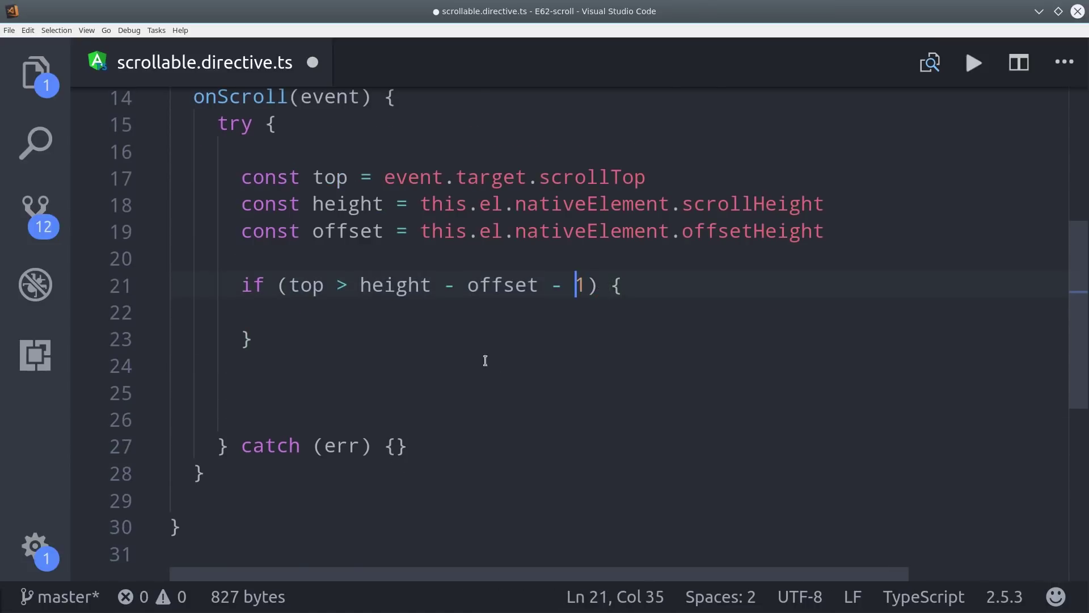
click(440, 323)
text(this.scrollPosition)
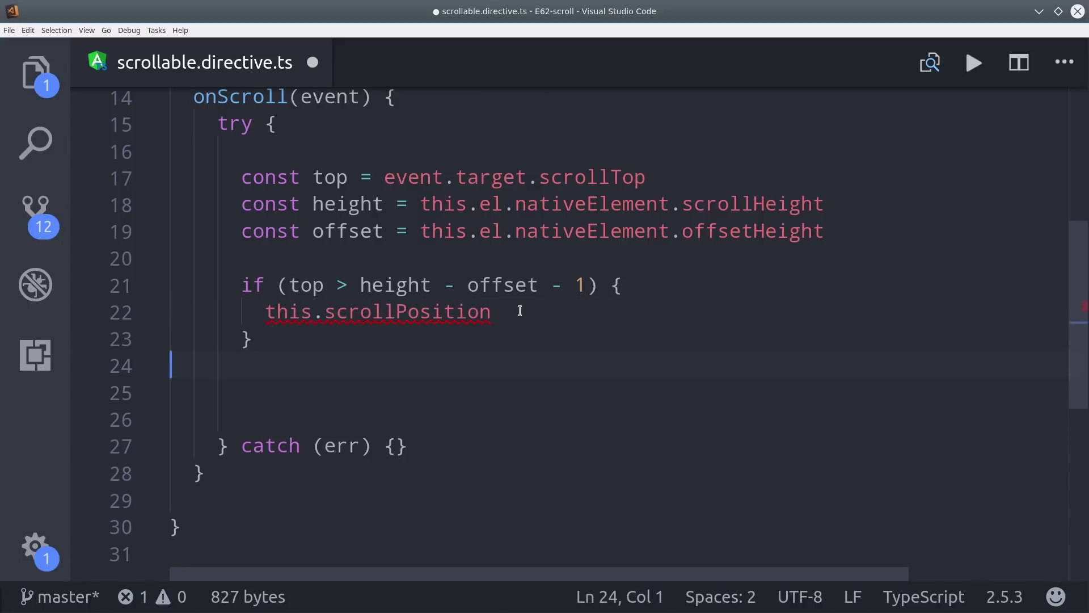
click(411, 312)
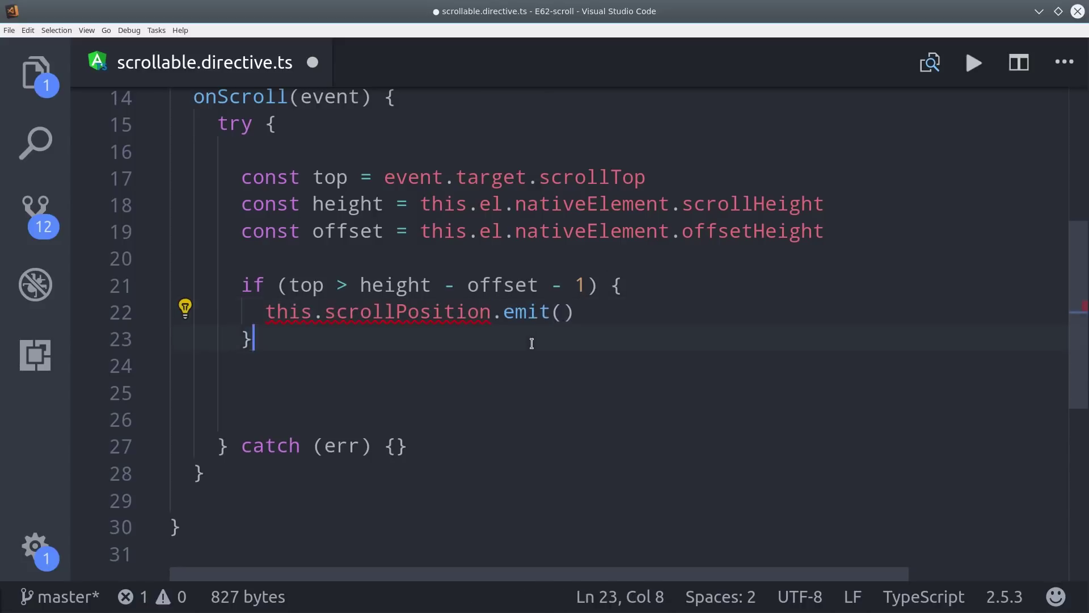
text('bottom')
drag(660, 312, 565, 311)
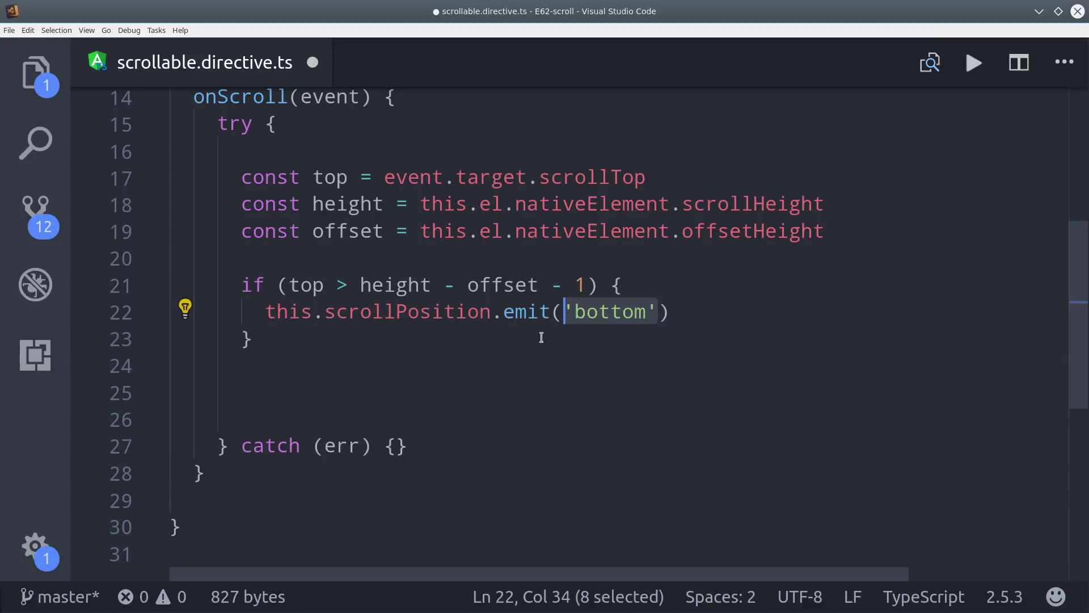
Below the bottom check, add an if block emitting 'top' when top === 0.
click(425, 364)
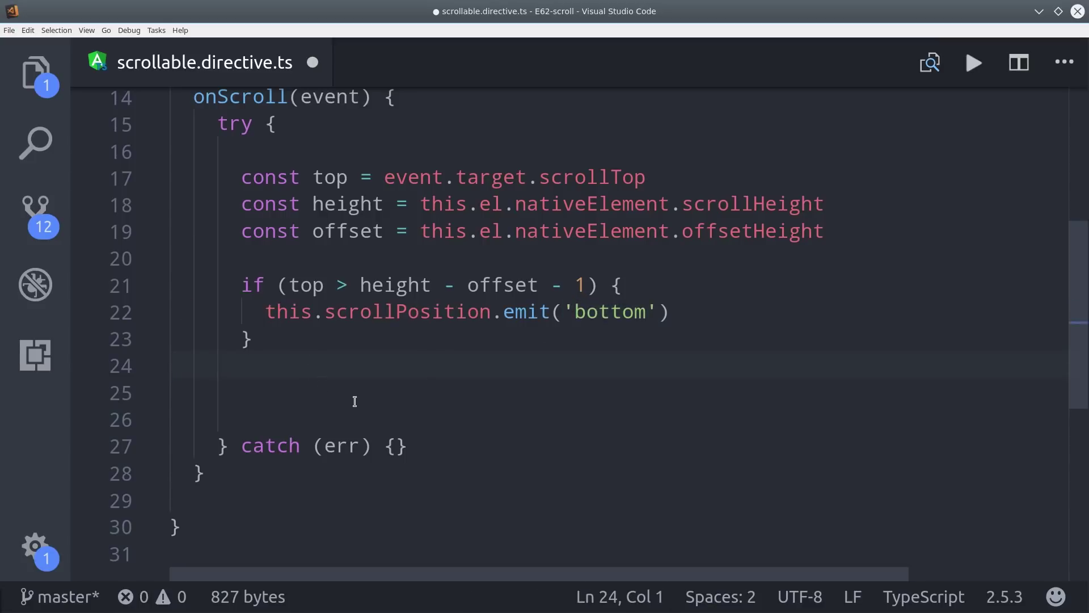
text(if () {)
click(281, 392)
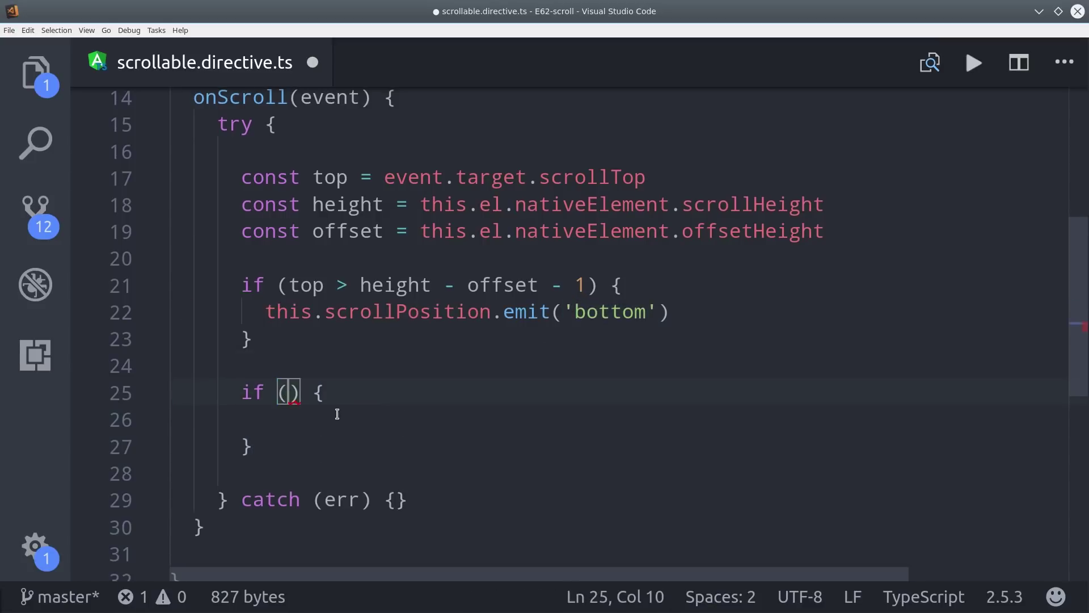
click(397, 418)
click(647, 418)
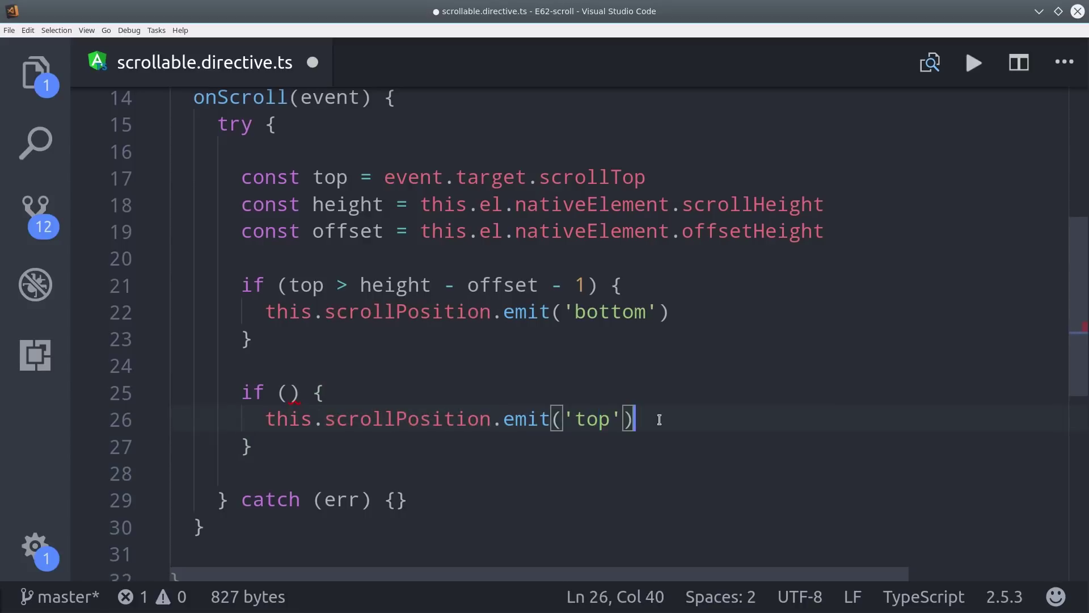
text(top === 0)
click(484, 455)
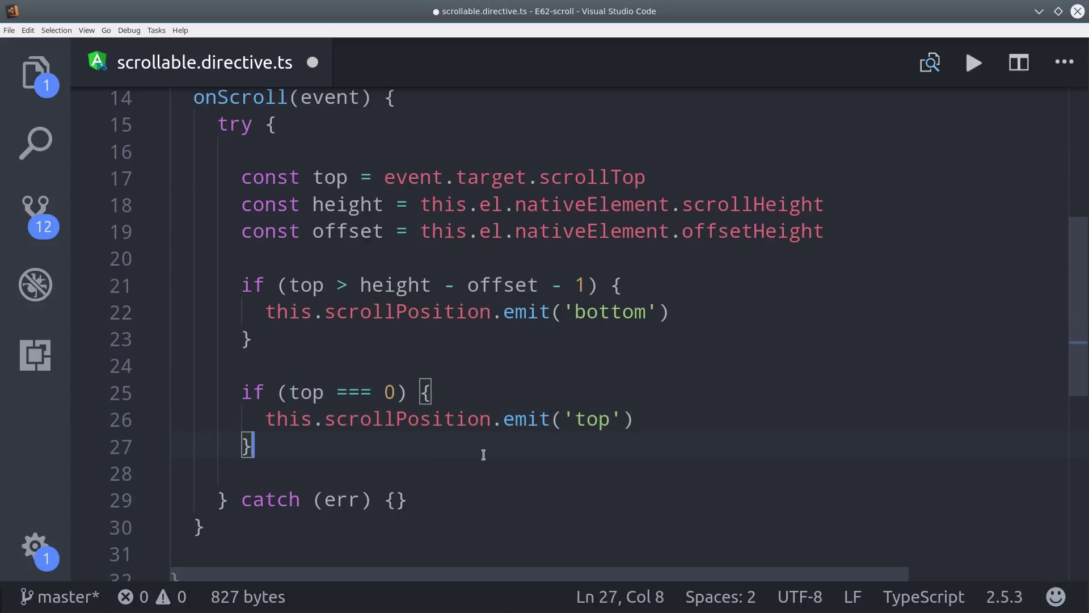
scroll(596, 384, down, 2)
scroll(638, 357, down, 2)
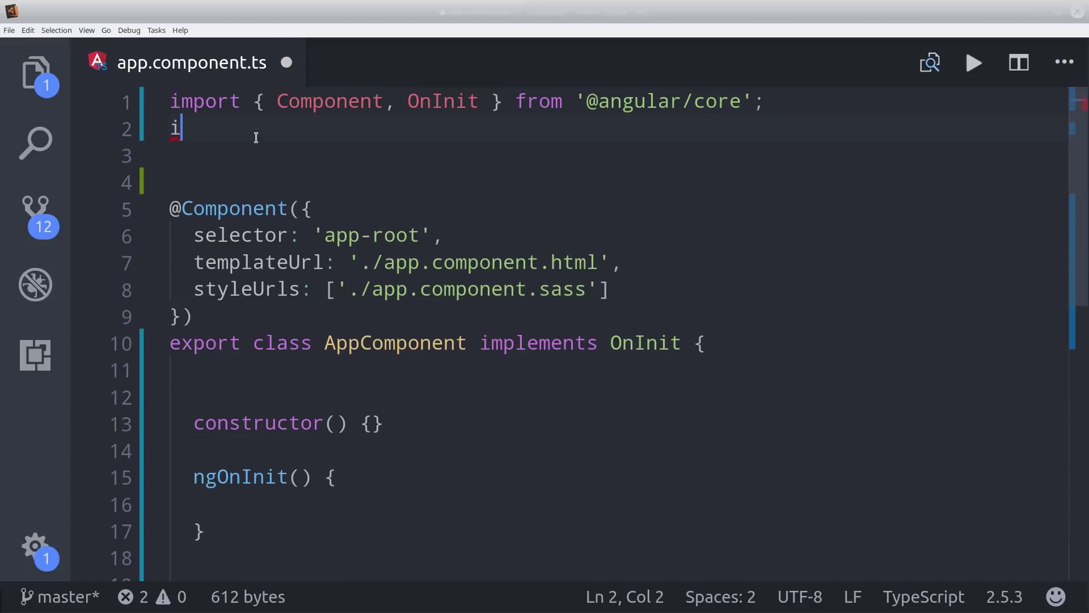
Import Observable and PaginationService in app.component.ts.
key(Tab)
key(End)
key(Return)
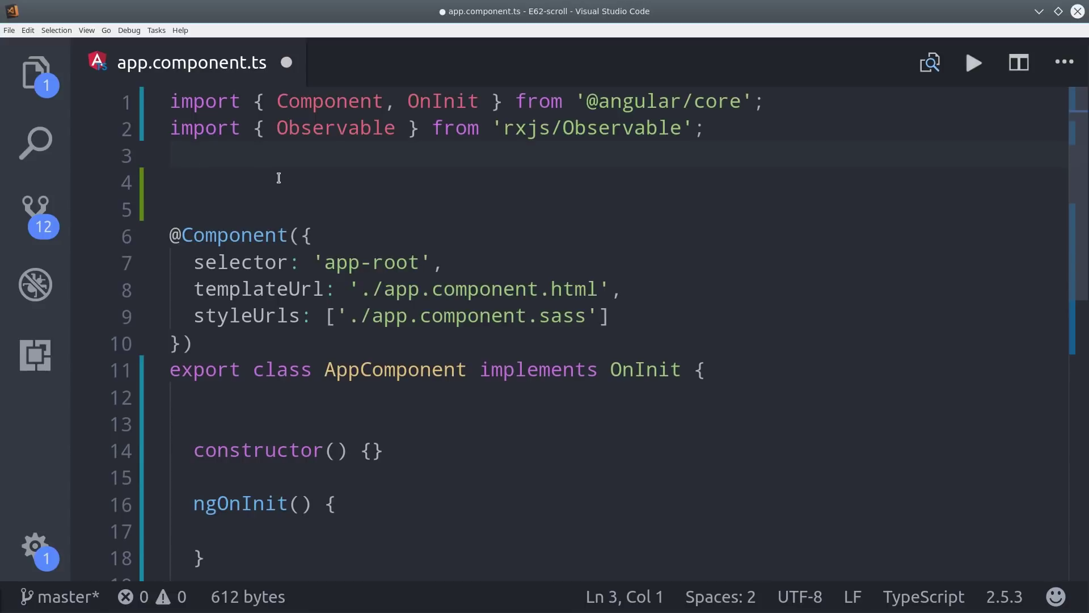
text(import { PaginationService } from './pagination.service';)
click(438, 175)
click(420, 155)
key(Tab)
text(public page: PaginationService)
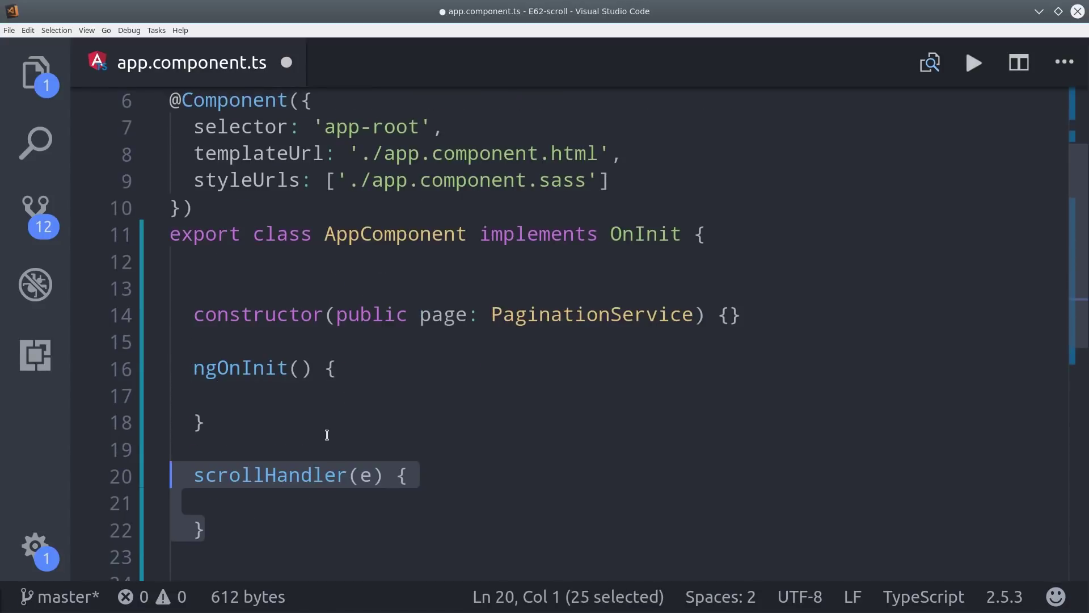
Log the incoming event with console.log(e) inside scrollHandler.
click(312, 502)
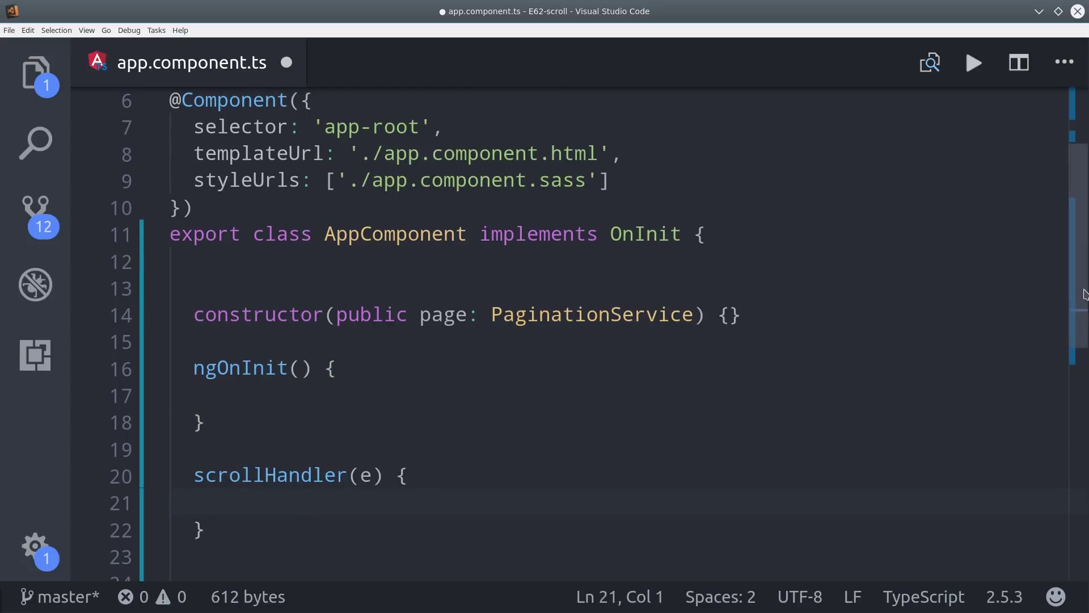
scroll(338, 391, down, 3)
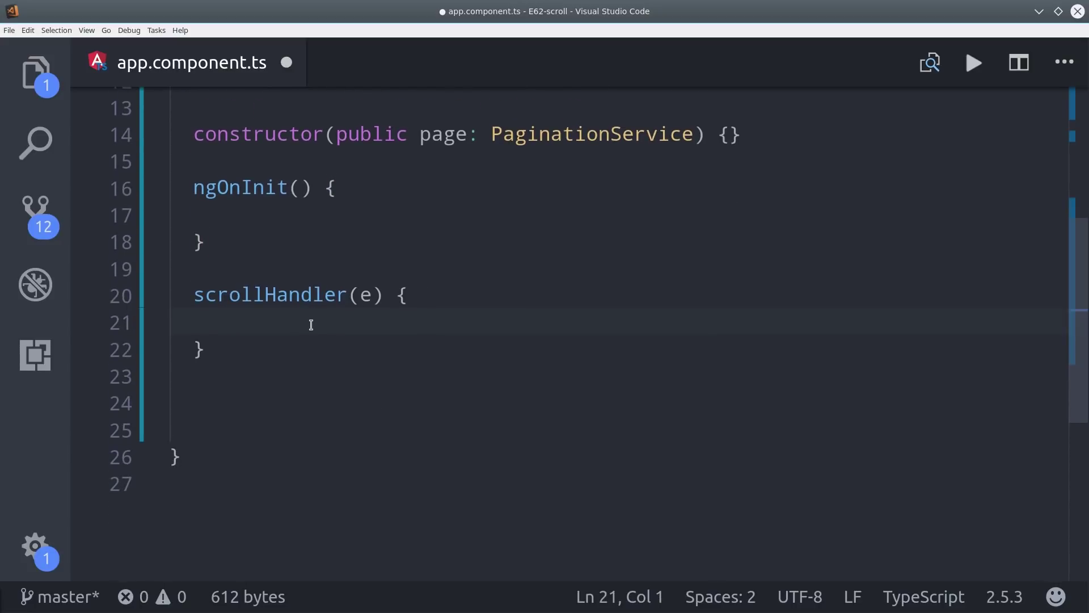
text(console.log(e))
click(517, 307)
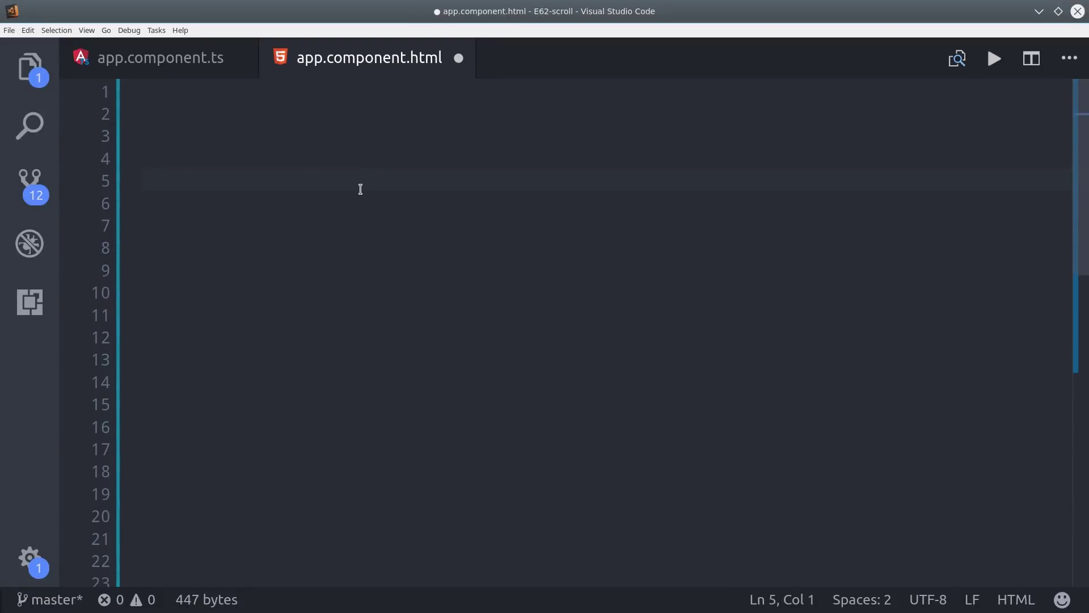
Add a wrapper div with class 'content' and the scrollable attribute to the template.
key(ctrl+shift+z)
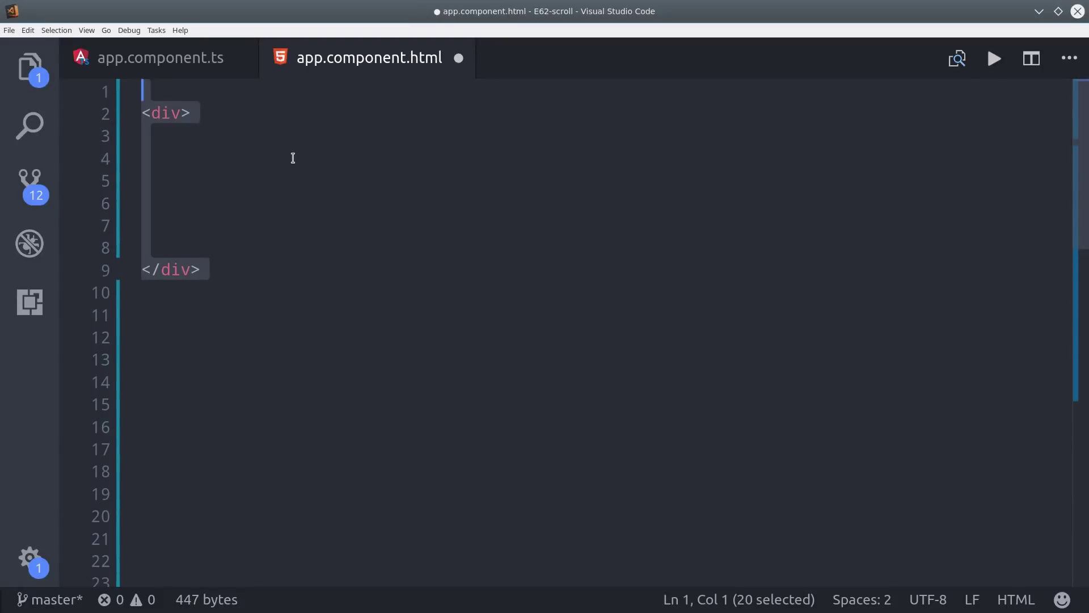
click(294, 157)
key(ctrl+shift+z)
click(319, 228)
key(ctrl+shift+z)
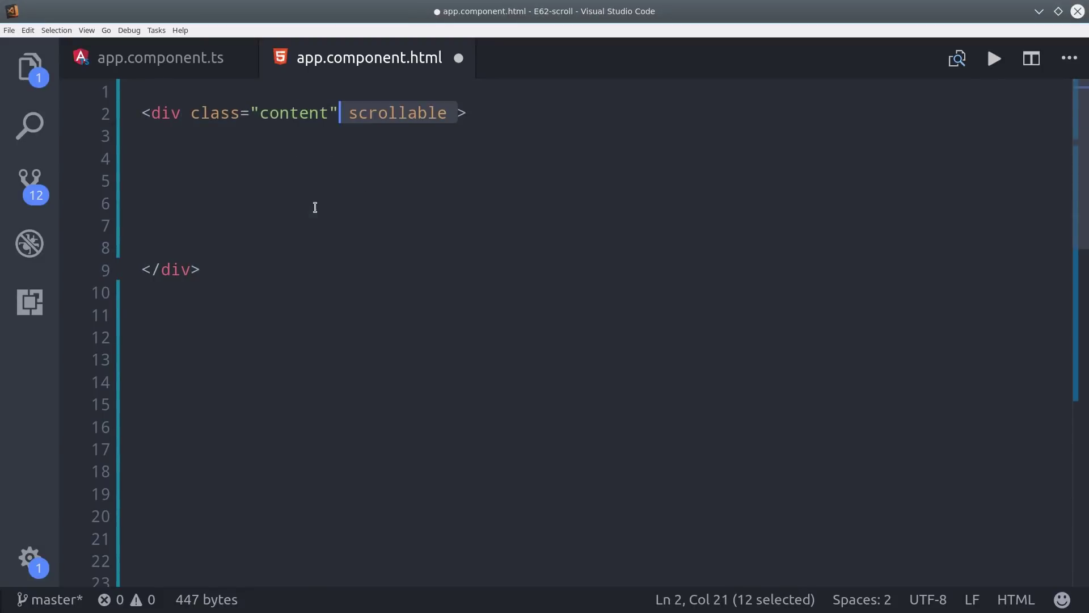
click(321, 207)
Bind the content div's (scrollPosition) event to scrollHandler($event).
click(410, 113)
click(459, 112)
key(ctrl+shift+z)
click(522, 225)
click(577, 112)
click(634, 113)
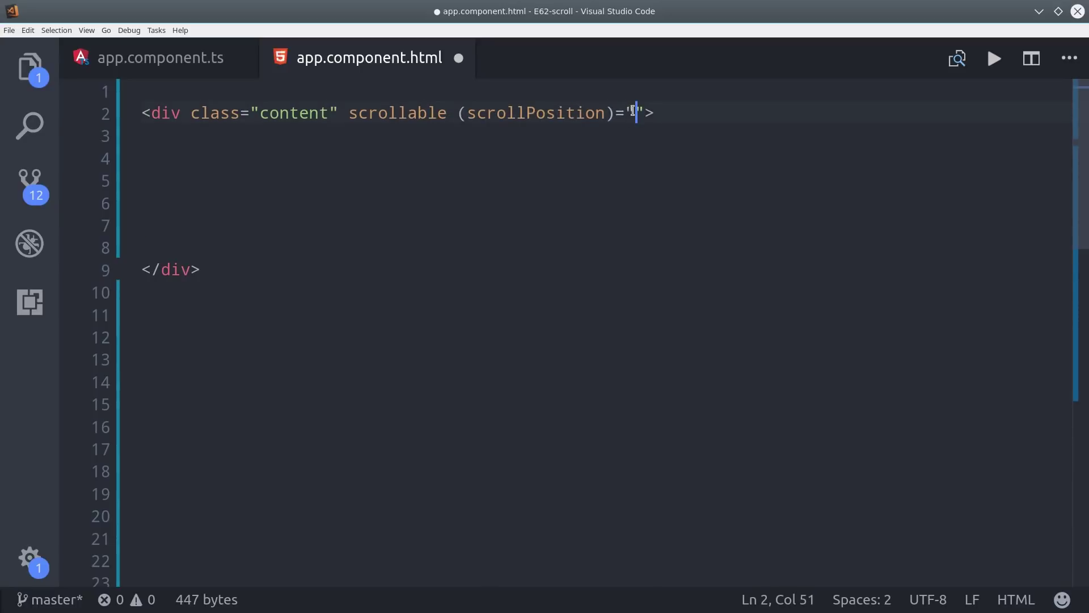
key(ctrl+shift+z)
click(569, 224)
click(143, 134)
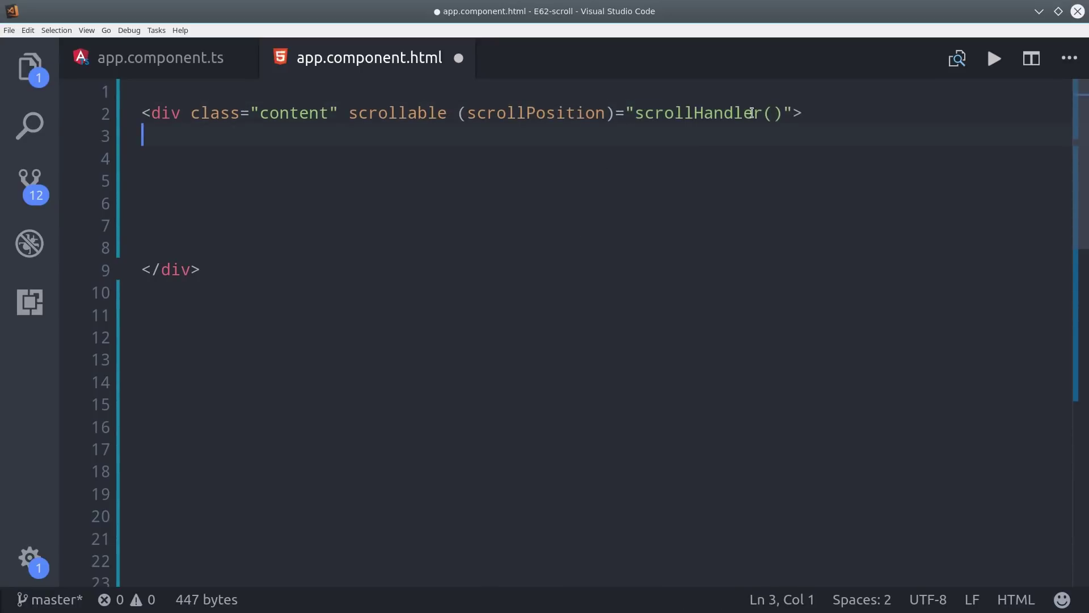
click(776, 112)
key(ctrl+shift+z)
click(144, 202)
click(812, 112)
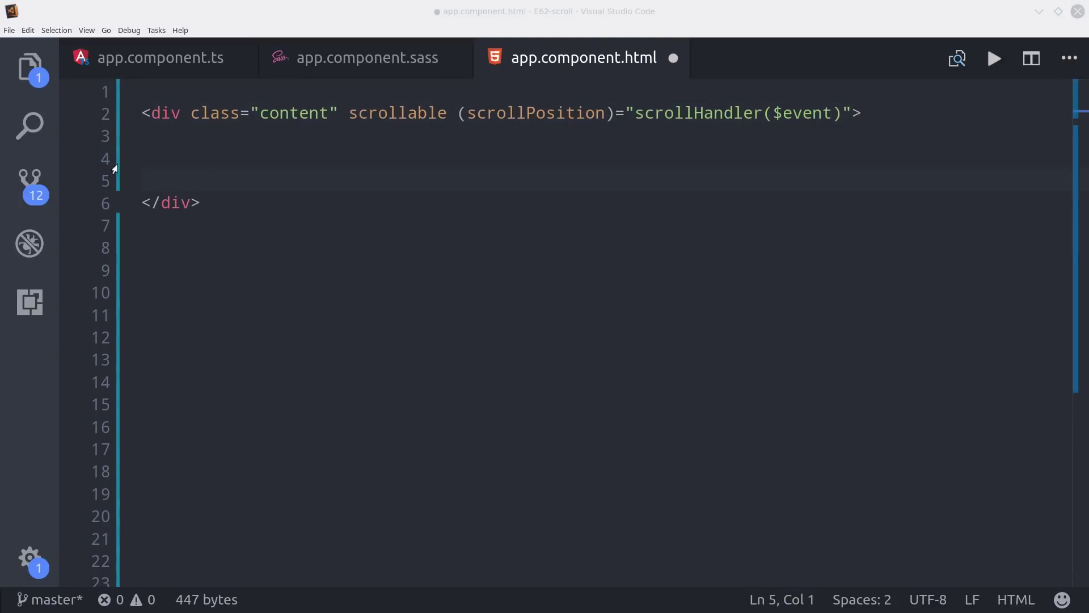
Nest an inner div styled 'height: 2000px' inside the content div.
click(313, 162)
key(ctrl+shift+z)
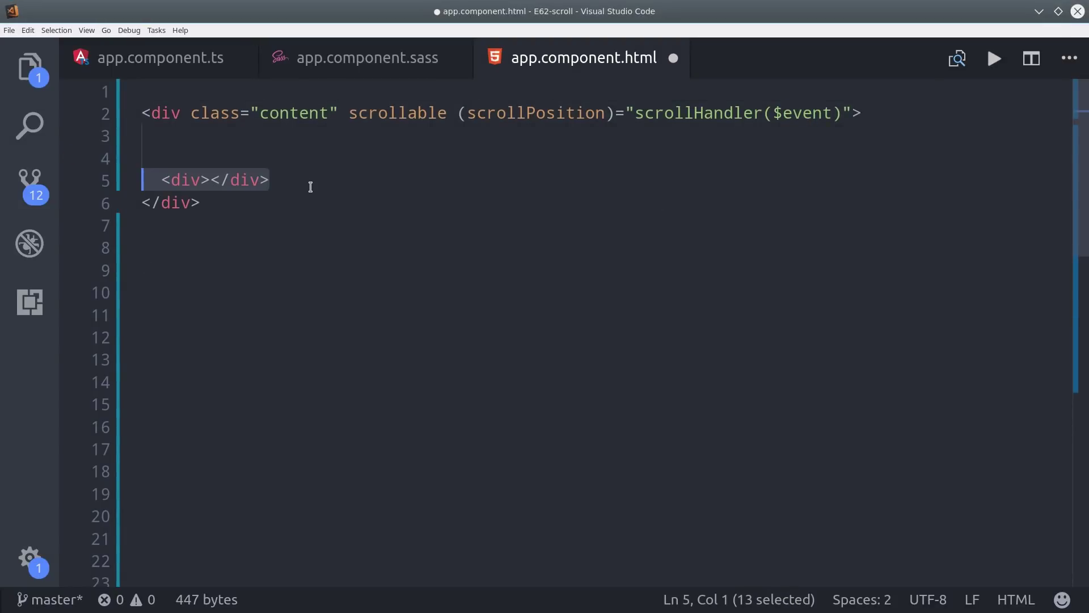
click(308, 184)
key(ctrl+shift+z)
click(333, 201)
click(283, 180)
key(ctrl+shift+z)
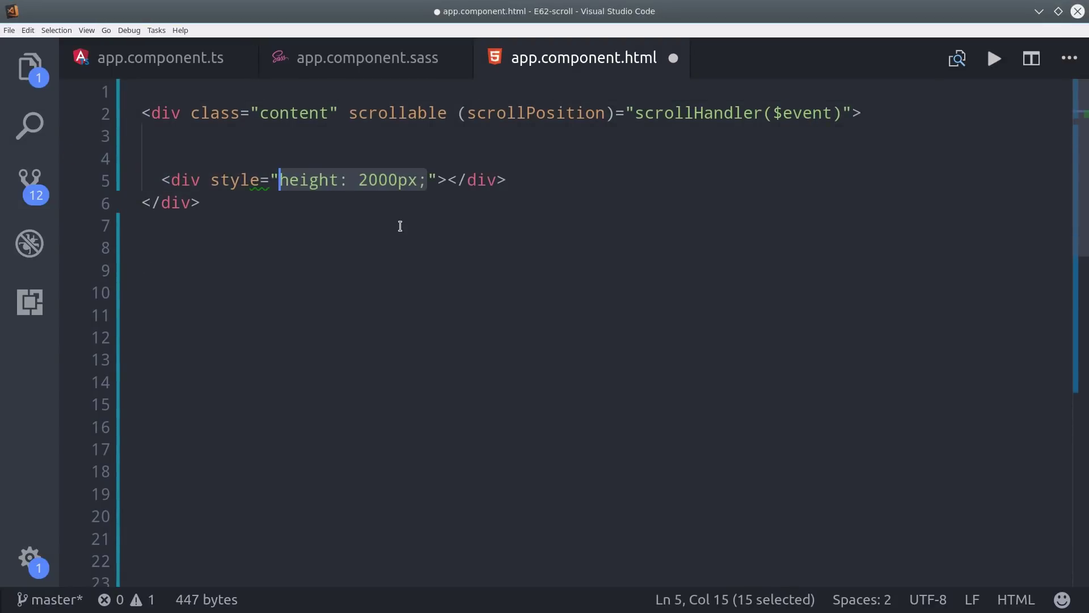
click(404, 228)
click(436, 331)
key(alt+Tab)
scroll(461, 216, down, 10)
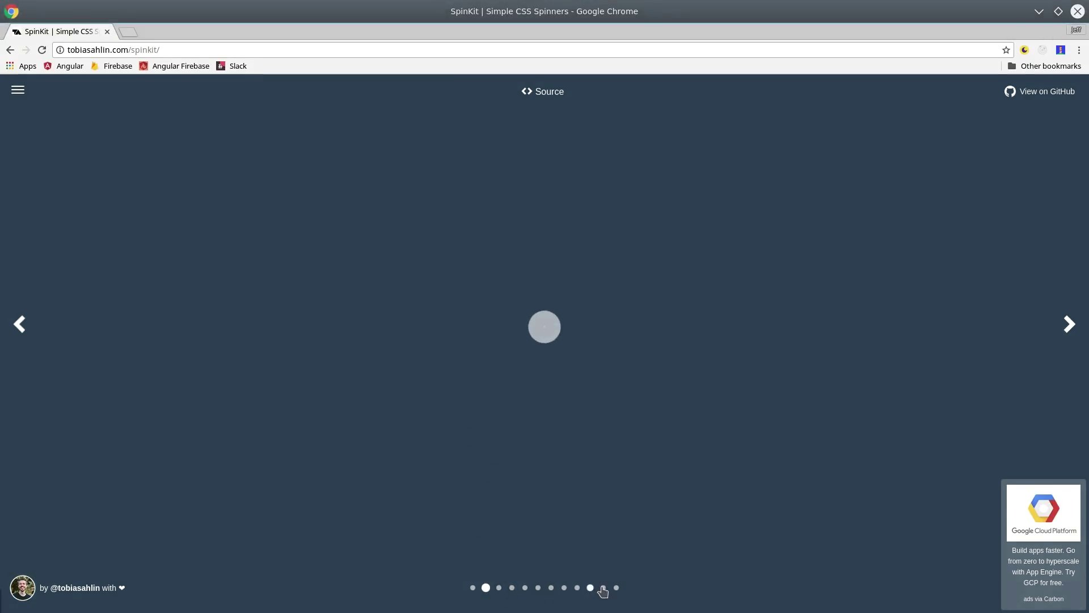
Preview the previous spinner, then the eleventh spinner, in the SpinKit gallery.
click(577, 587)
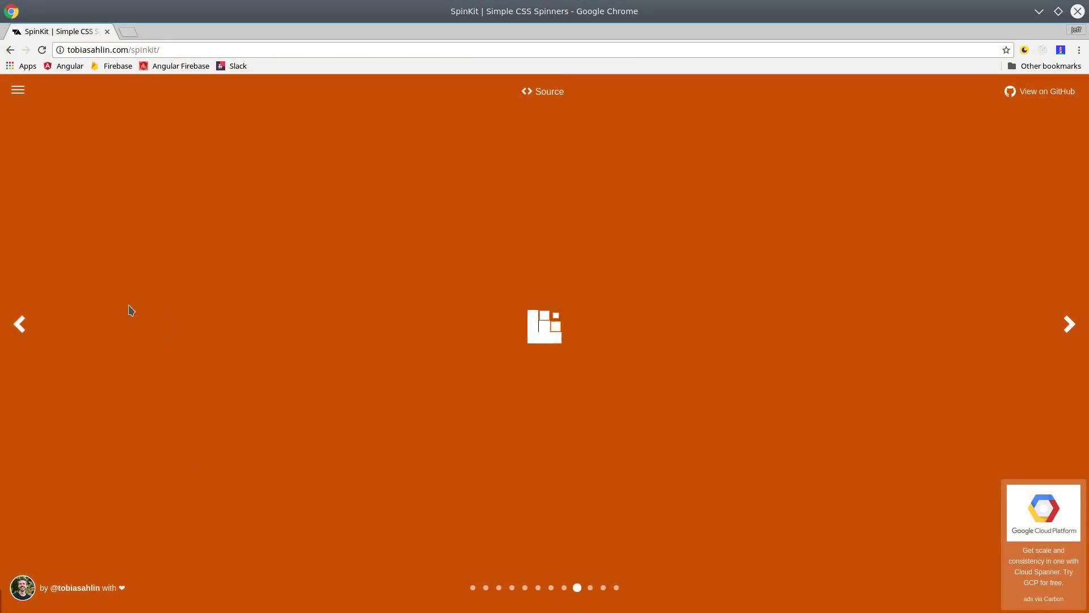
click(602, 588)
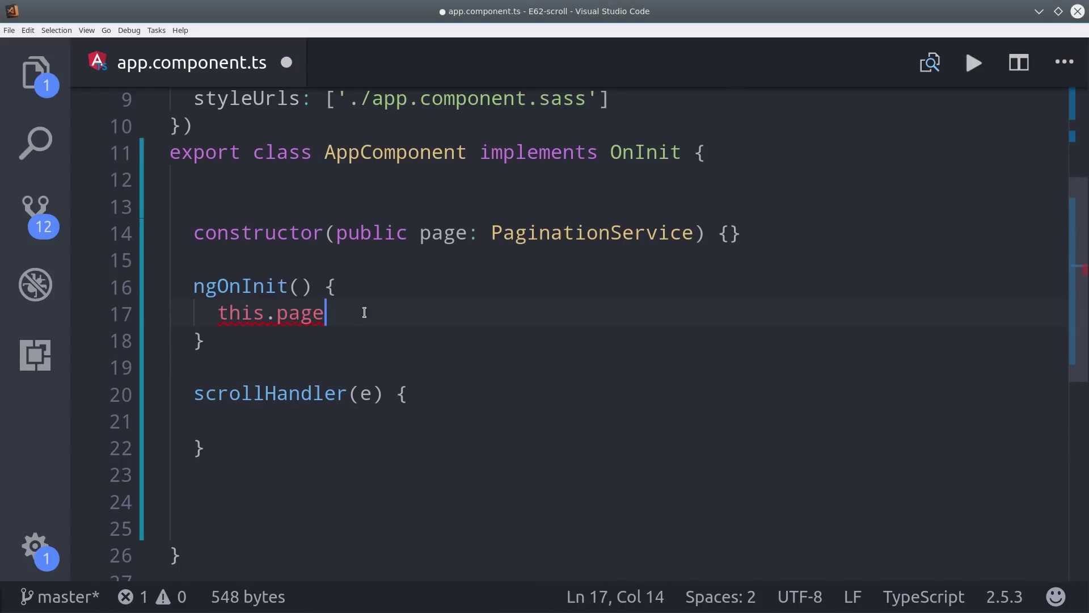
Pass 'boats' and 'year' to this.page.init in ngOnInit.
click(396, 313)
text('boats')
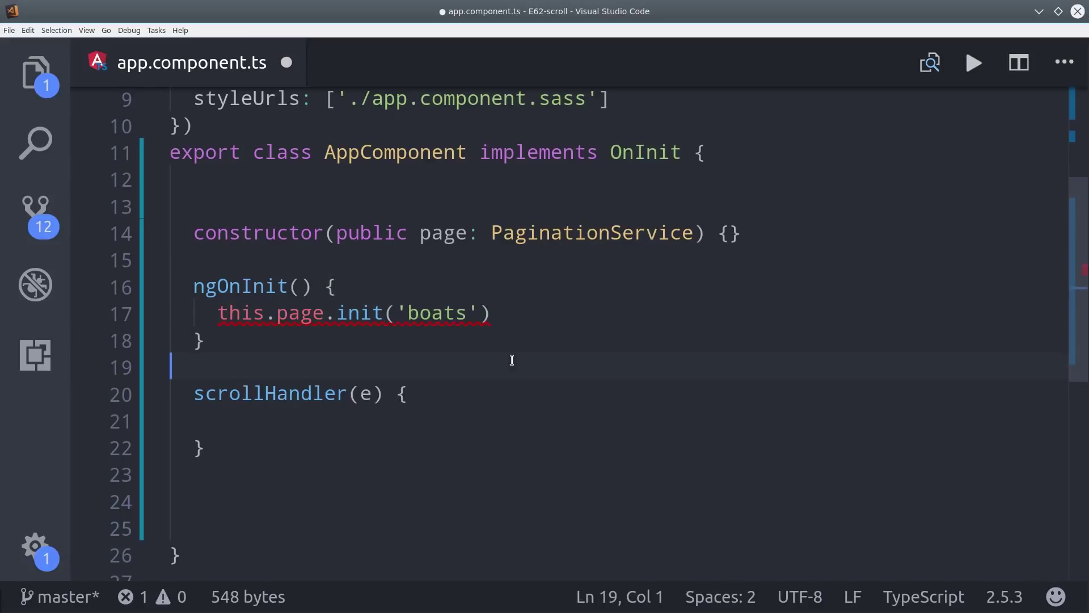
click(434, 315)
click(480, 312)
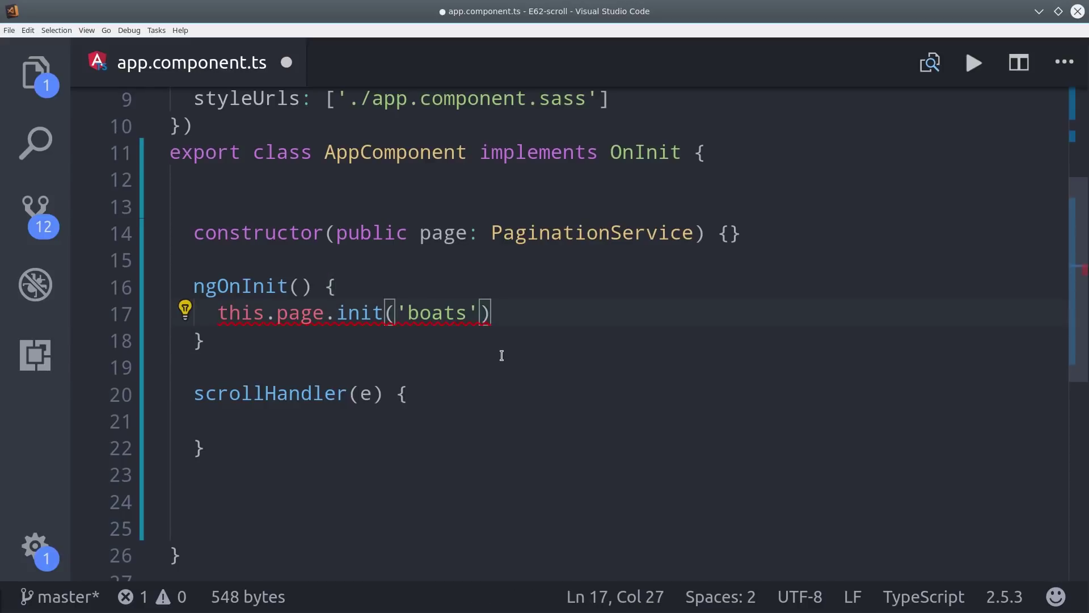
text(, 'year')
click(538, 313)
click(516, 313)
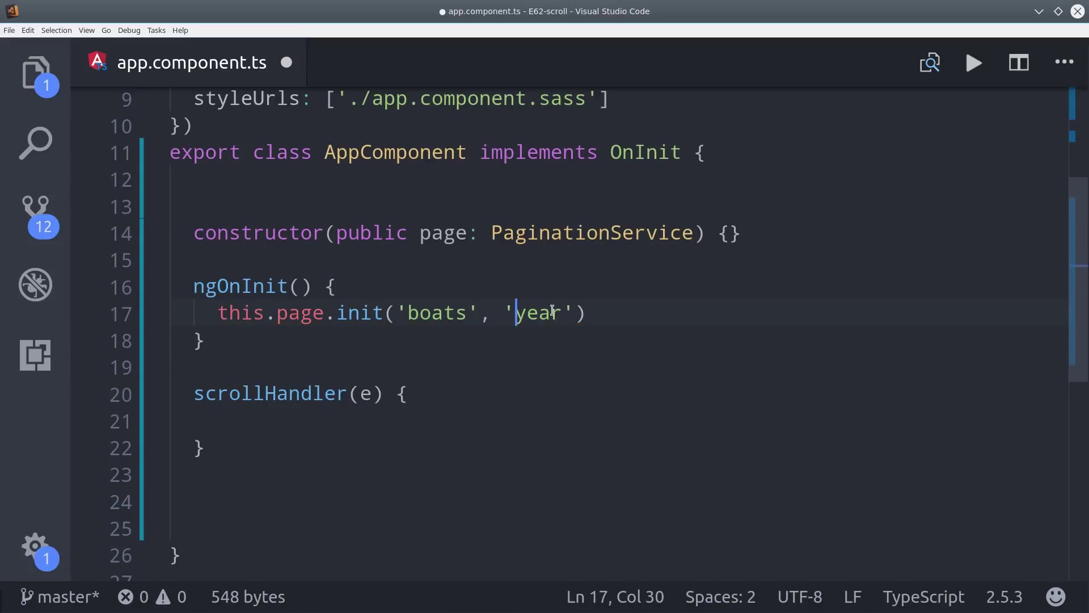
click(581, 314)
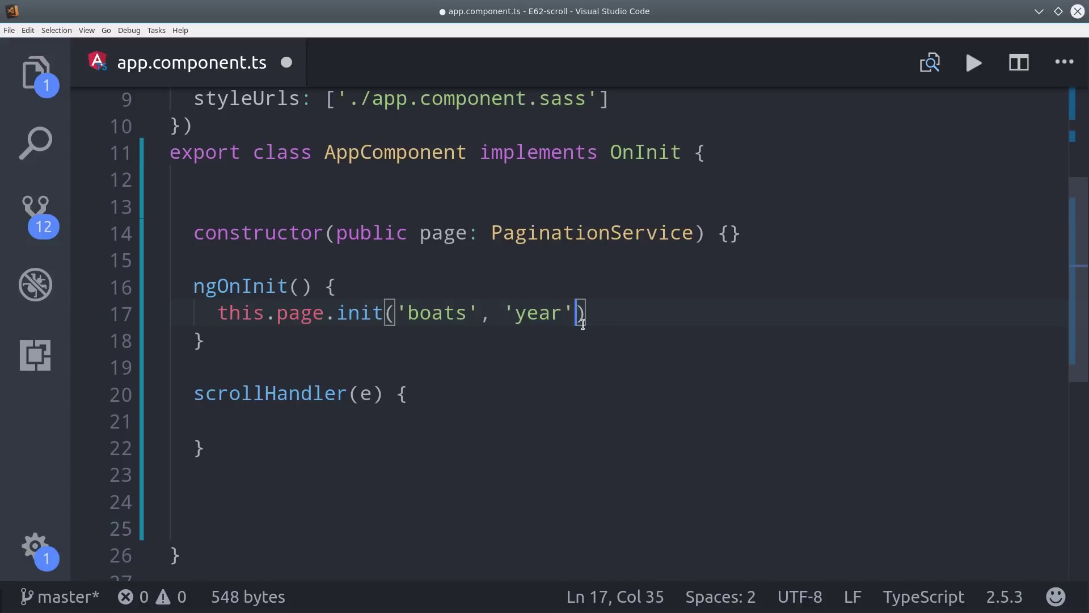
text(, {  })
Give the init call an options object with reverse: true and prepend: false.
click(577, 363)
click(624, 316)
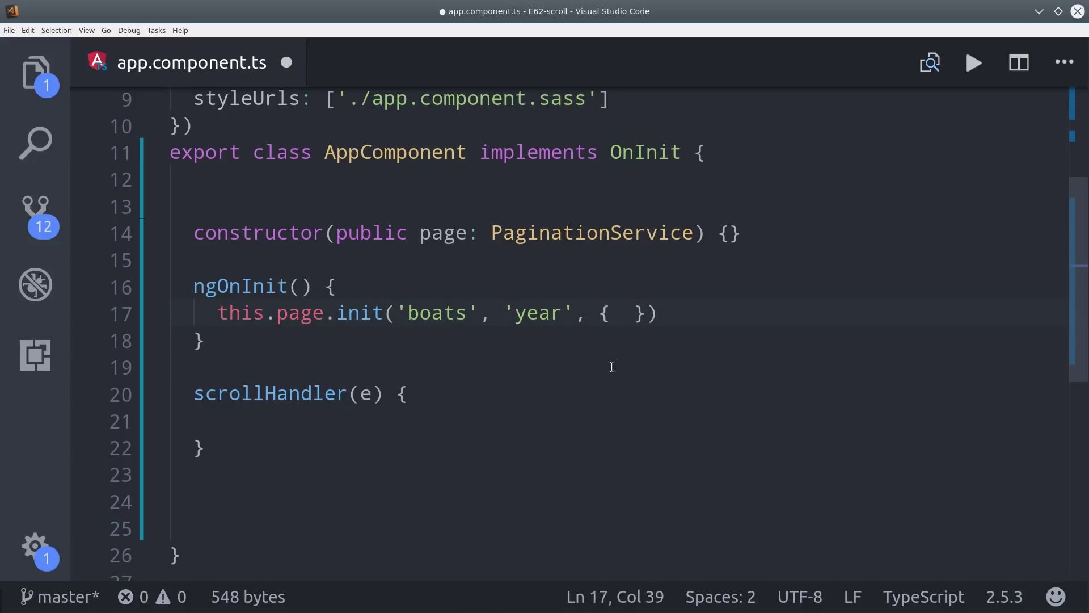
text(reverse: true)
click(634, 370)
click(682, 314)
click(780, 316)
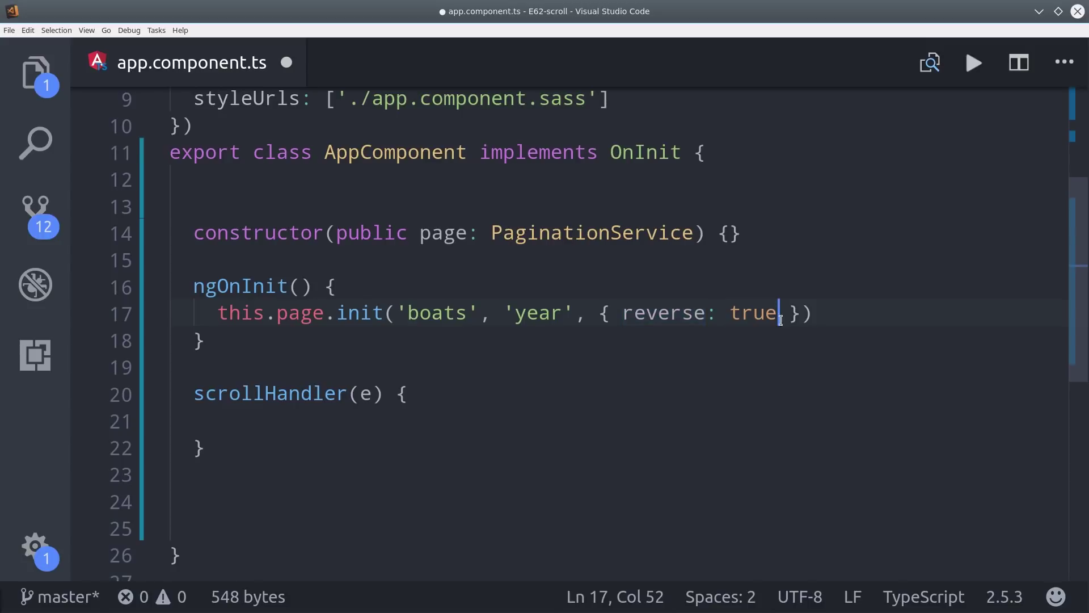
key(Right)
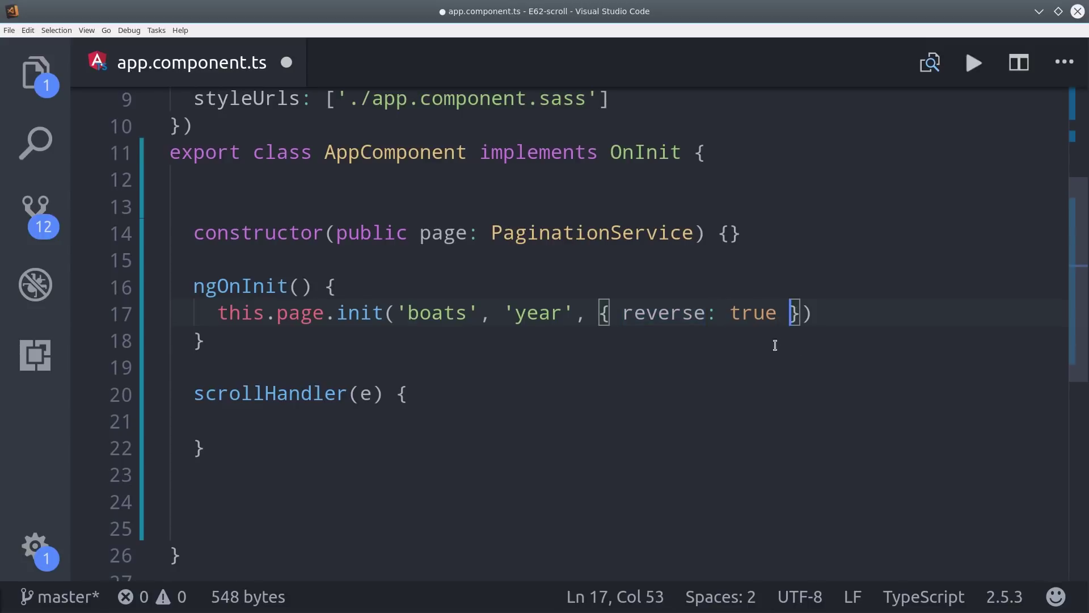
text(, prepend: false)
click(802, 367)
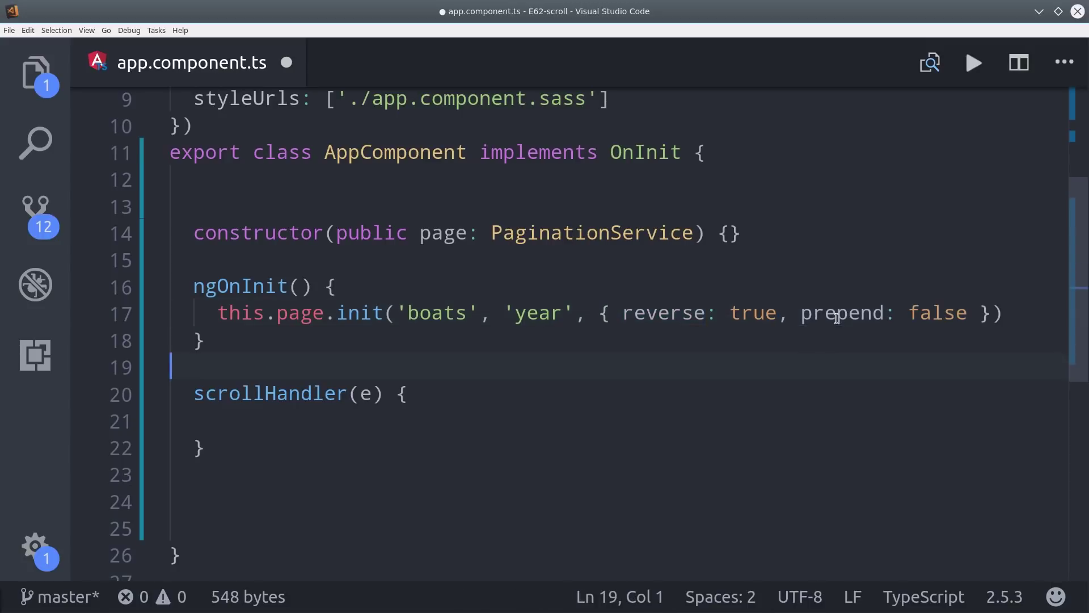
double_click(838, 313)
click(959, 316)
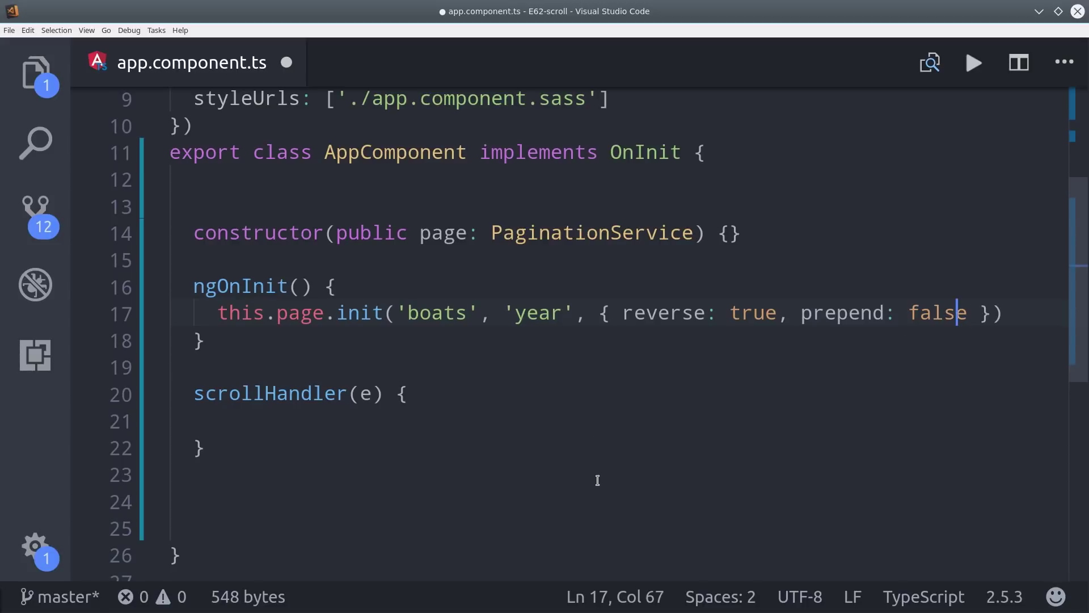
Make scrollHandler(e) call this.page.more() when e === 'bottom'.
click(596, 424)
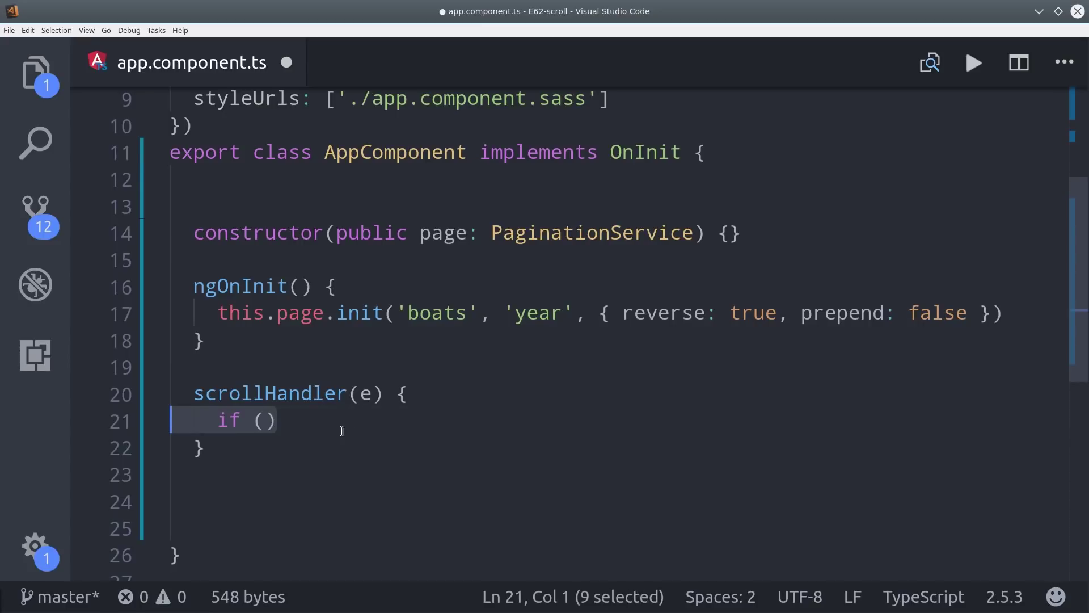
key(Down)
key(Up)
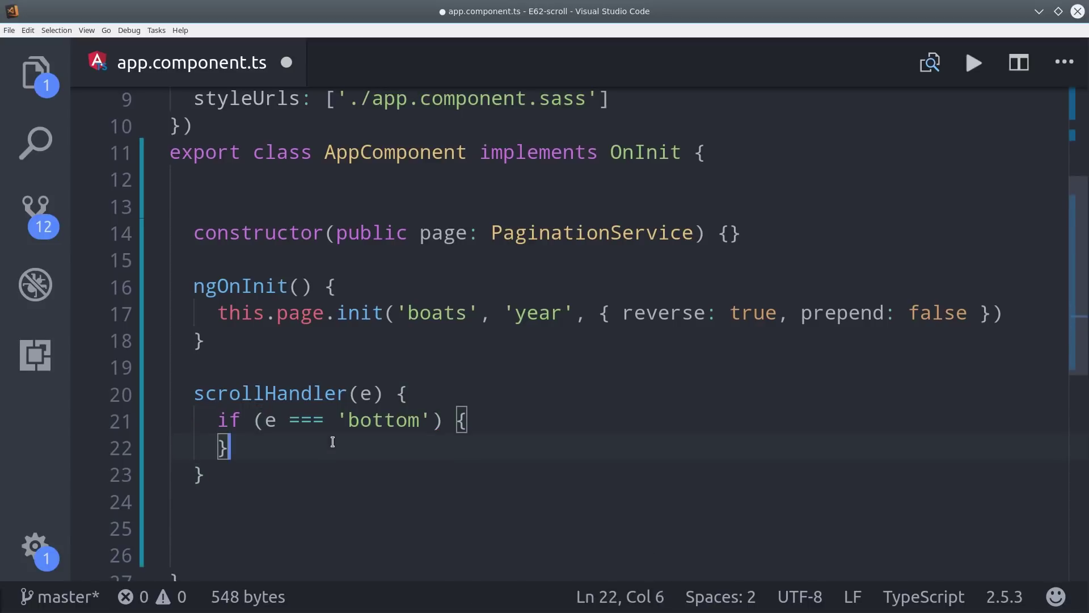
click(248, 474)
click(294, 448)
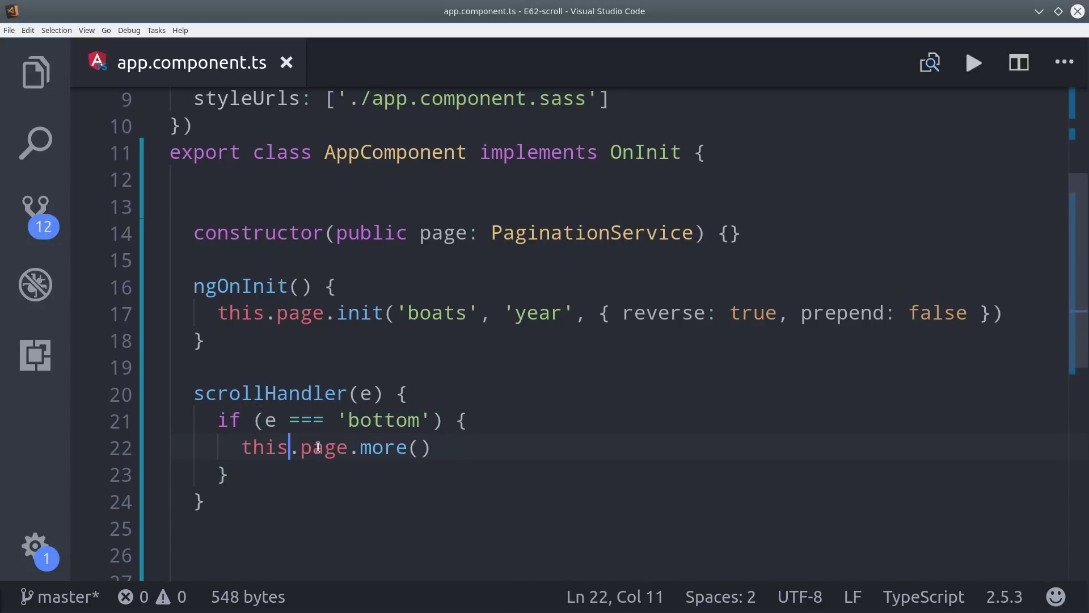
drag(432, 448, 232, 449)
key(Down)
key(Down)
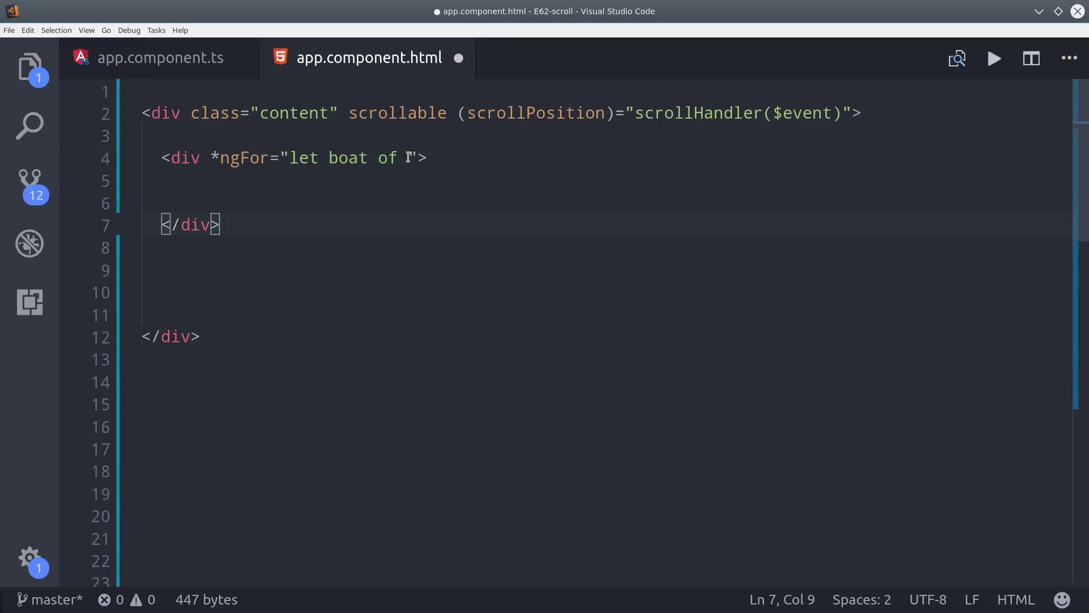
Add the ngFor boat loop with year heading and image, plus the 'I ran out of boats!' paragraph.
click(351, 190)
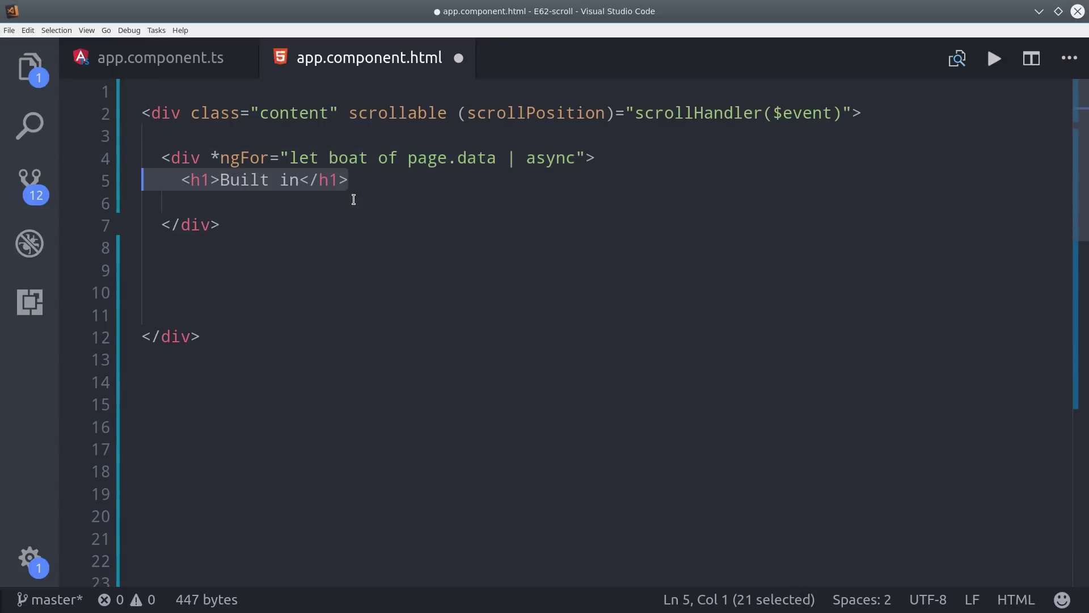
click(350, 213)
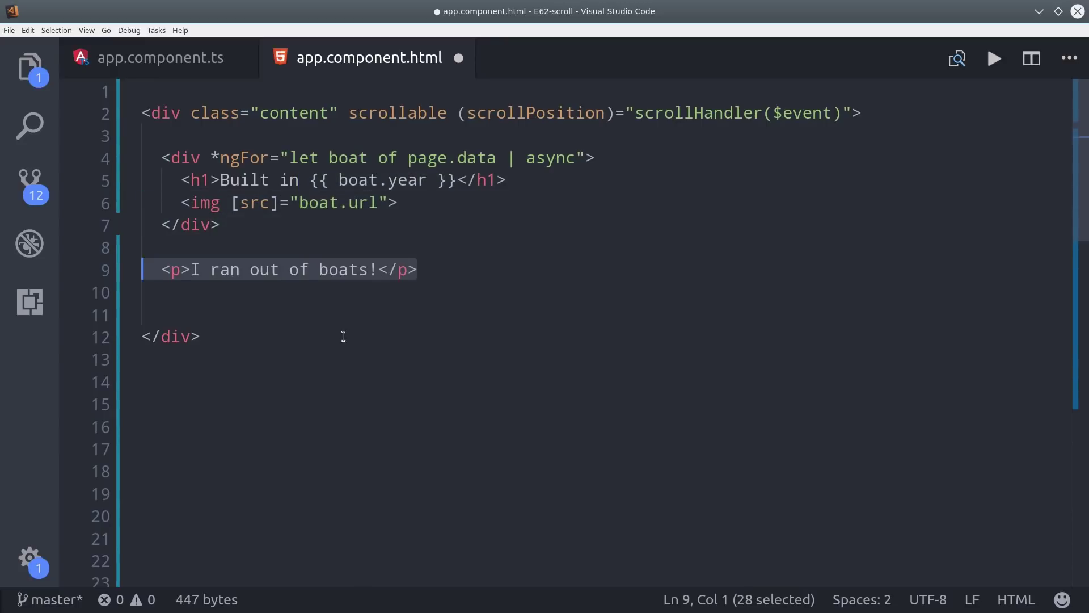
click(265, 312)
text(*ngIf="page.done | async")
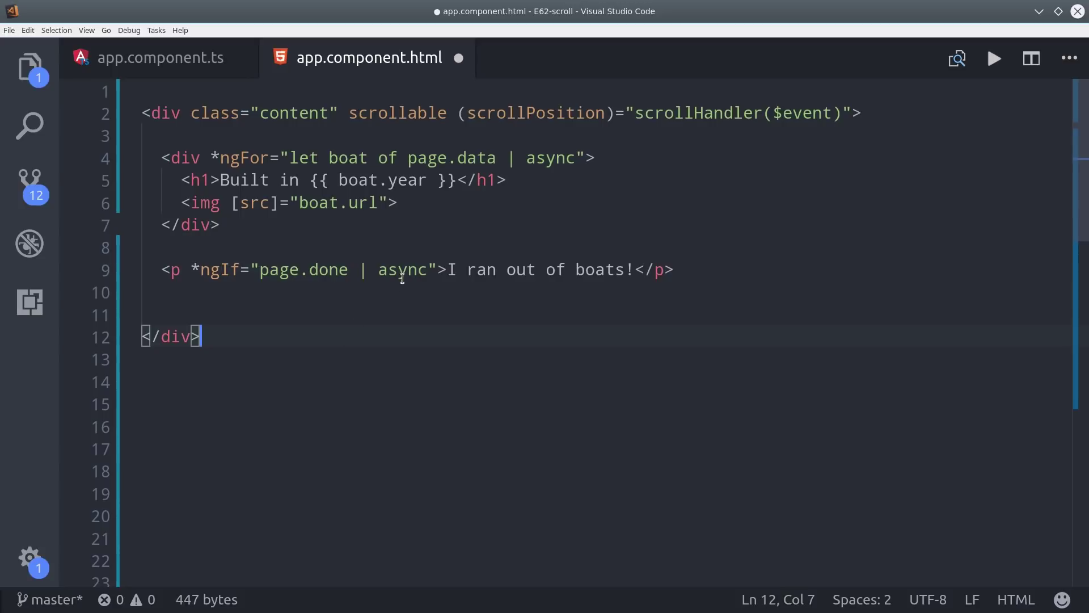
click(407, 328)
click(285, 297)
text(<loading-spinner *ngIf="page.loading"></loading-spinner>)
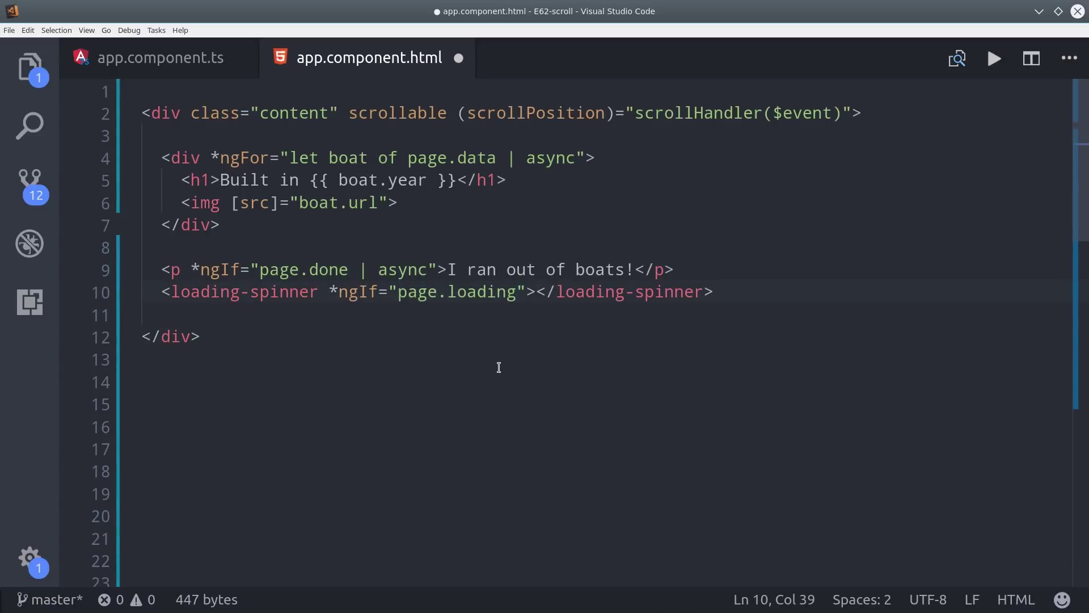
Add <loading-spinner *ngIf="page.loading"> after the closing div.
click(511, 337)
click(455, 457)
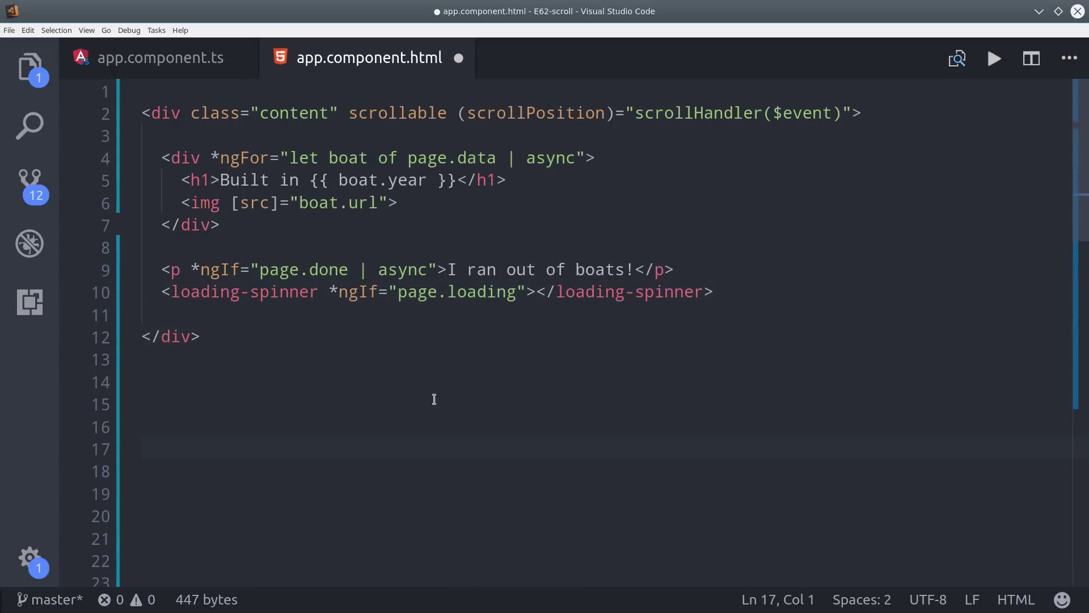
click(412, 333)
click(522, 447)
click(487, 356)
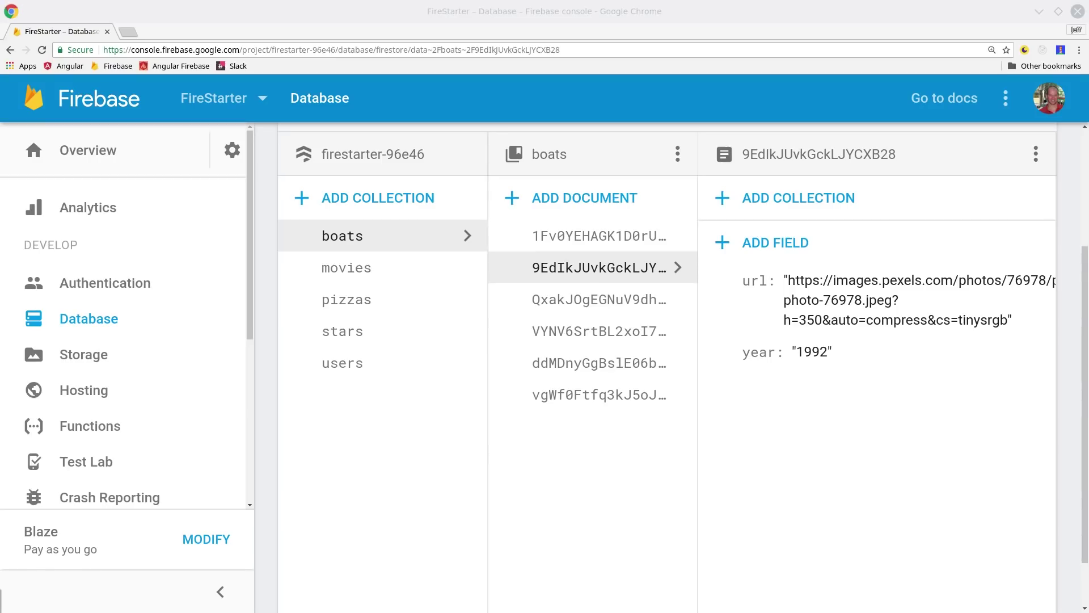
Inspect the boats documents' url and year fields, then reload the localhost:4200 app.
click(610, 237)
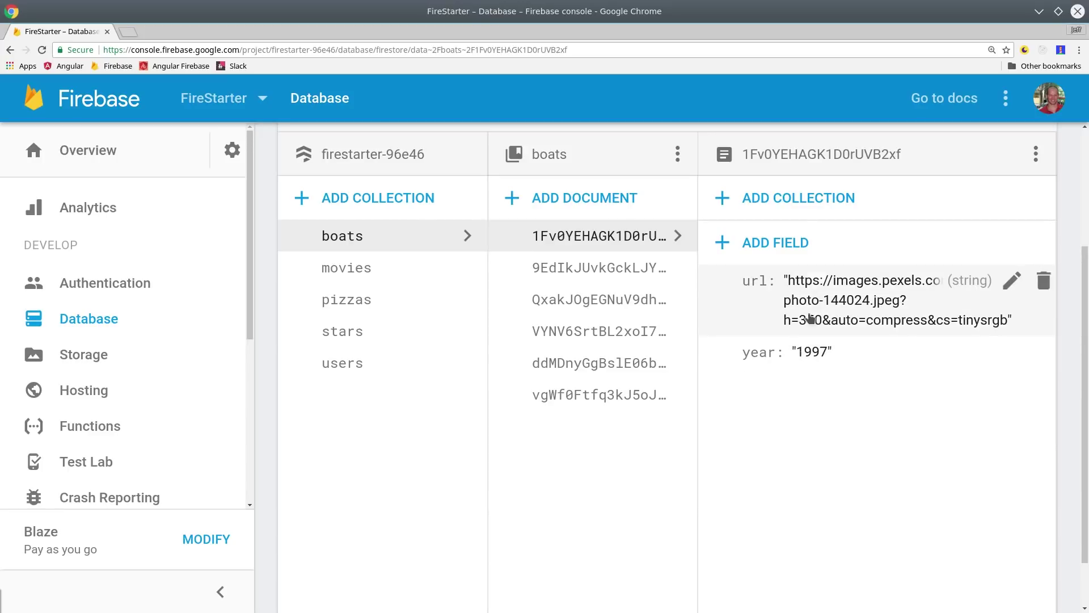
click(600, 300)
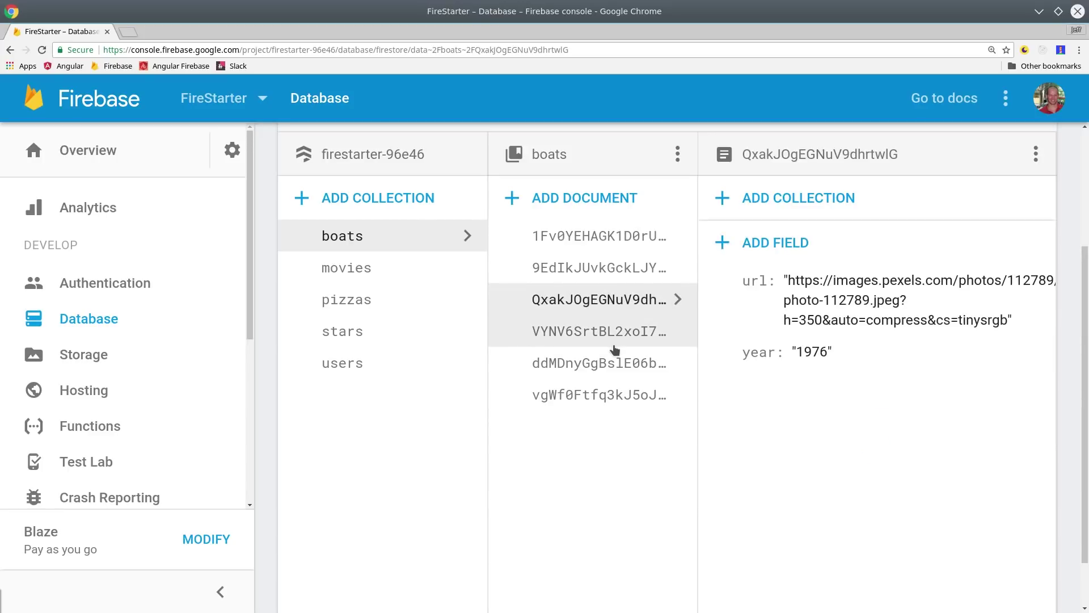
click(599, 332)
click(604, 395)
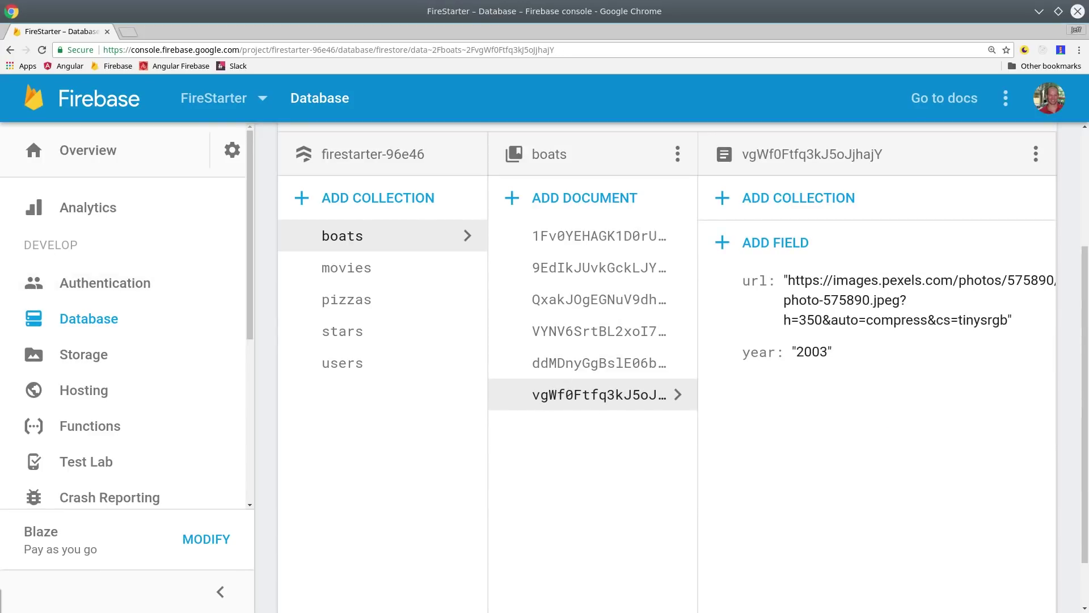
key(ctrl+Tab)
click(41, 48)
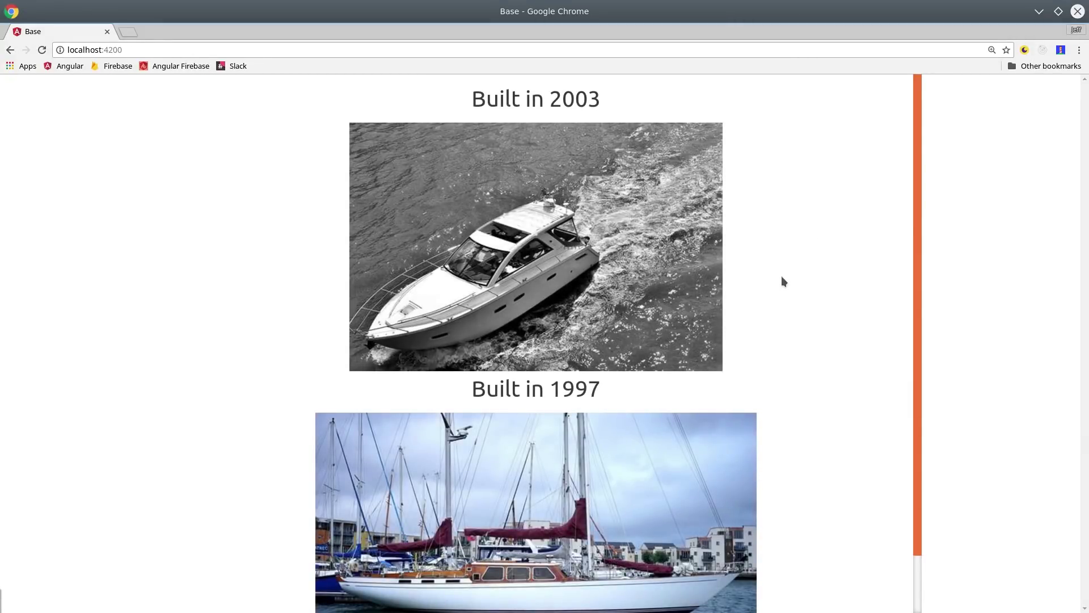
scroll(783, 296, down, 3)
scroll(827, 393, down, 4)
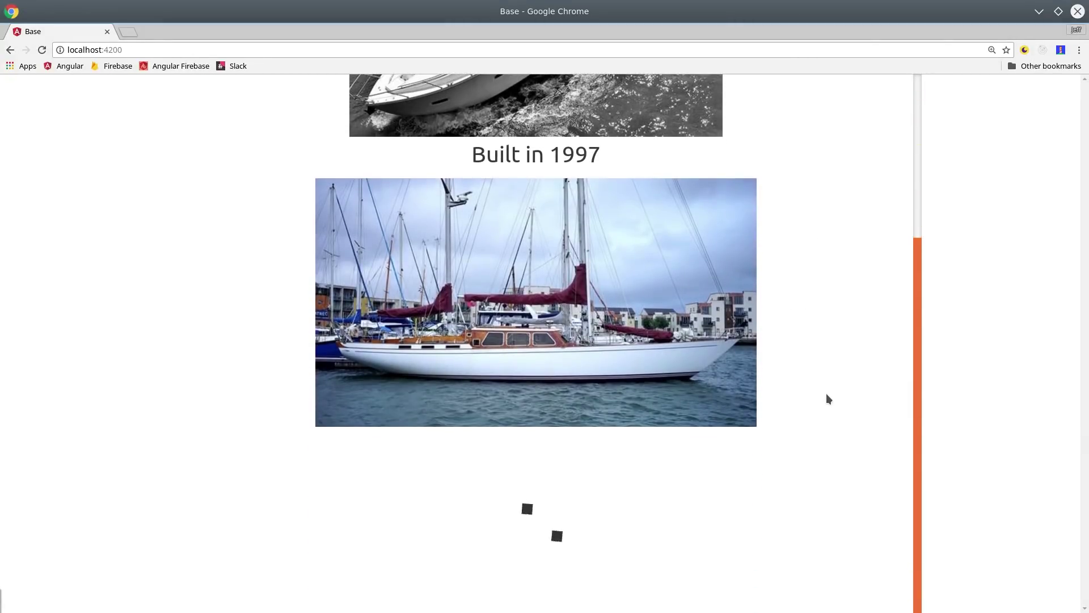
scroll(707, 490, down, 5)
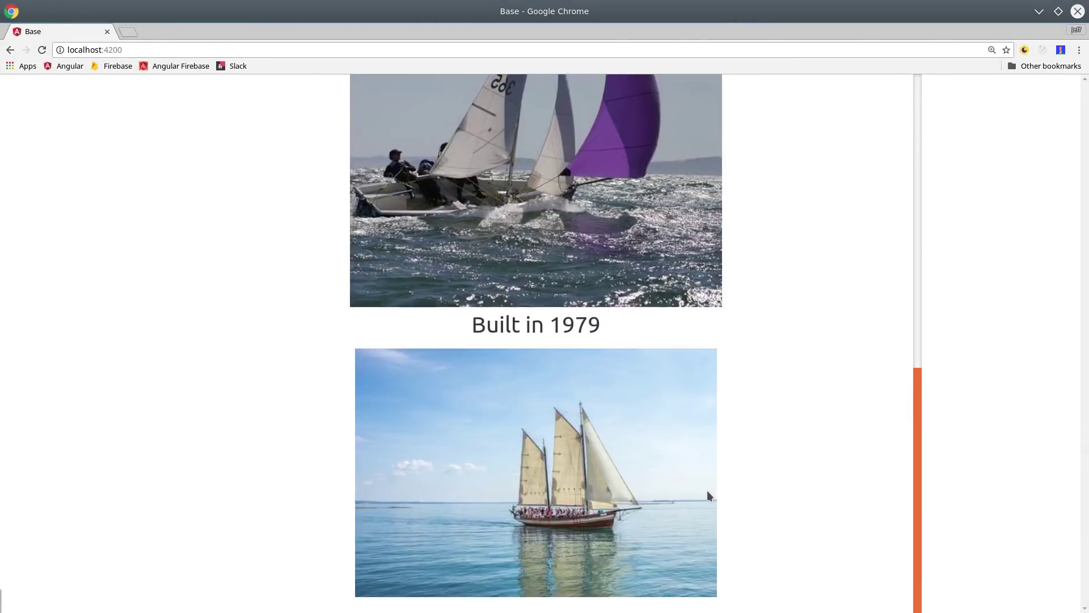
scroll(717, 494, down, 2)
scroll(717, 494, down, 3)
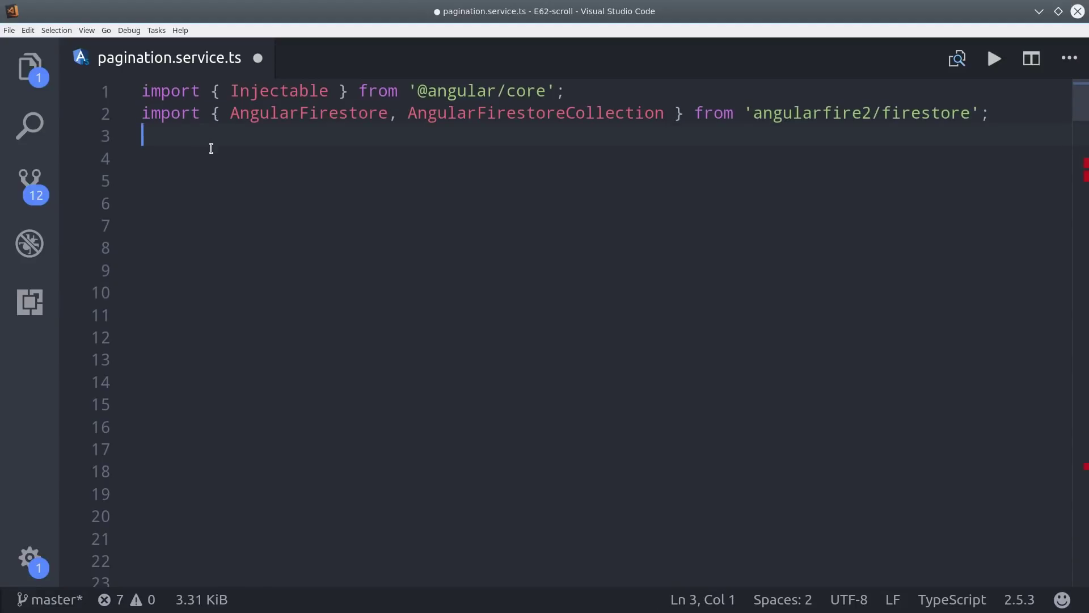
Paste the rxjs BehaviorSubject, Observable and operator imports plus the service and QueryConfig skeleton.
key(ctrl+shift+z)
click(421, 298)
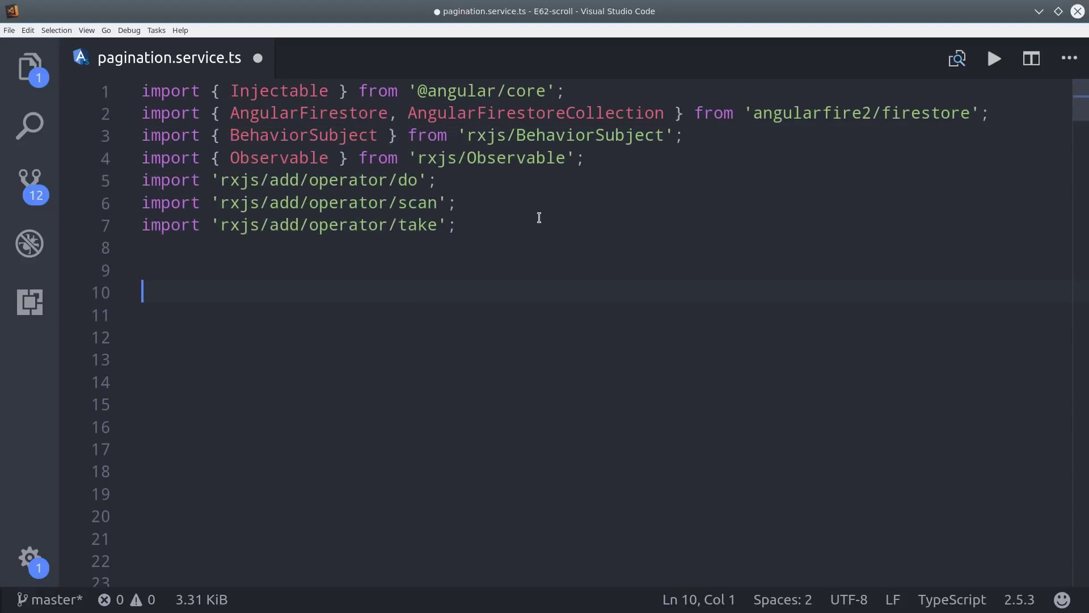
click(539, 219)
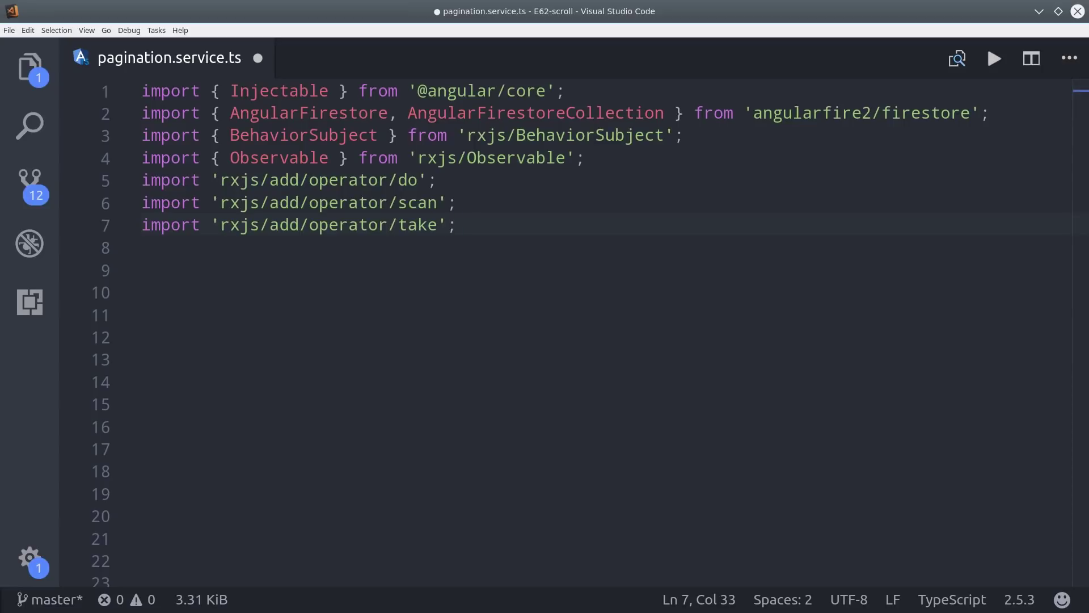
key(ctrl+shift+z)
key(ctrl+shift+z)
click(294, 182)
Add the path and field properties to QueryConfig.
key(ctrl+shift+z)
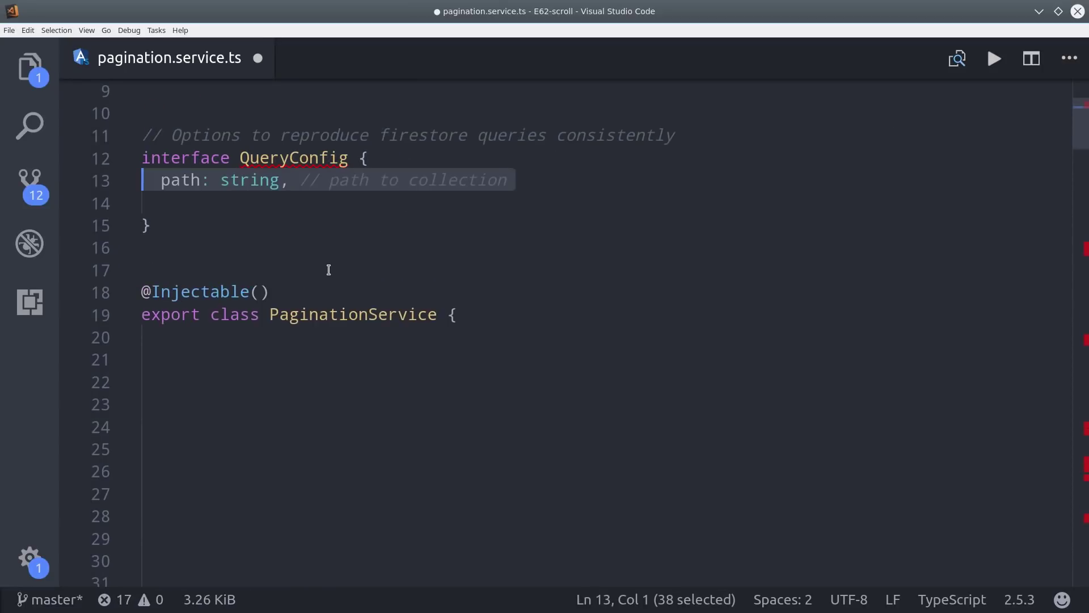
click(329, 270)
click(240, 207)
click(527, 180)
key(ctrl+shift+z)
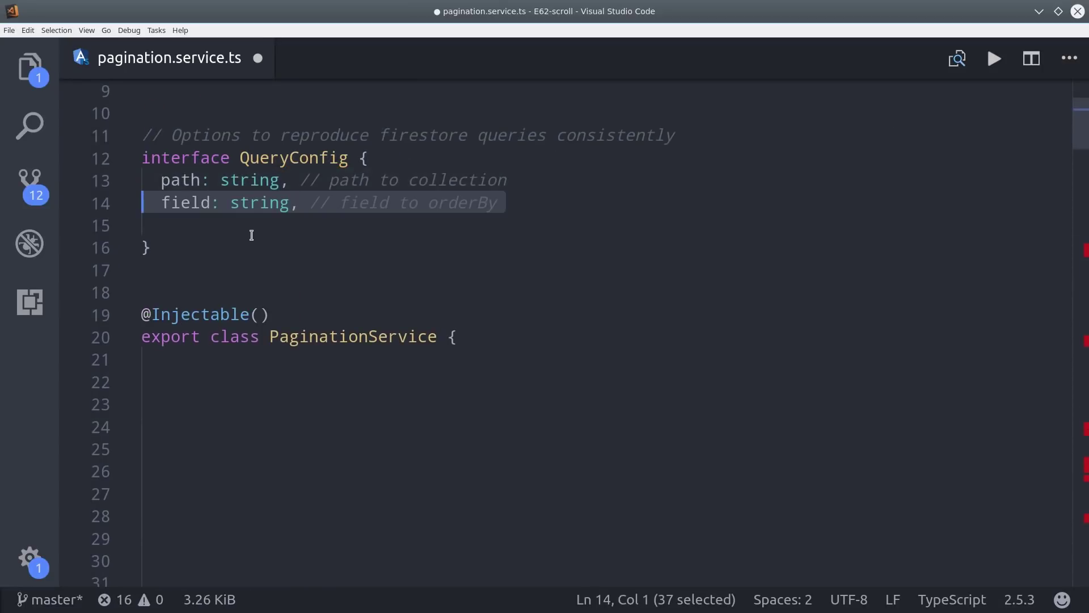
click(251, 230)
click(184, 203)
click(255, 230)
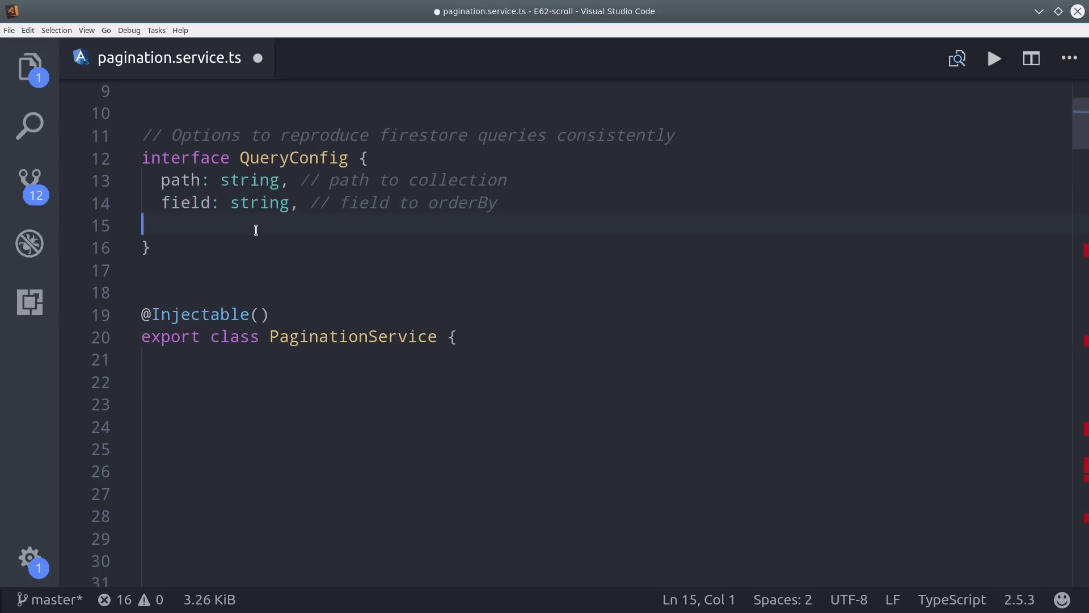
Add optional limit, reverse and prepend properties to QueryConfig.
key(ctrl+shift+z)
click(268, 271)
click(230, 248)
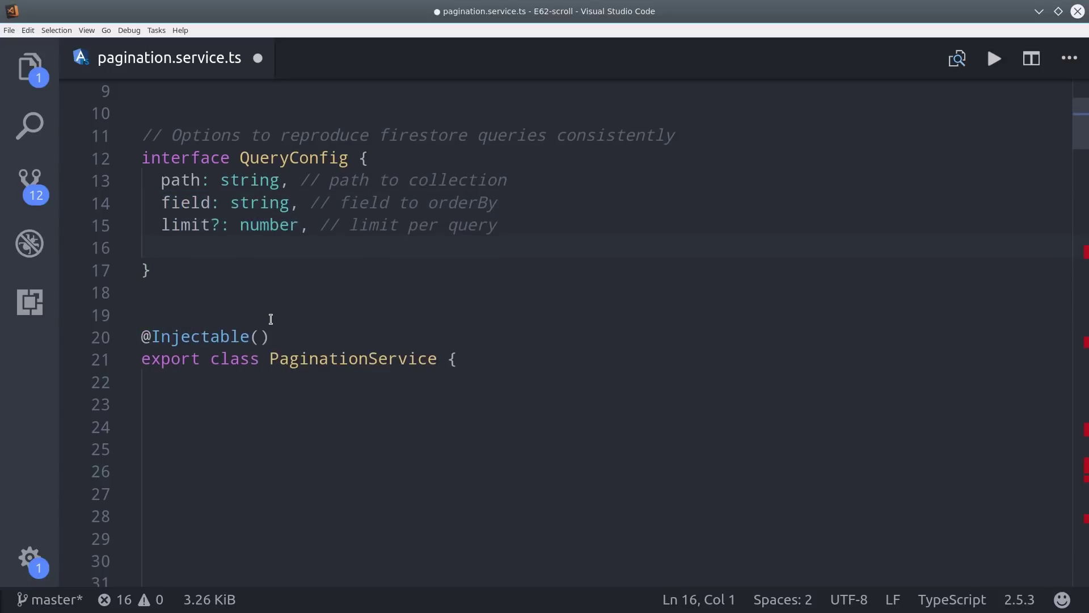
key(ctrl+shift+z)
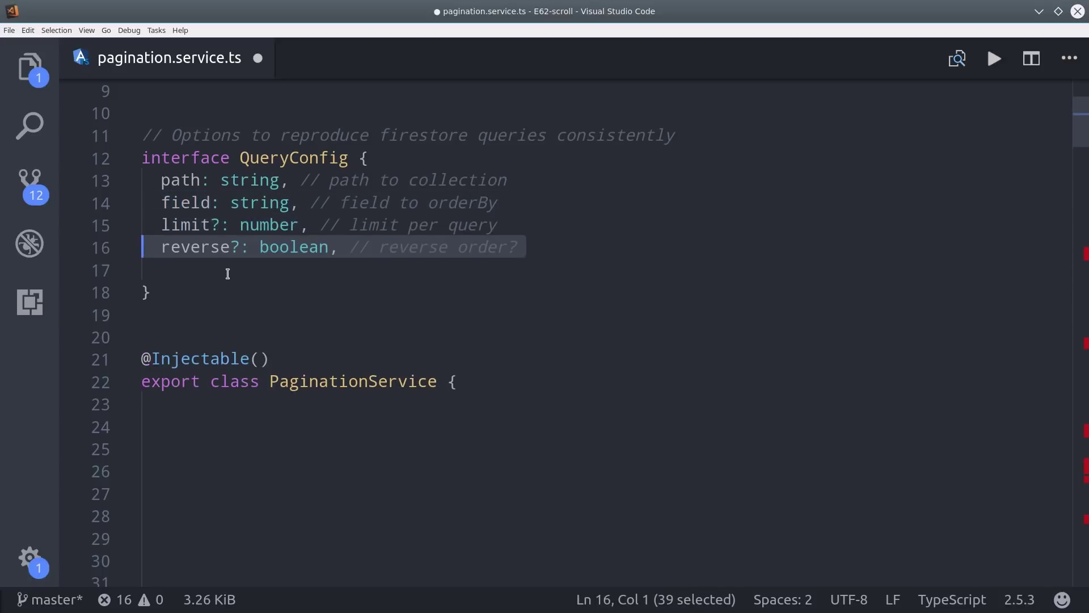
click(234, 273)
key(ctrl+shift+z)
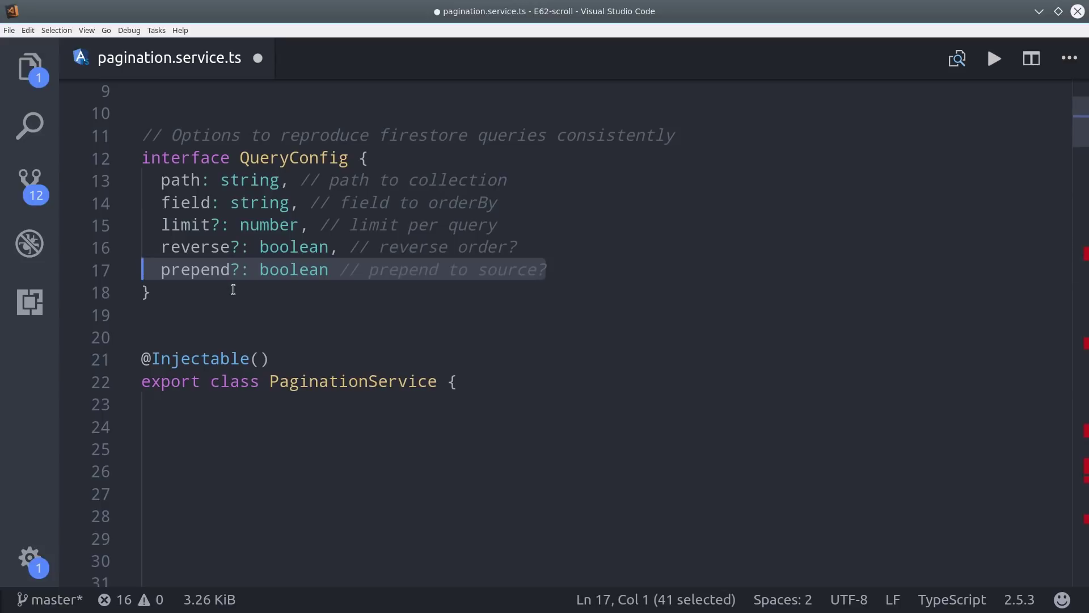
click(324, 311)
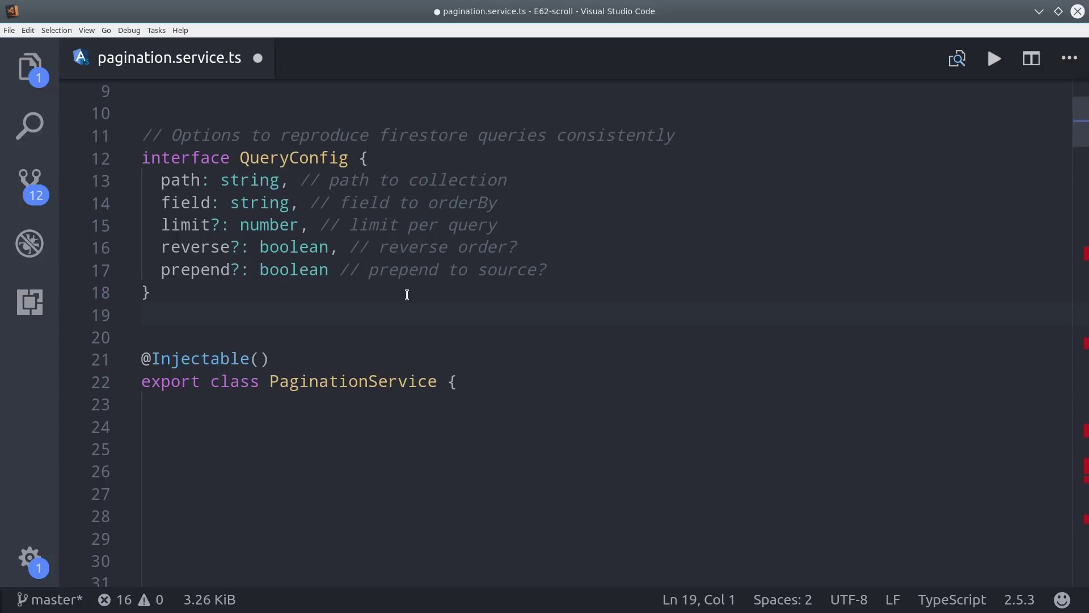
Add private _done, _loading = new BehaviorSubject(false) and _data = new BehaviorSubject([]) to PaginationService.
click(324, 448)
click(271, 319)
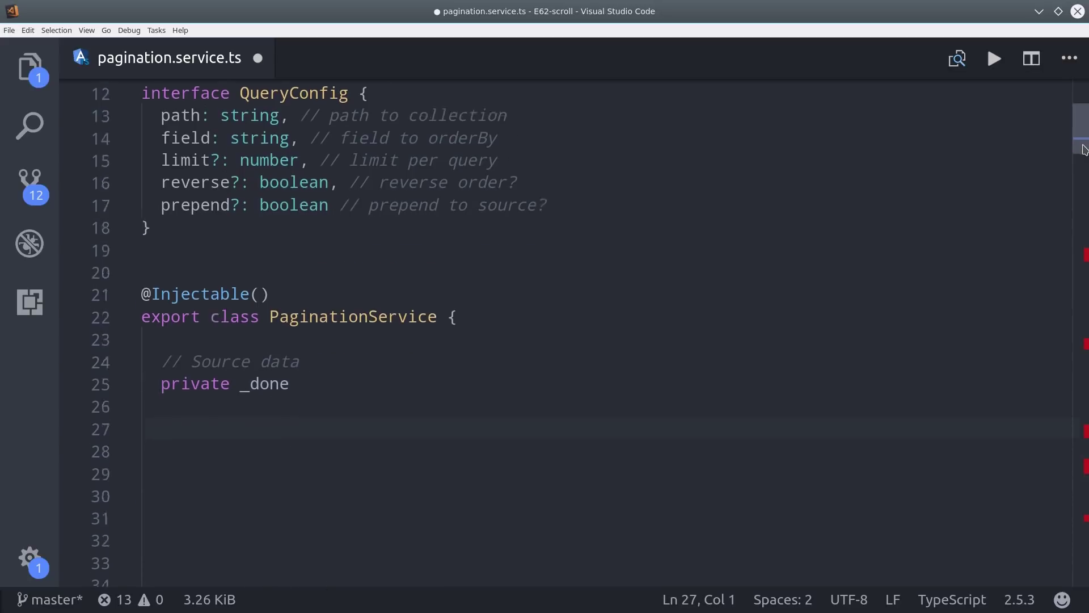
scroll(1084, 150, down, 2)
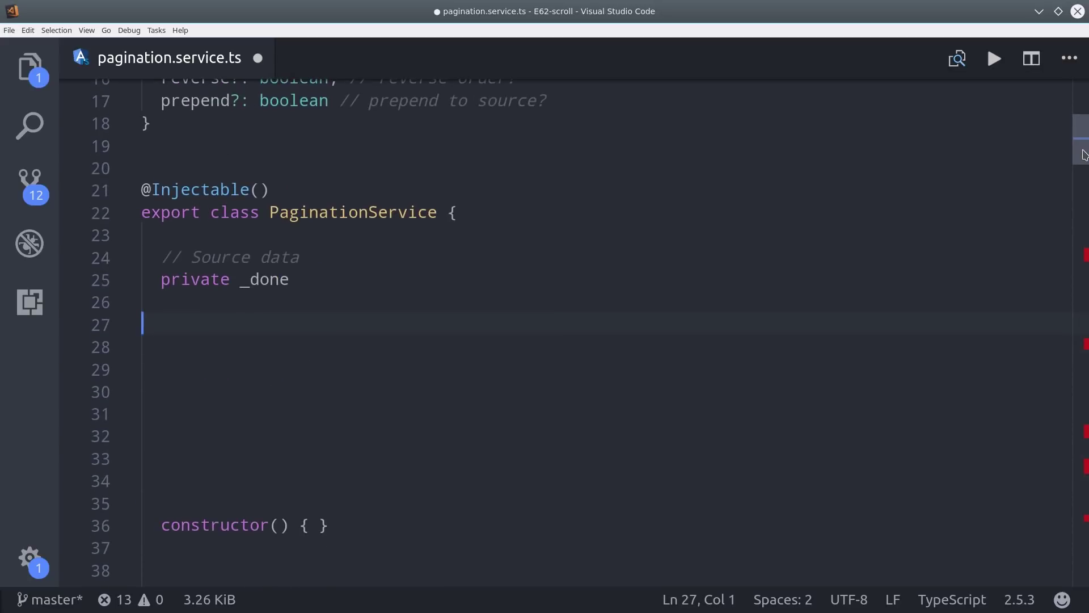
click(340, 262)
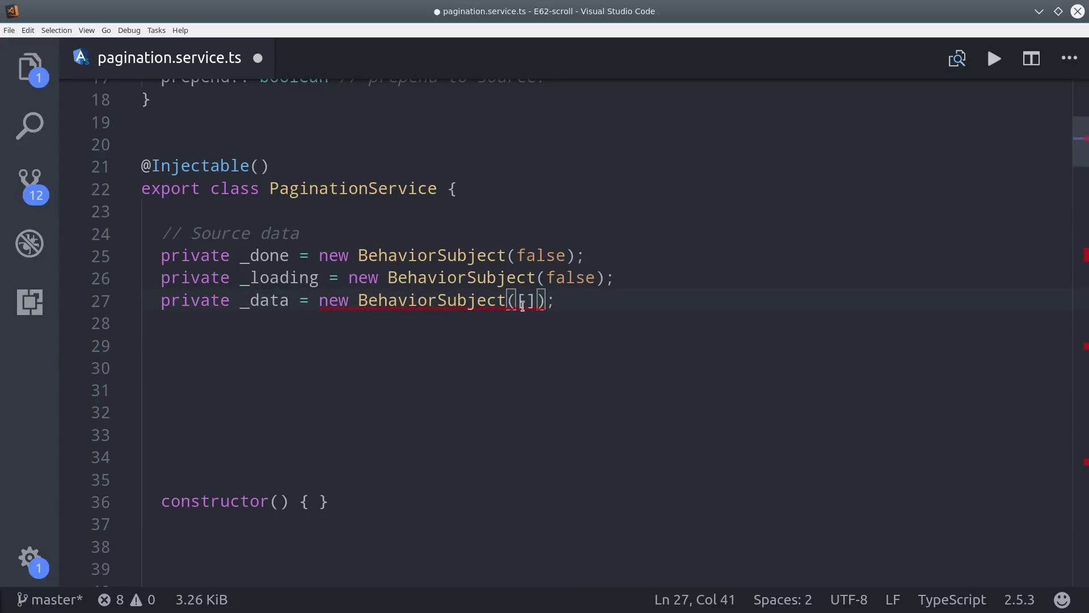
Declare the private query property typed as QueryConfig below the subjects.
click(561, 345)
text(private query: QueryConfig;)
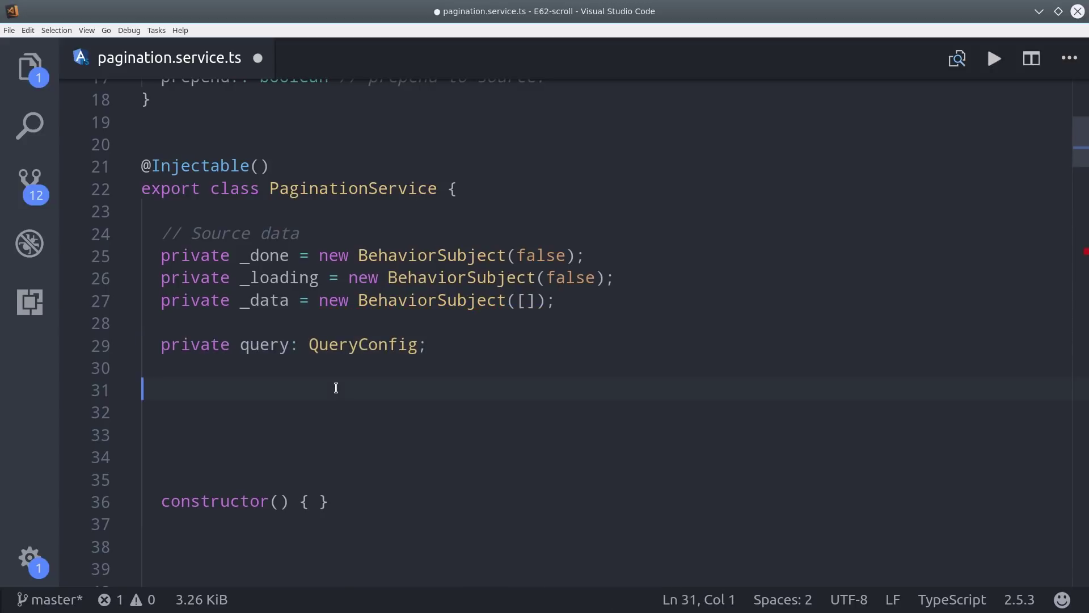
click(358, 344)
double_click(270, 344)
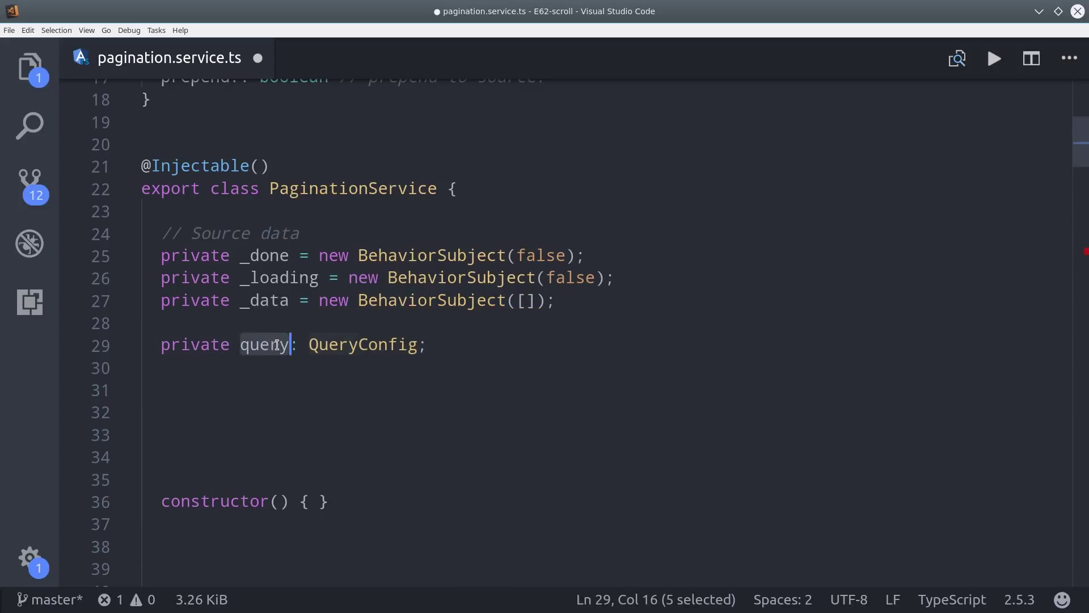
click(358, 344)
double_click(358, 345)
scroll(297, 295, up, 3)
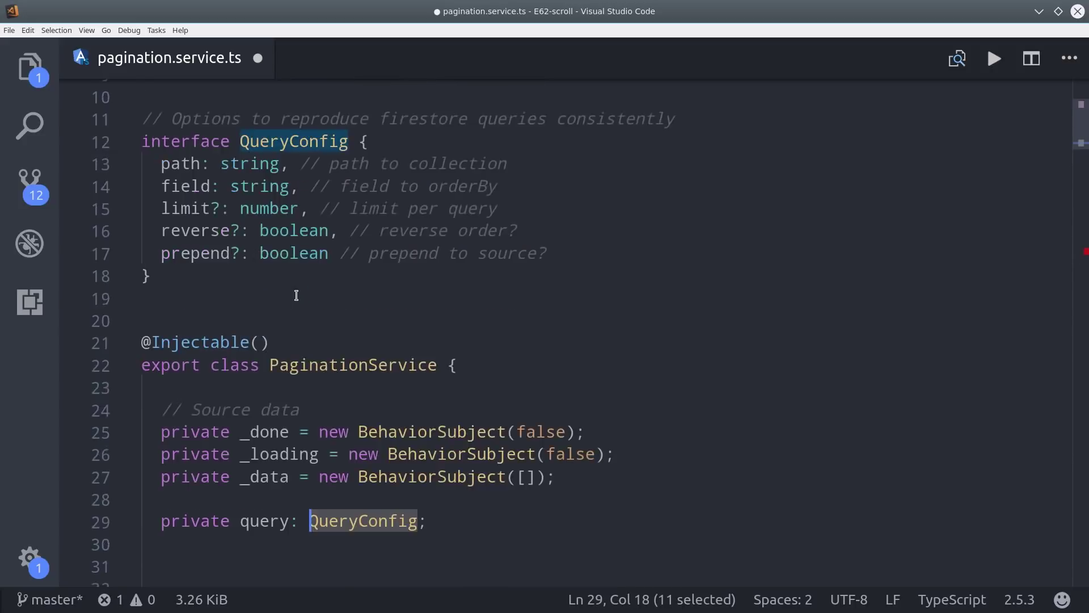
scroll(355, 425, down, 3)
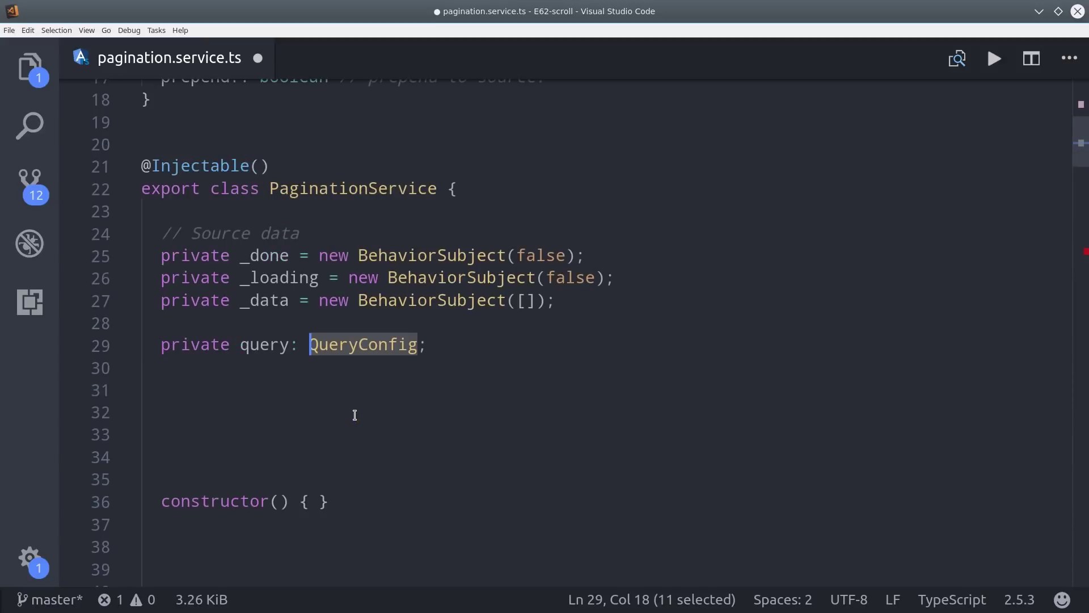
Declare data as Observable<any> and add done as this._done.asObservable().
click(278, 390)
text(// Observable data   data;)
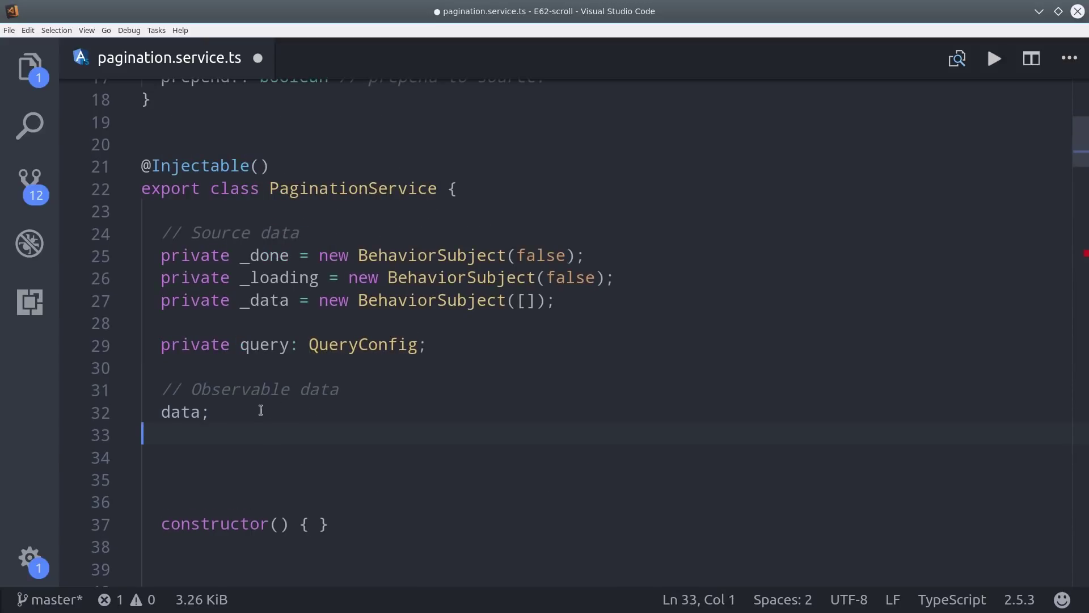
click(204, 412)
text(: Observable<any>)
click(257, 434)
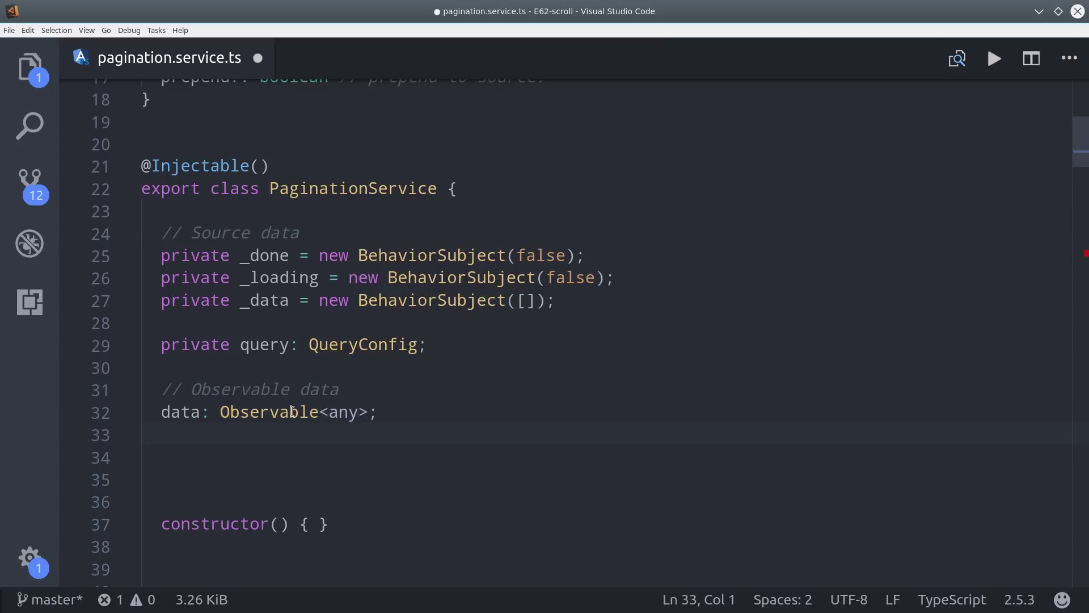
drag(1079, 153, 1079, 168)
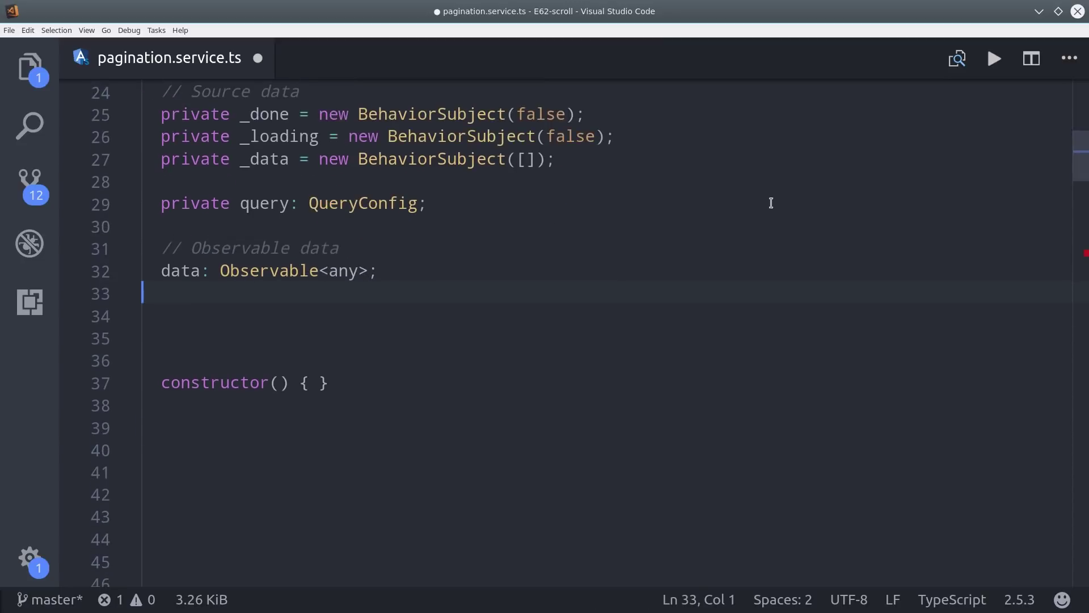
text(done;)
click(201, 293)
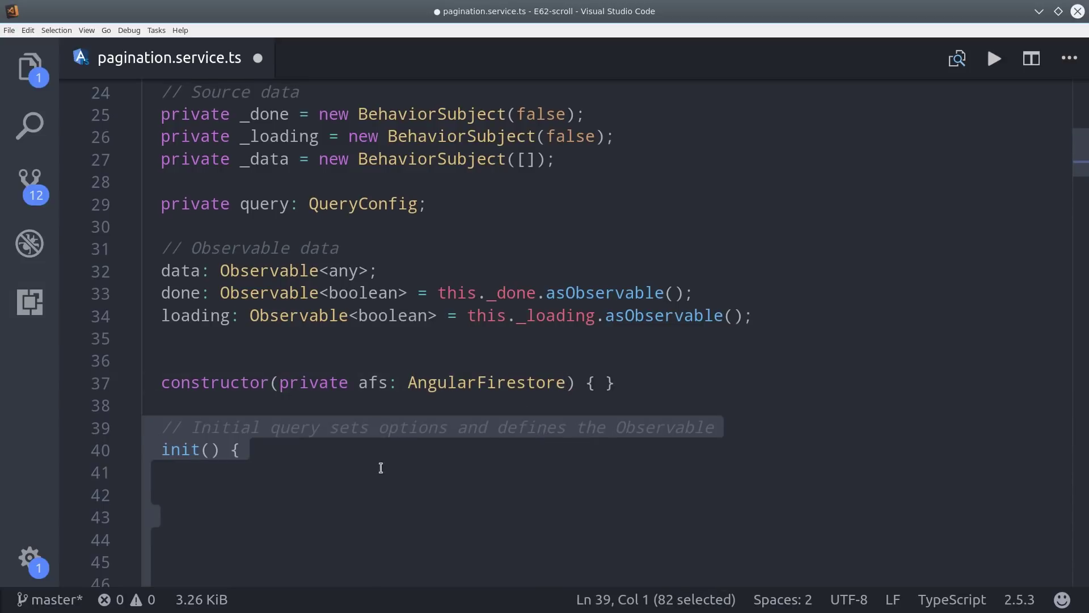
scroll(544, 341, down, 3)
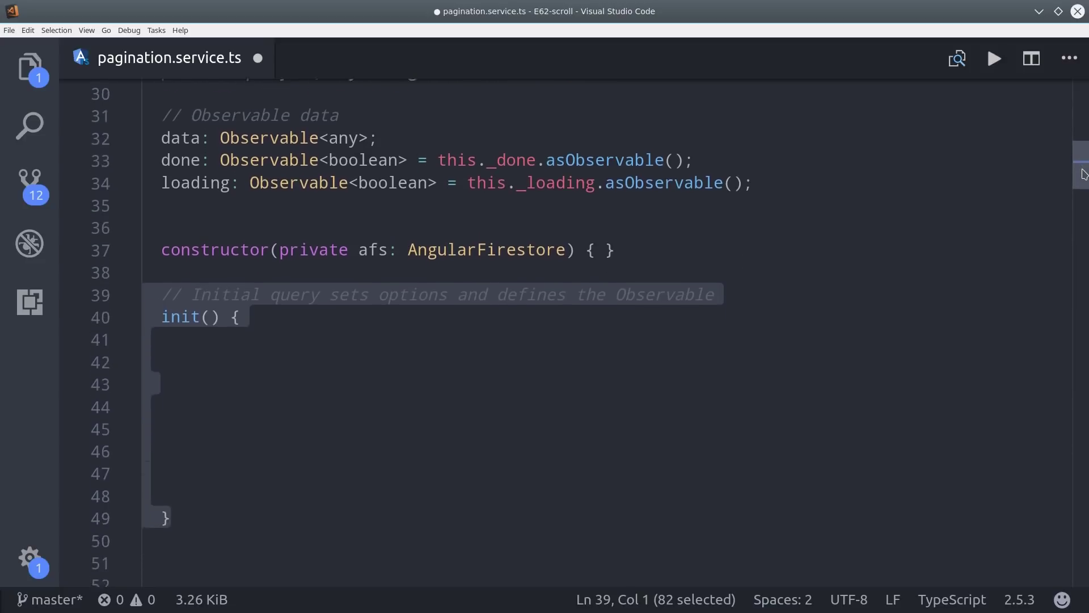
scroll(544, 340, down, 1)
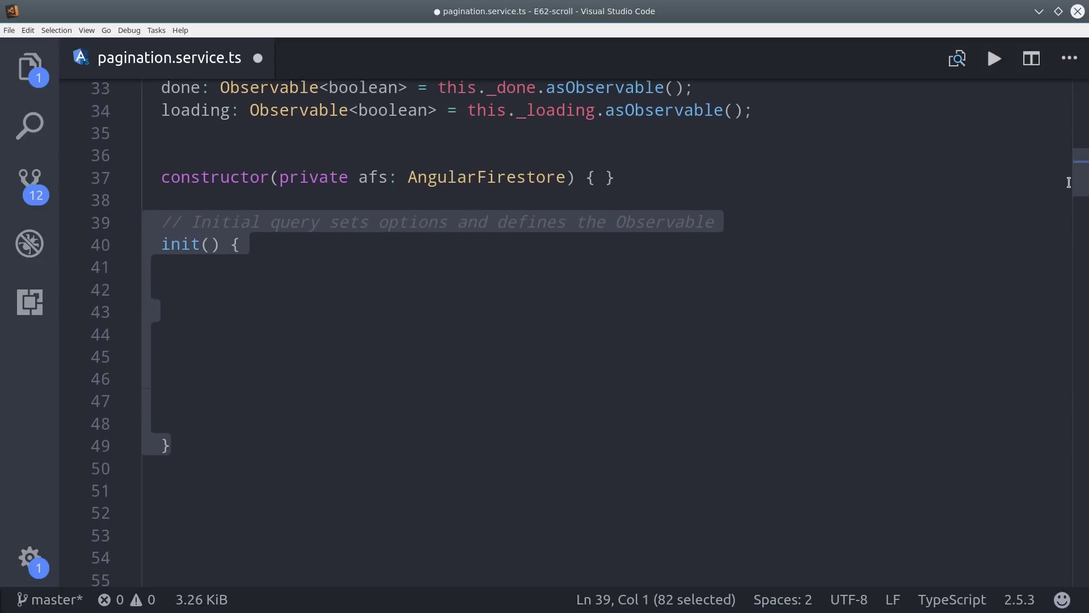
scroll(1069, 182, down, 1)
scroll(1069, 182, up, 1)
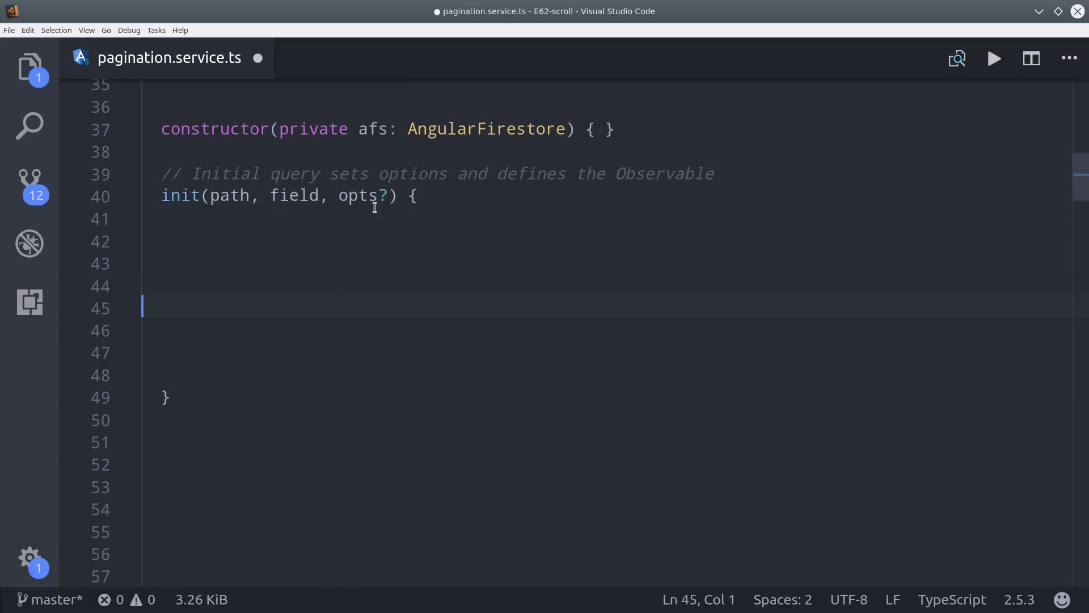
Give init path, field and optional opts parameters, and start this.query with path and field.
click(387, 196)
drag(339, 195, 389, 195)
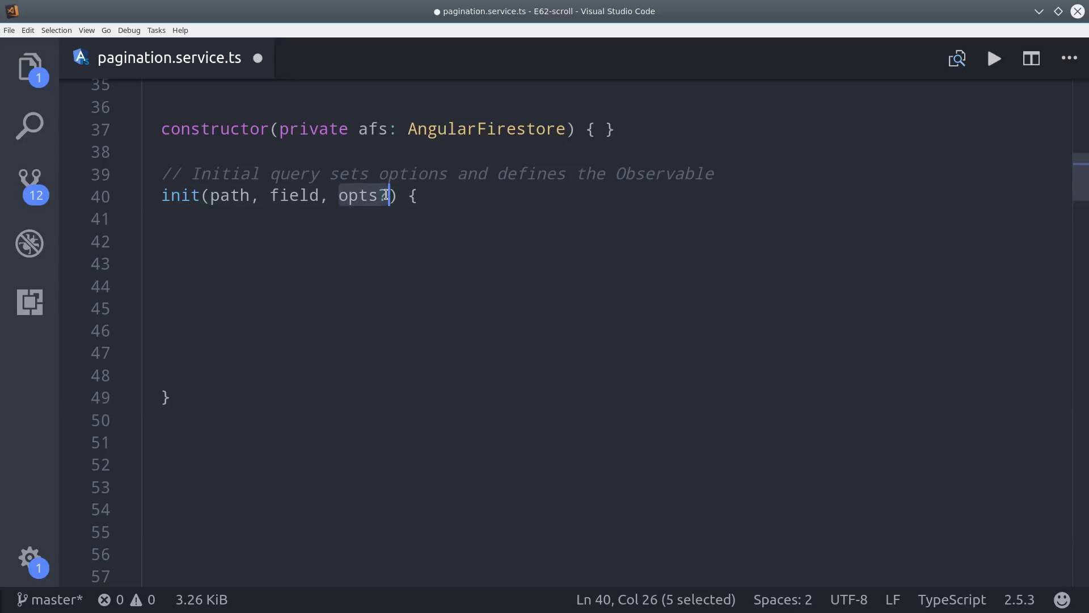
click(327, 223)
key(ctrl+v)
click(247, 252)
click(289, 220)
key(ctrl+v)
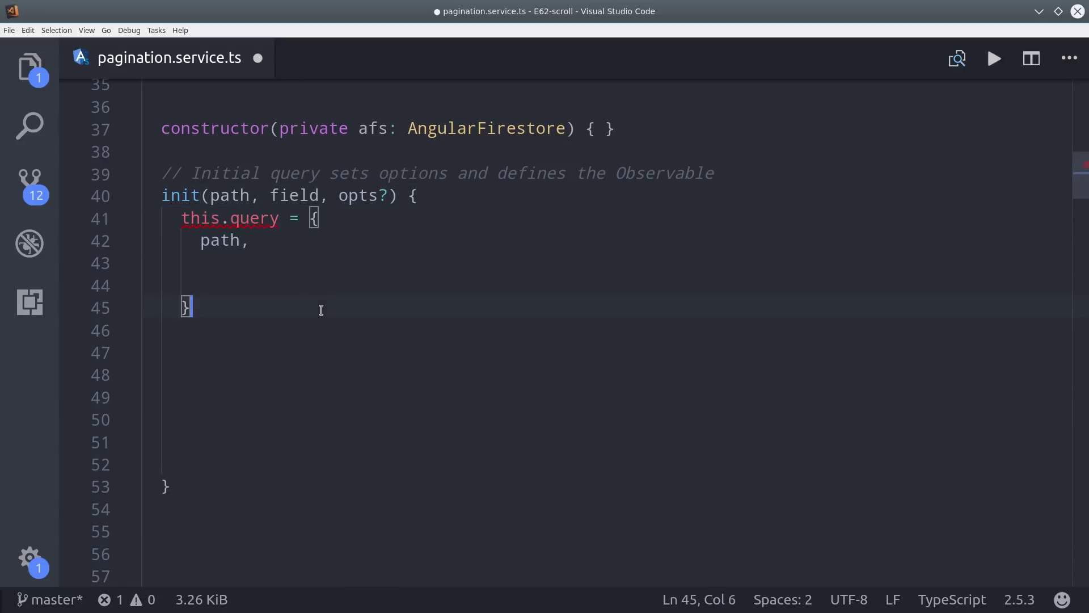
click(284, 243)
key(ctrl+v)
click(270, 307)
Add limit: 2, reverse: false, prepend: false and ...opts to the query object.
click(270, 280)
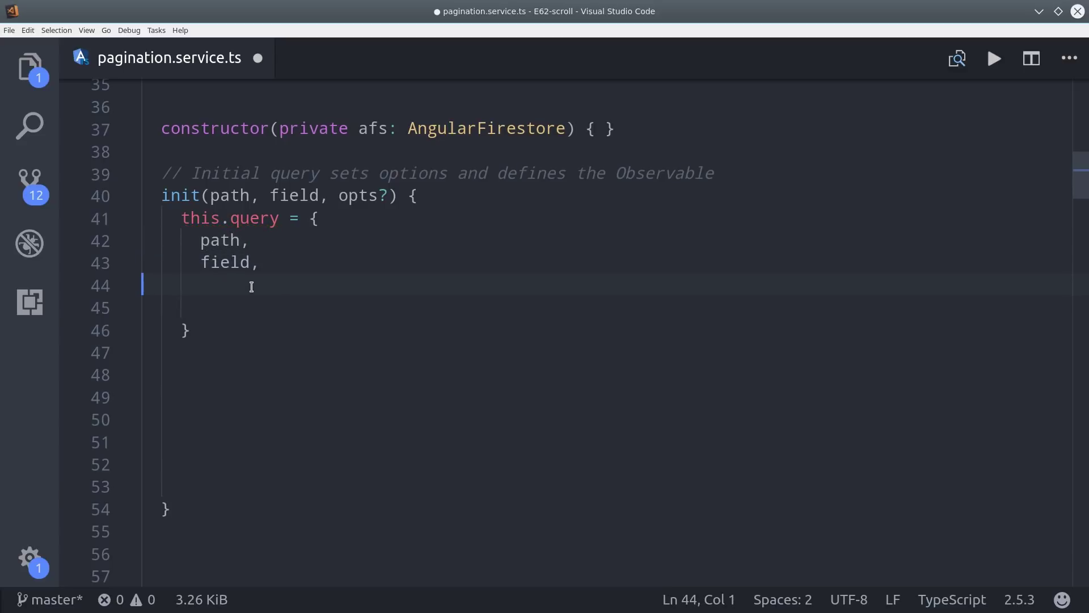
text(limit: 2,)
click(248, 349)
click(276, 309)
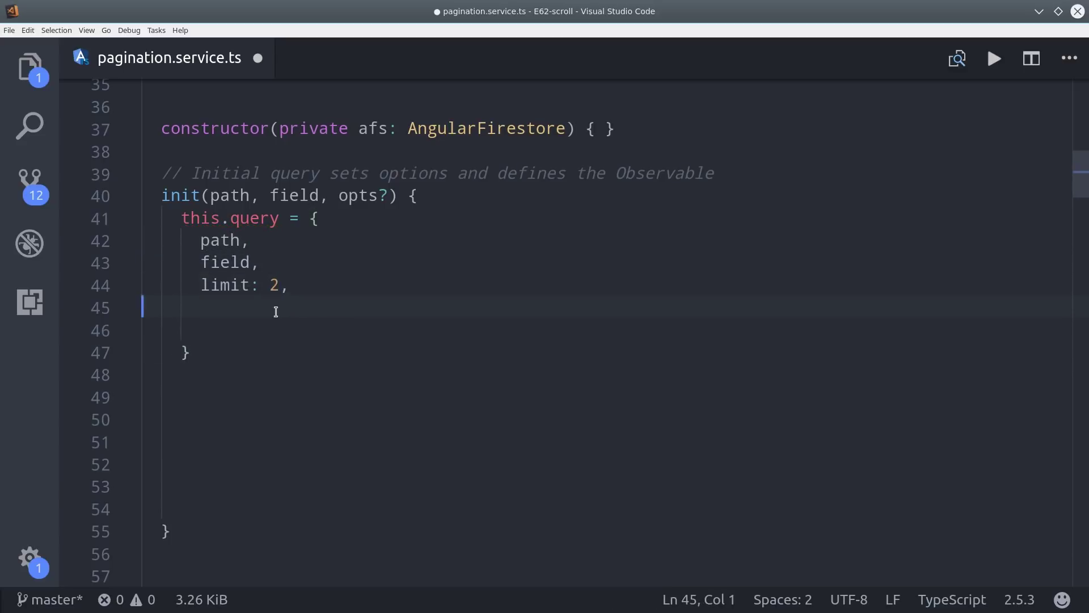
text(reverse: false,)
click(269, 349)
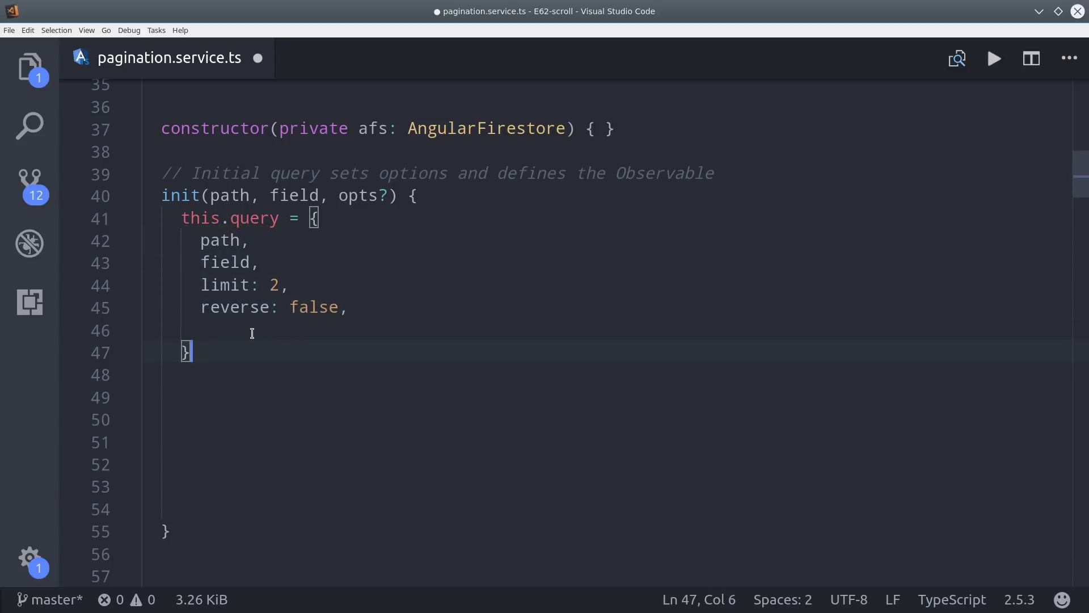
click(255, 332)
text(prepend: false)
click(380, 344)
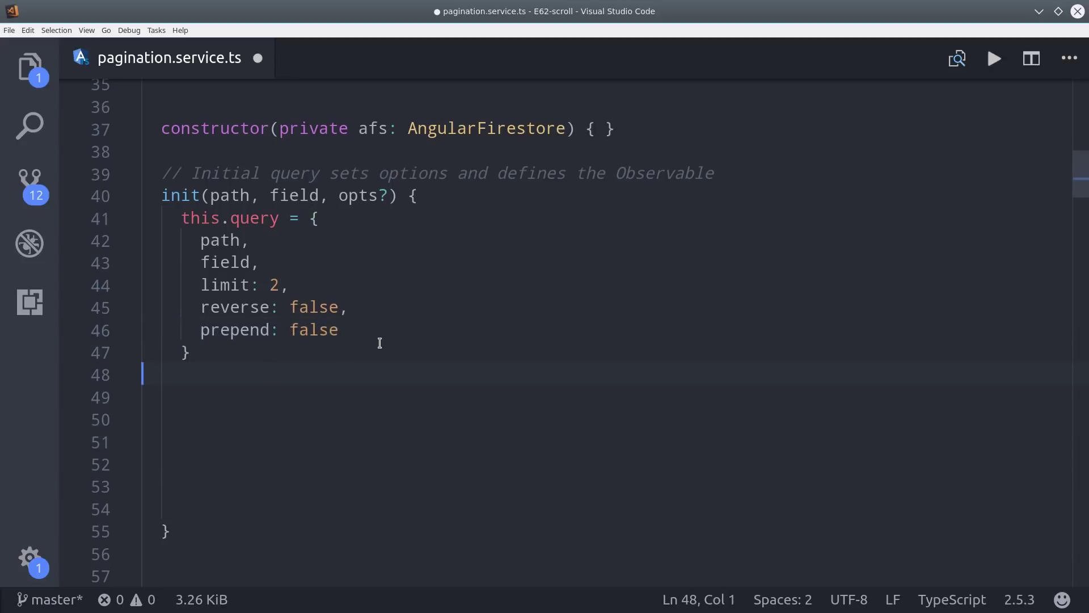
key(ctrl+v)
click(273, 387)
Declare const first = this.afs.collection(this.query.path).
click(267, 416)
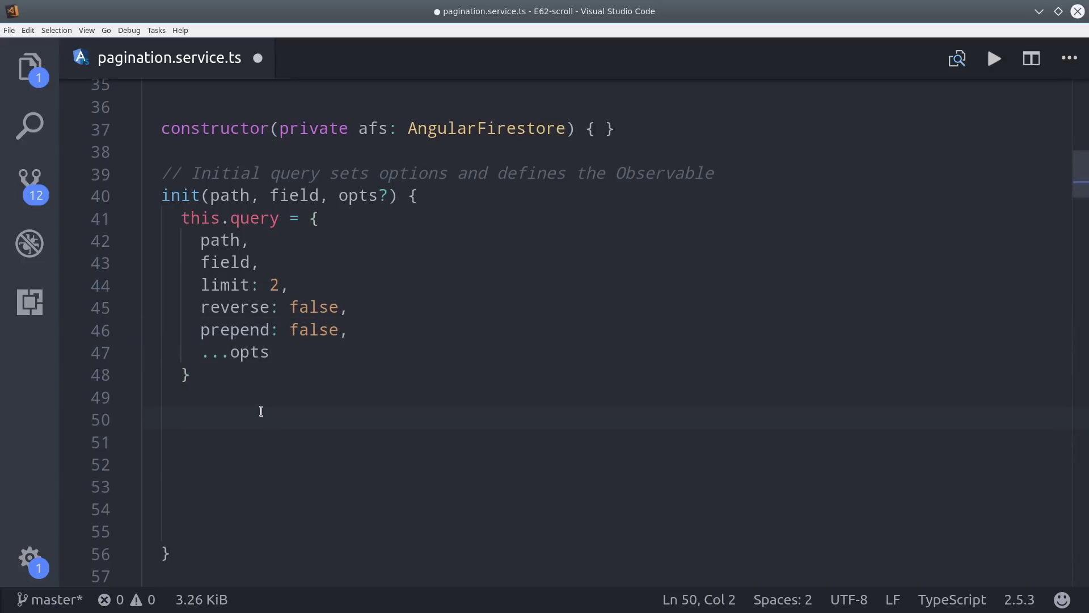
text(const first =)
click(317, 442)
click(349, 419)
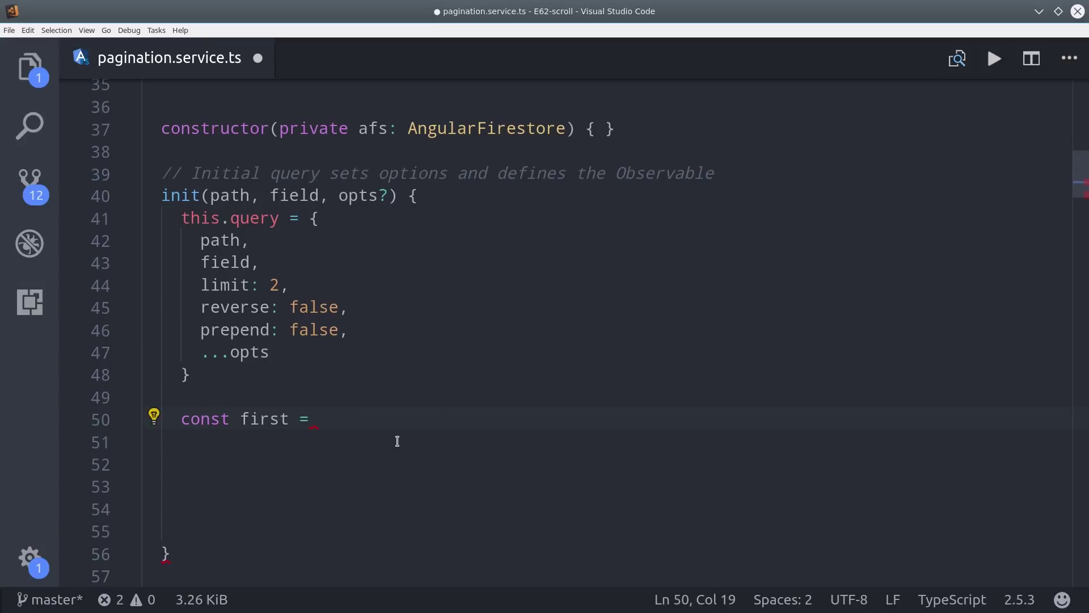
text(this.afs.collection())
click(397, 467)
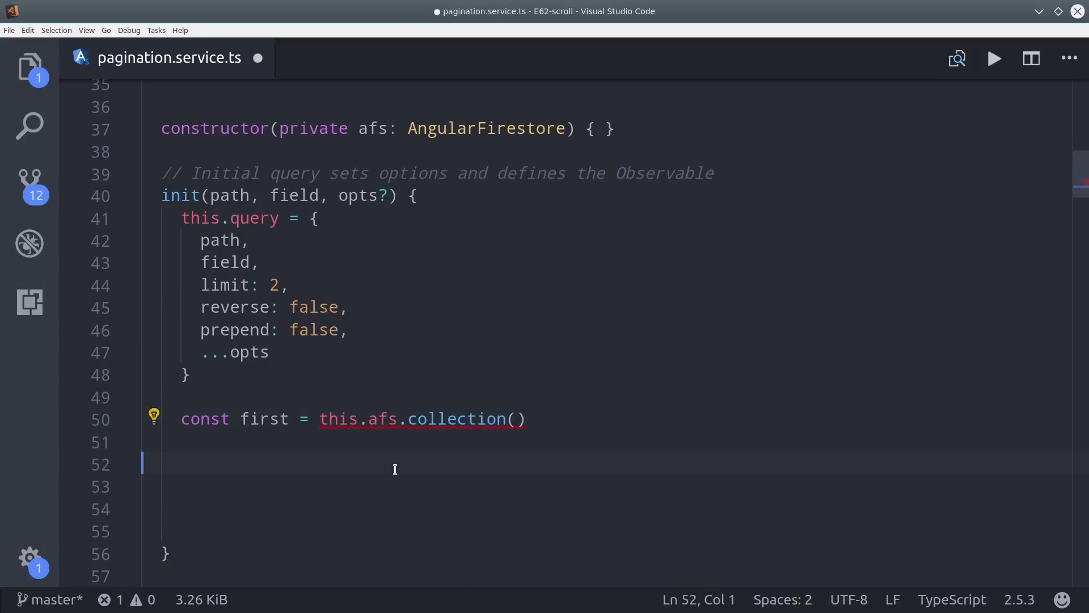
click(515, 418)
text(this.query.path)
Add a ref callback to the collection that returns ref.orderBy(this.query.field).
click(555, 464)
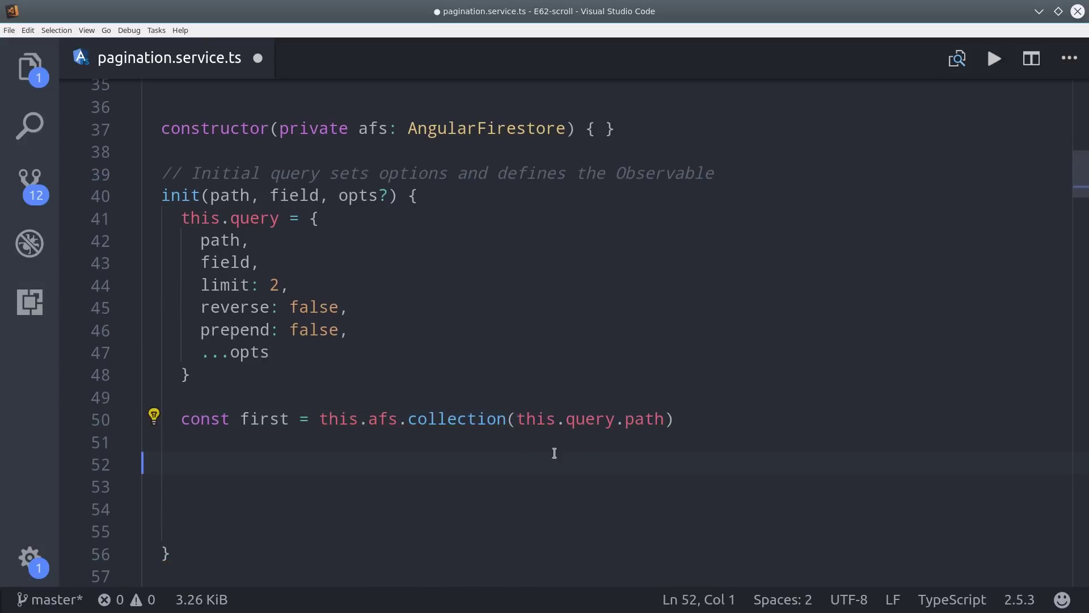
click(662, 419)
text(, ref => {        })
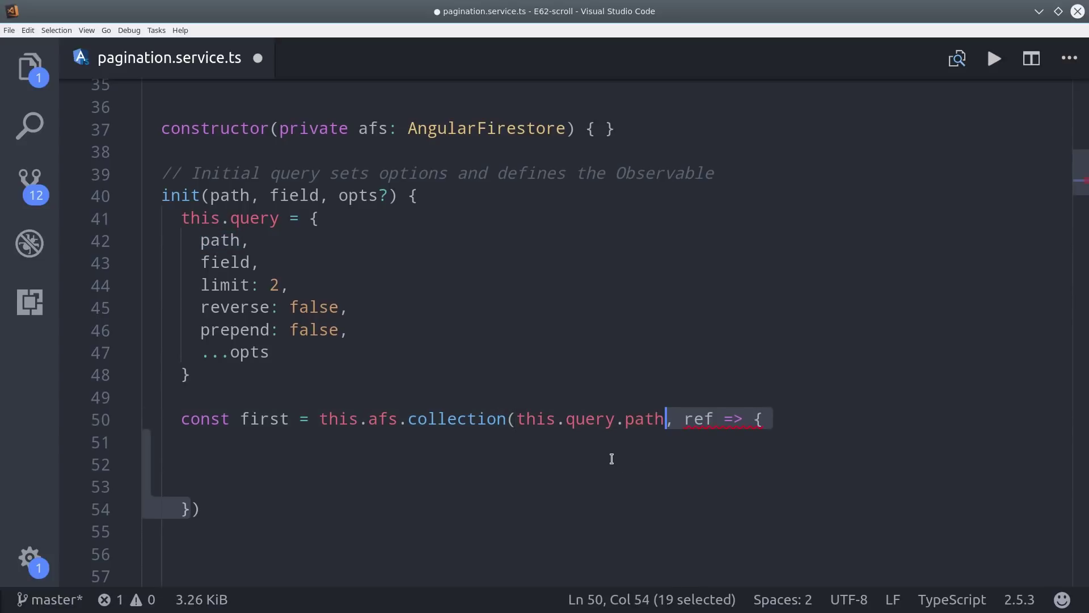
click(527, 452)
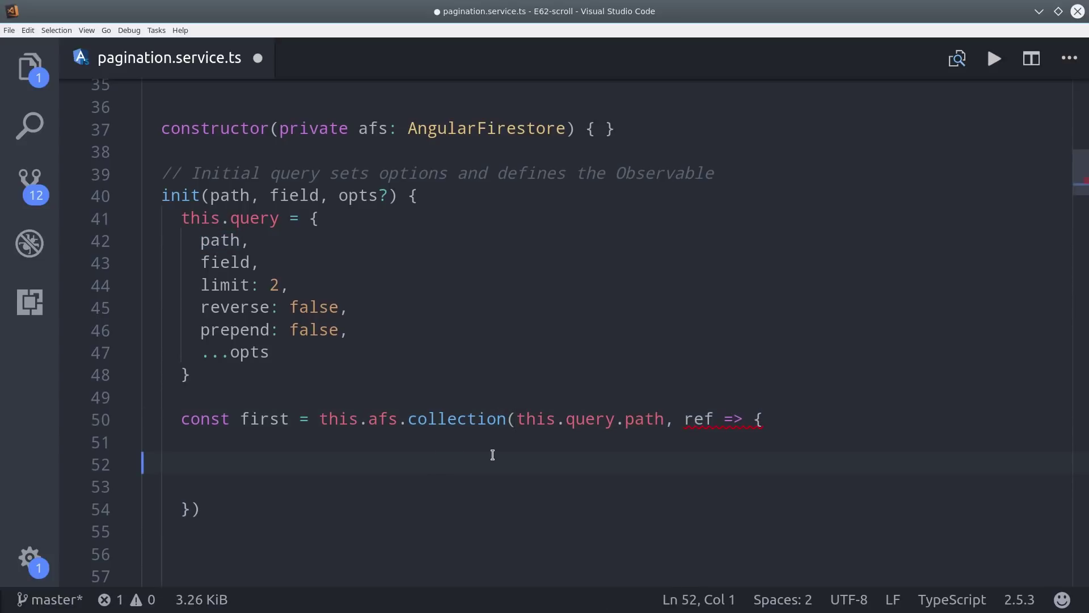
key(ctrl+v)
click(354, 443)
key(ctrl+v)
click(370, 463)
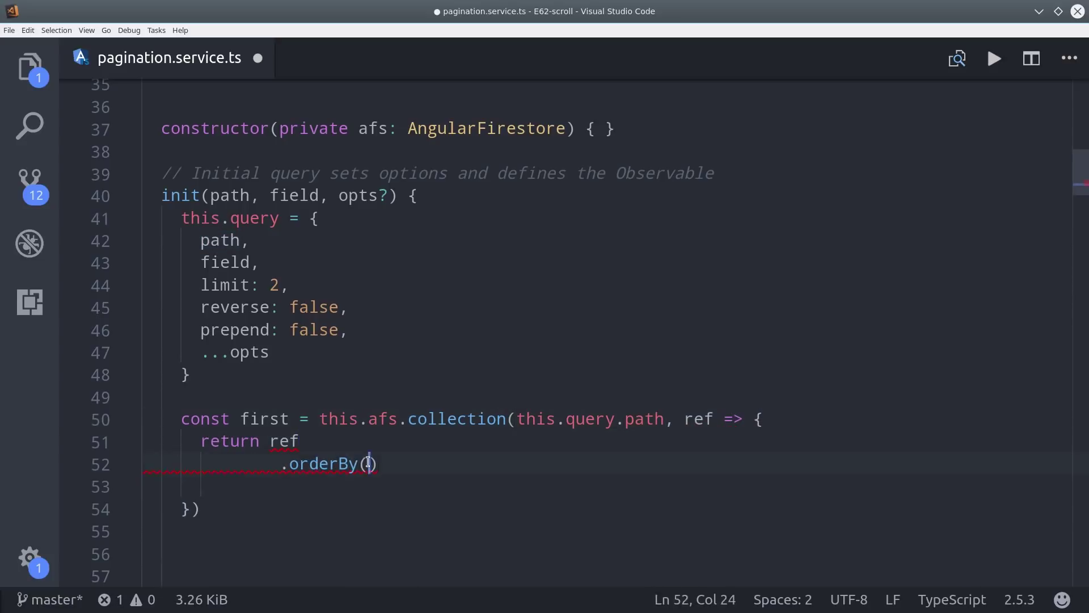
text(this.query.field)
click(200, 508)
click(518, 463)
click(568, 470)
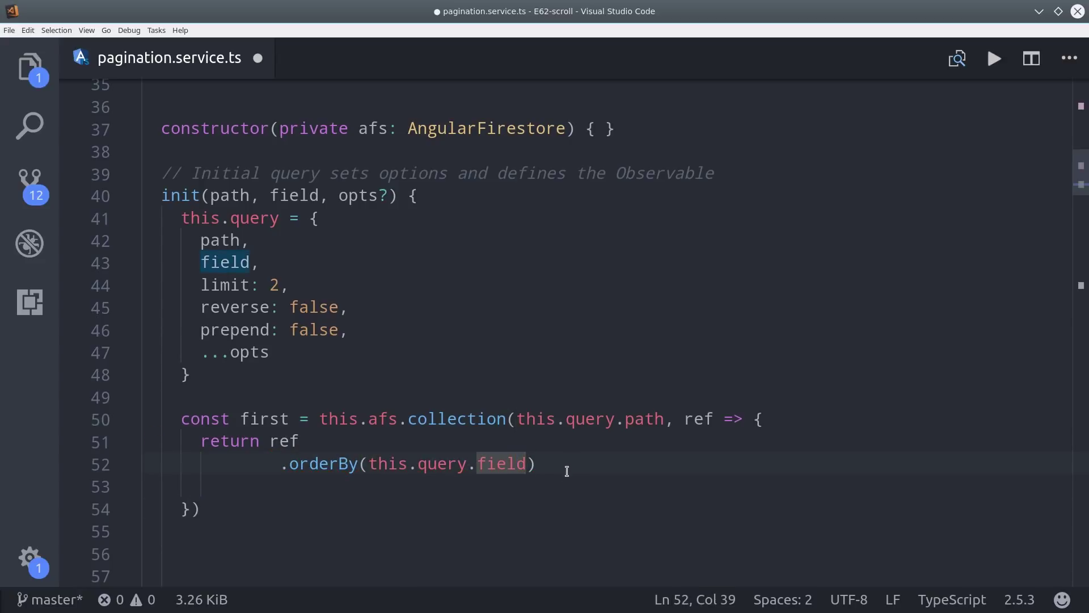
Sort by this.query.reverse ? 'desc' : 'asc' and add .limit(this.query.limit).
text(, this.query.reverse)
click(199, 508)
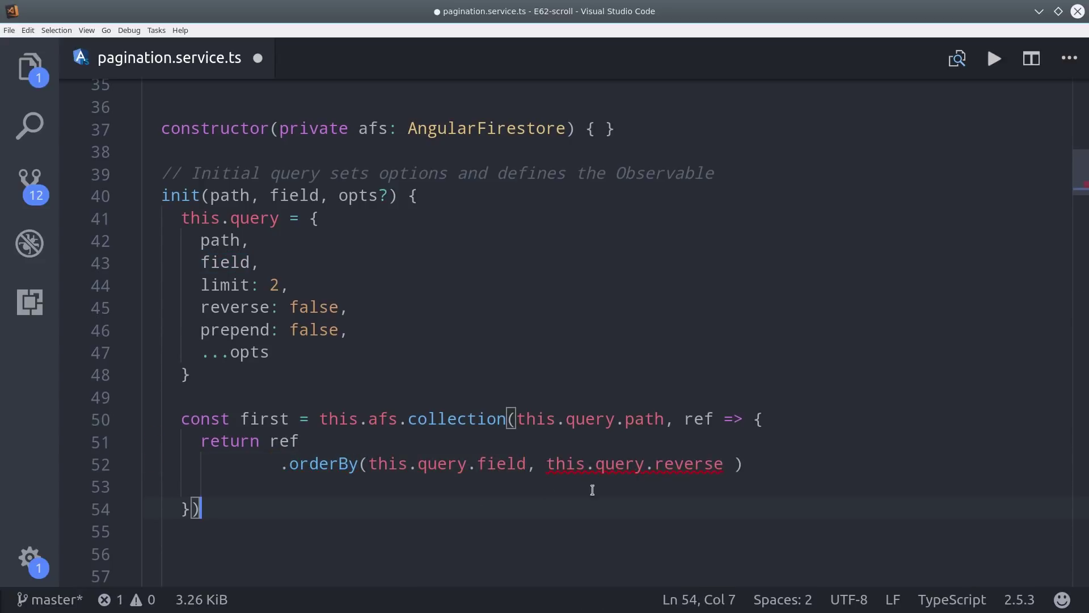
click(723, 463)
text(? 'desc' : 'asc')
key(Return)
text(.limit()
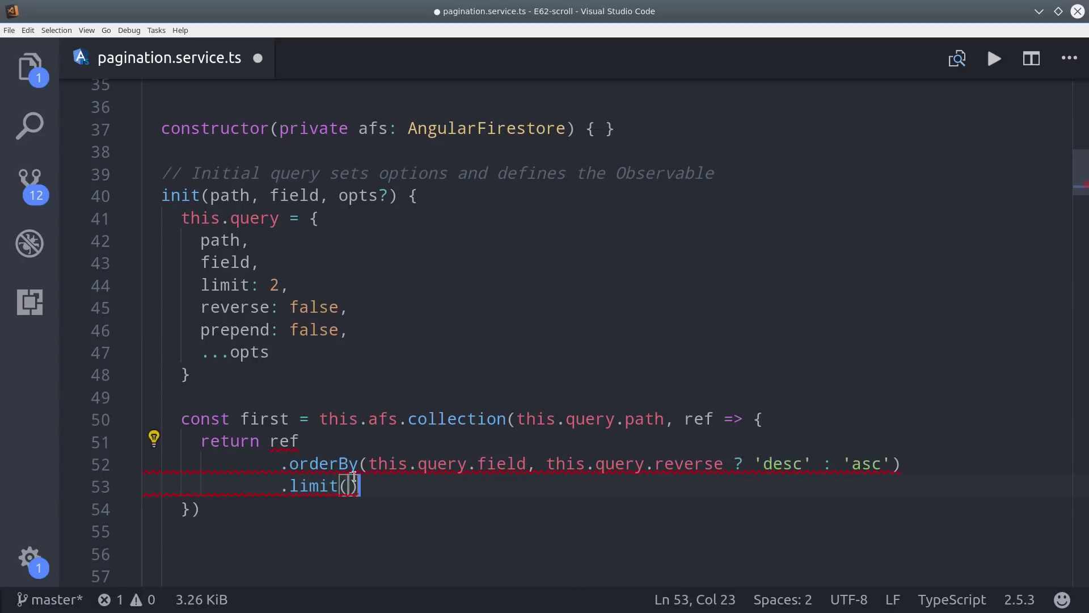
text(this.query.limit)
click(490, 508)
click(537, 487)
Call this.mapAndUpdate(first) below the query.
text(this.mapAndUpdate())
click(488, 517)
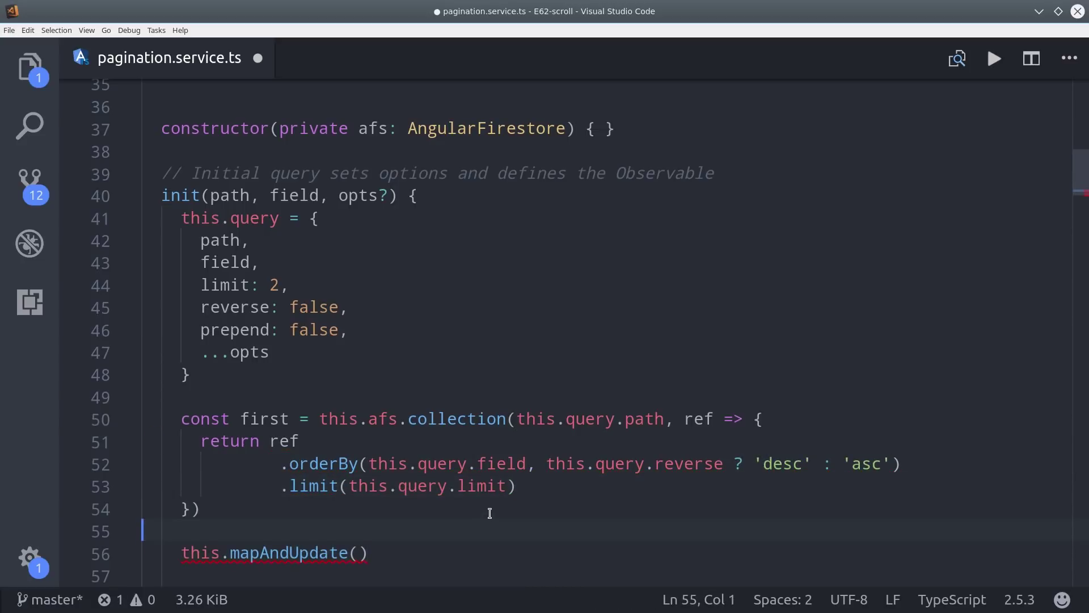
scroll(483, 489, down, 5)
scroll(483, 485, up, 3)
click(357, 375)
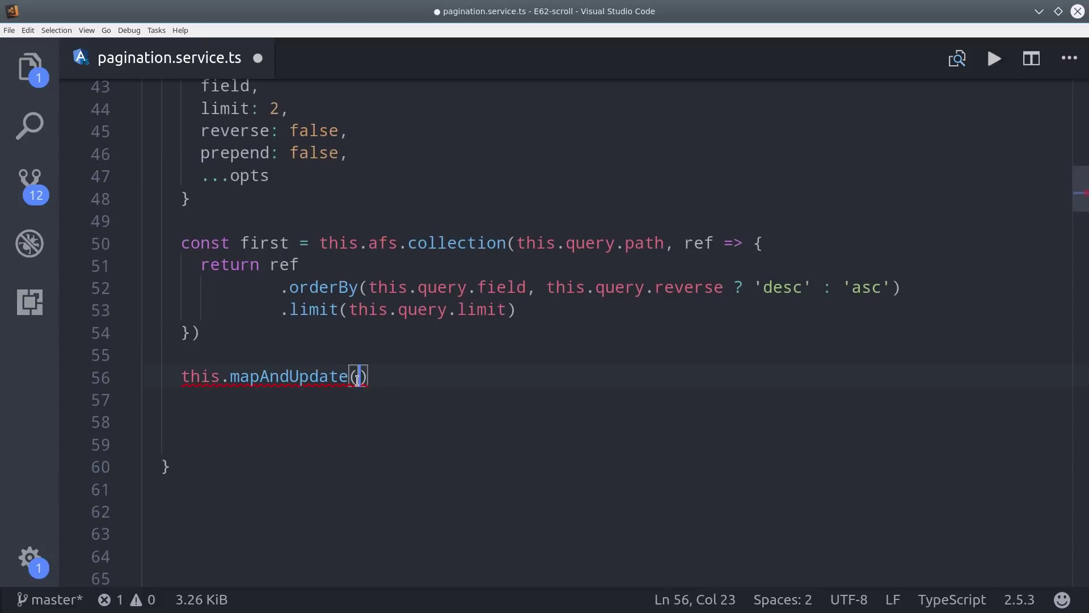
text(first)
click(340, 443)
click(402, 376)
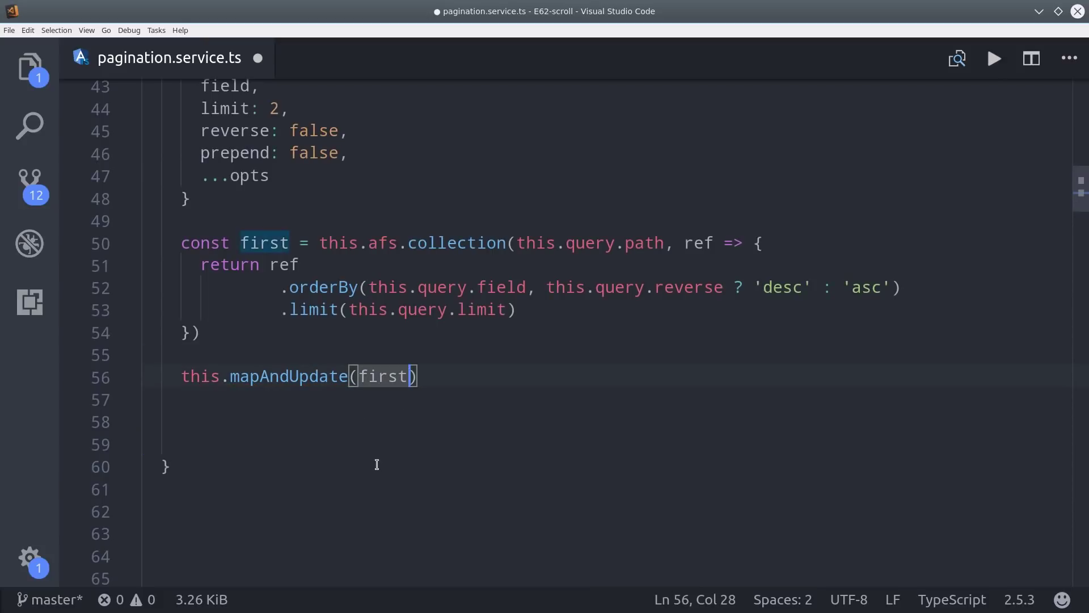
Add a comment about creating the observable array below mapAndUpdate.
click(378, 451)
click(231, 375)
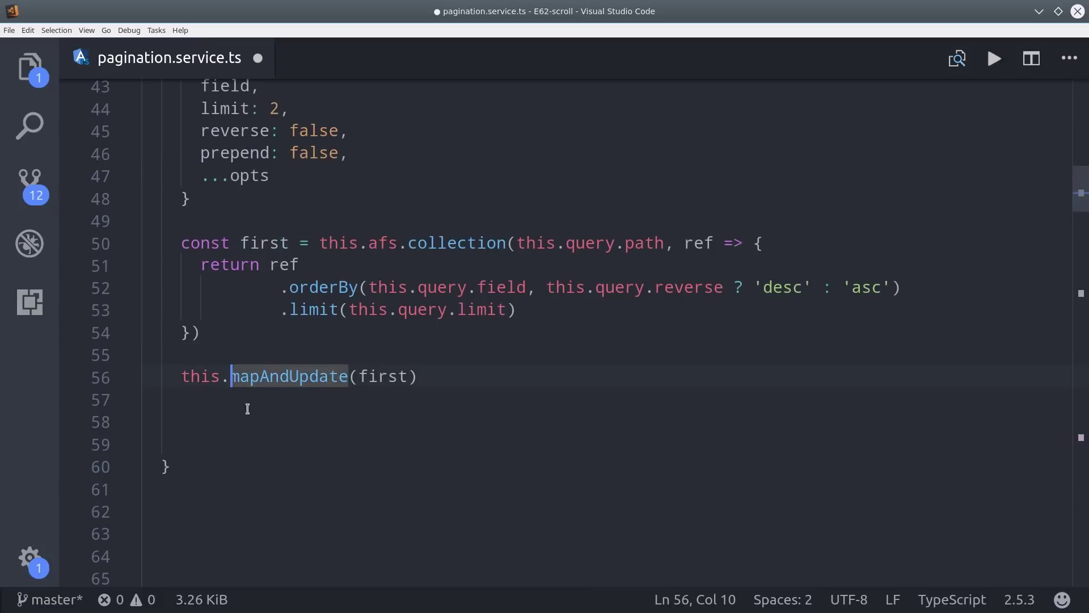
click(248, 414)
text(// Create the observable array for consumption in components)
click(255, 464)
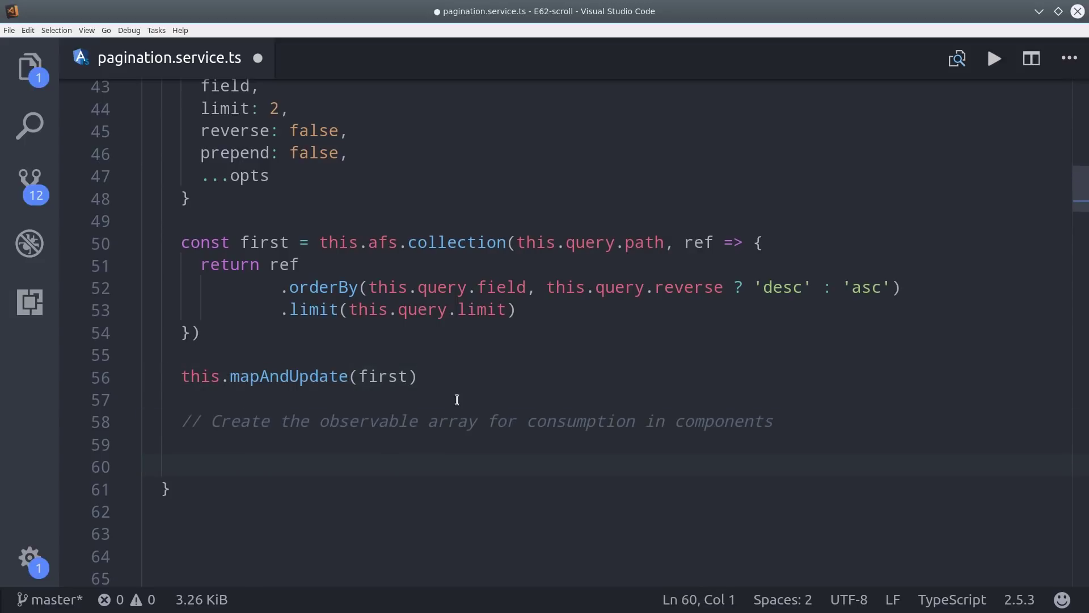
Assign this.data from this._data.asObservable().
click(384, 443)
text(this.data =)
click(302, 486)
click(306, 444)
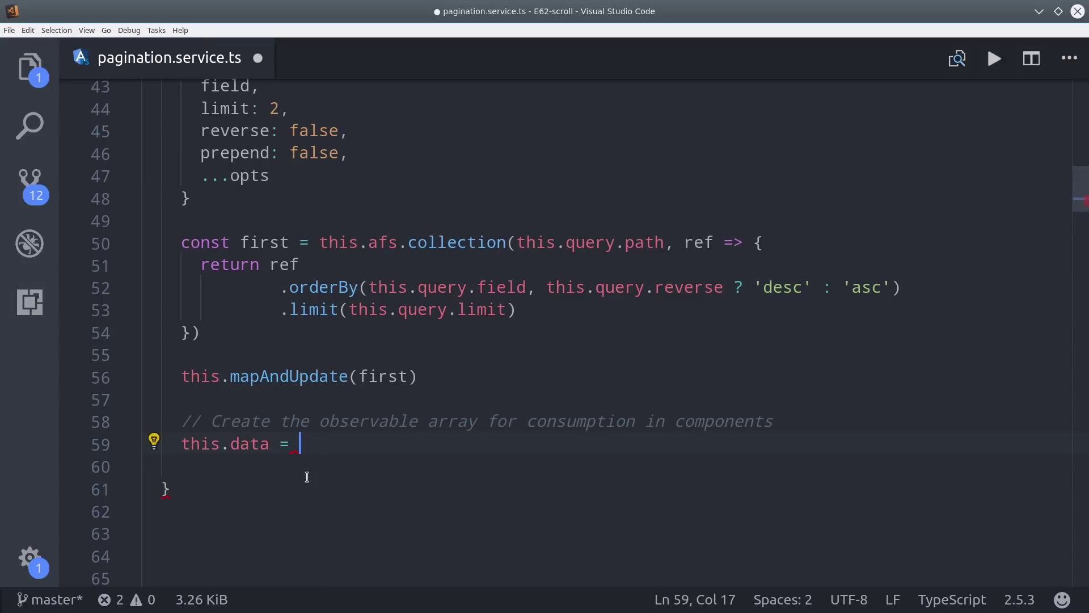
text(this._data.asObservable())
click(246, 472)
Chain a .scan((acc, val) => { }) accumulator onto the data stream.
text(.scan())
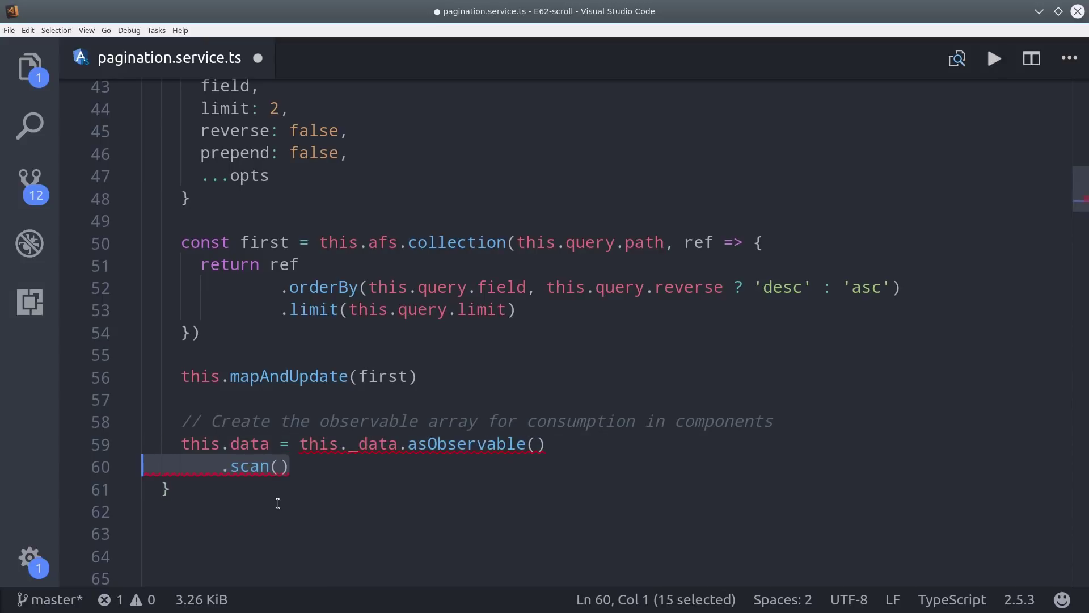
click(281, 466)
text((acc, val) => {          })
click(298, 513)
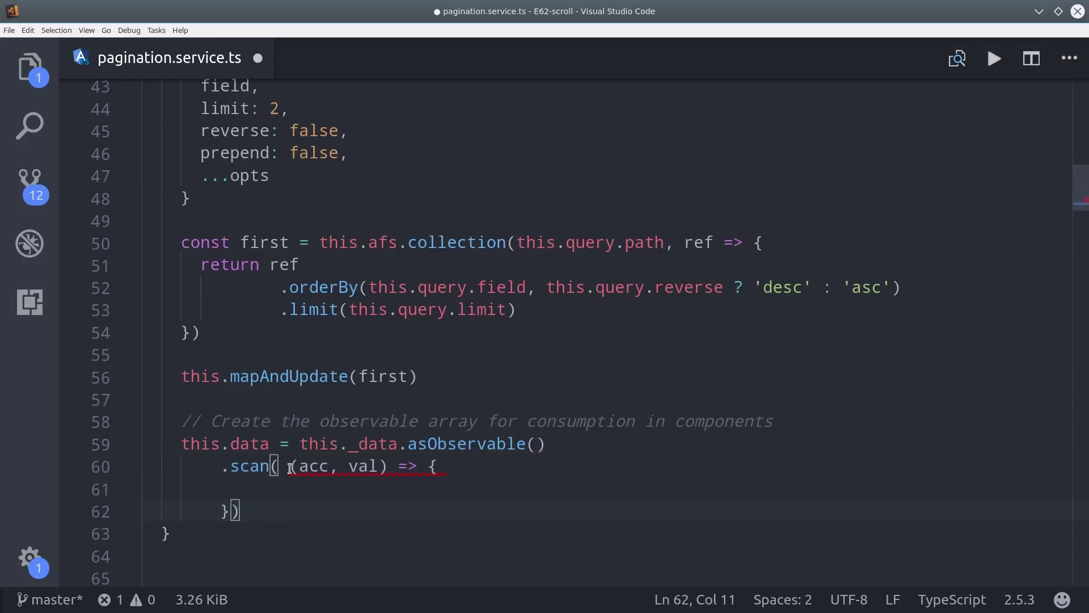
double_click(315, 470)
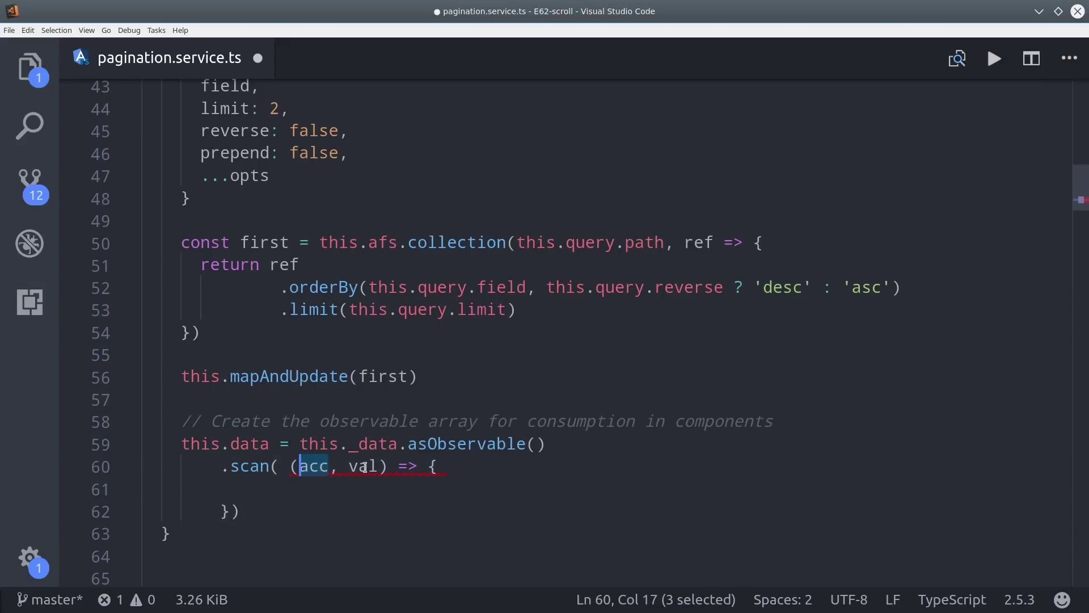
click(358, 509)
double_click(364, 467)
text(return this.query.prepend)
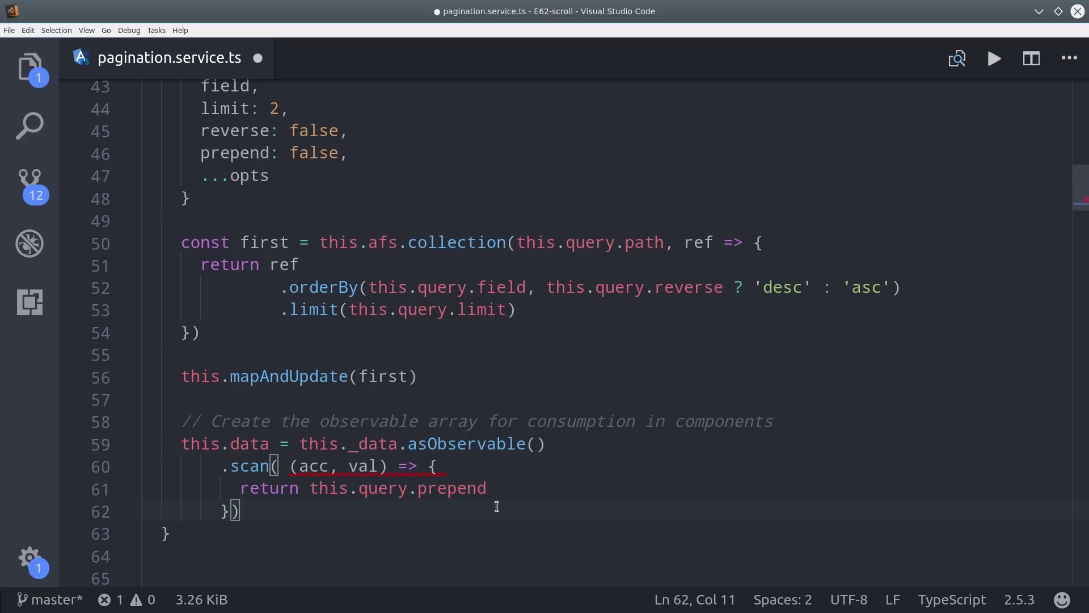
Write the scan return line: this.query.prepend ? val.concat(acc).
click(513, 489)
click(384, 527)
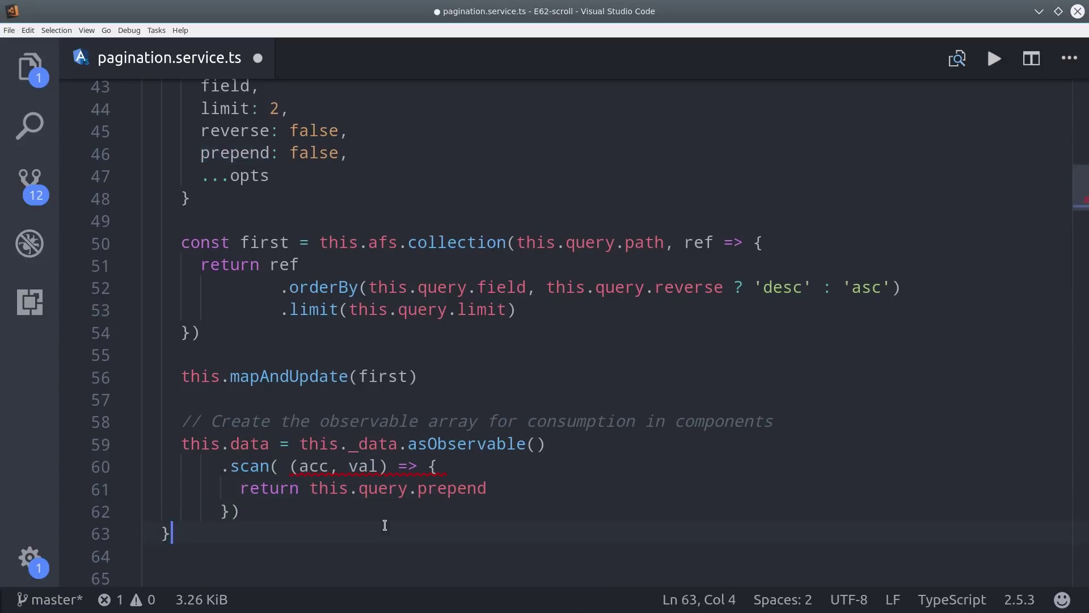
click(493, 489)
text(? val.concat(acc))
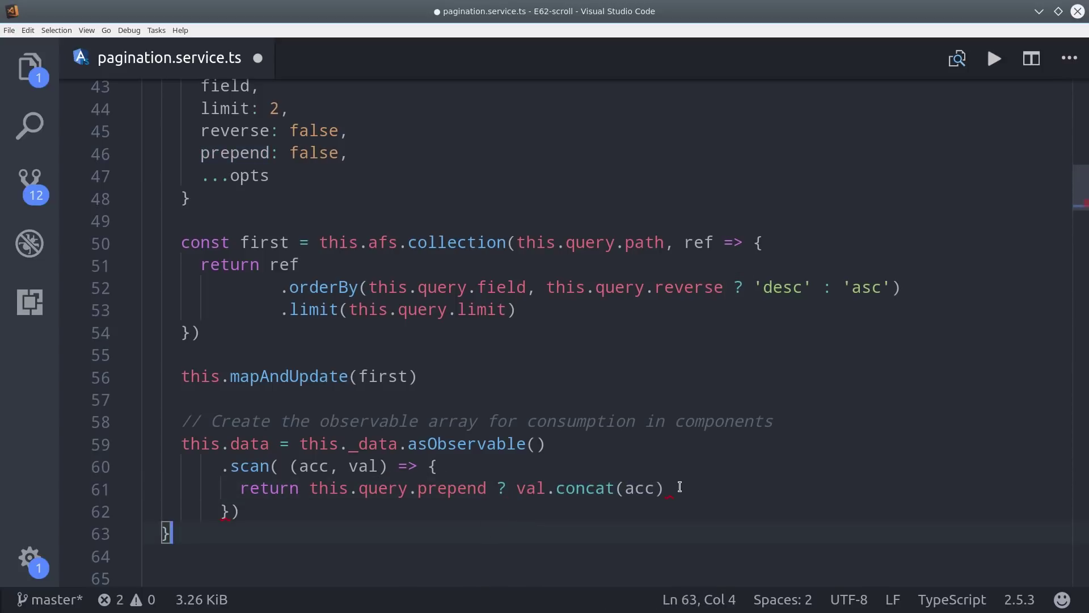
click(679, 488)
click(524, 488)
double_click(529, 488)
click(531, 529)
click(524, 488)
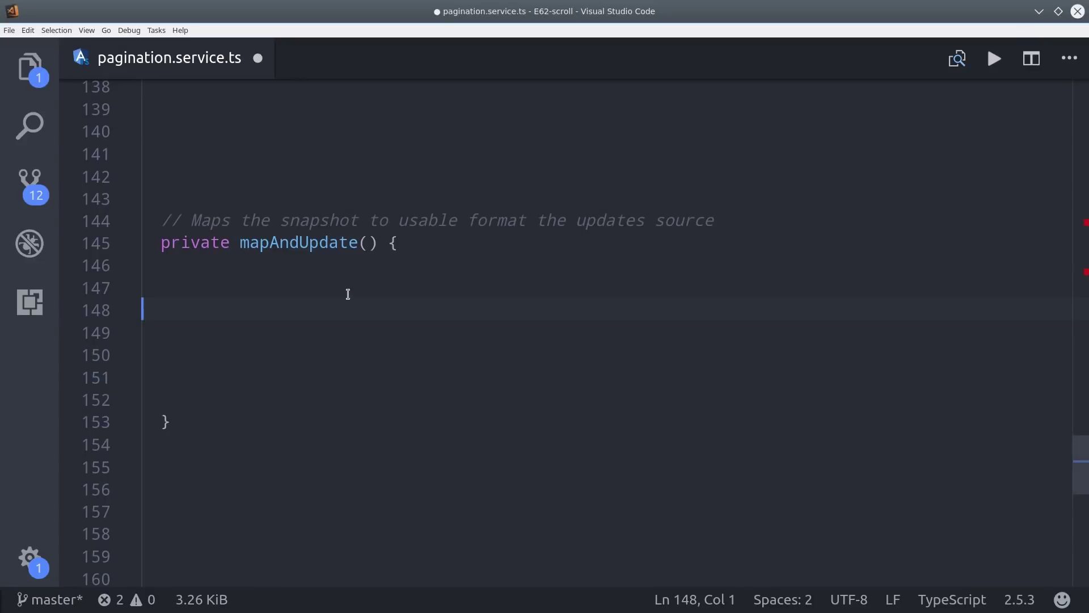
Add a col parameter to mapAndUpdate and insert an empty if statement.
click(353, 272)
click(250, 290)
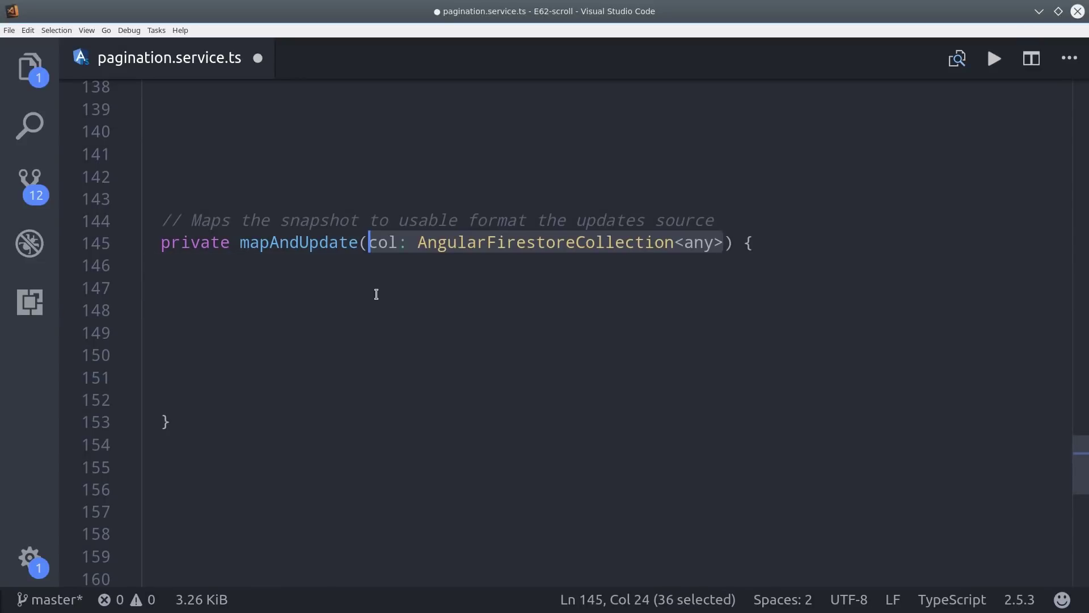
click(725, 242)
click(352, 300)
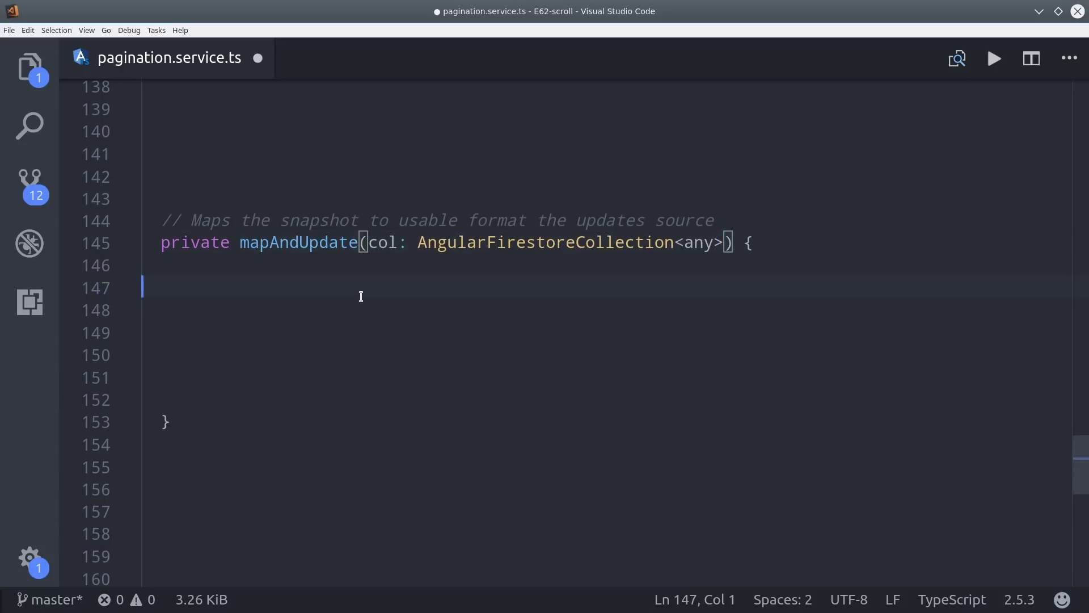
text(if ( );)
Make the if return early when done or loading is true.
click(230, 290)
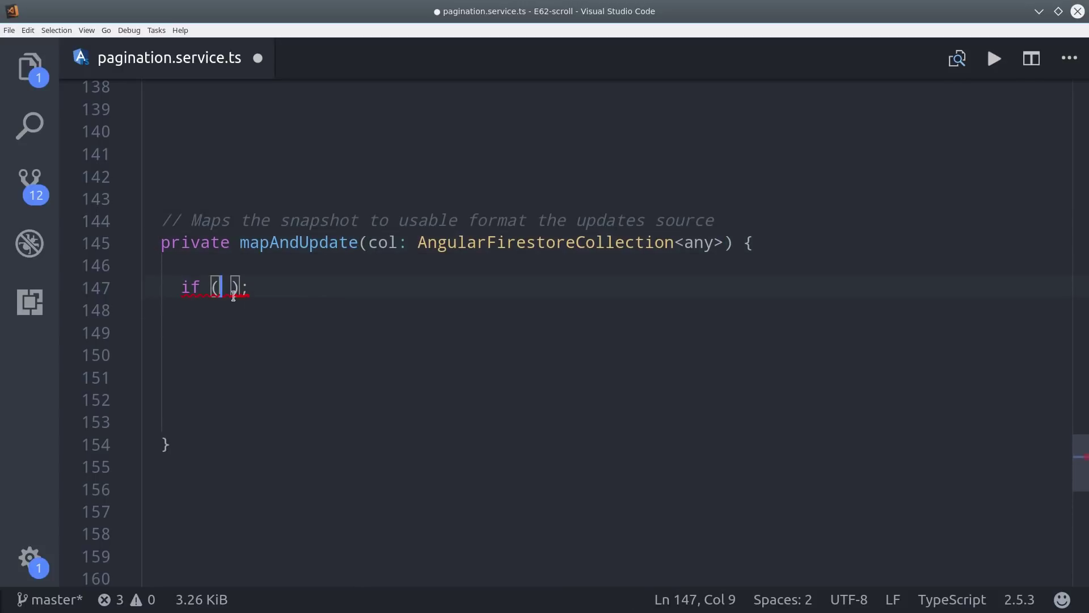
text(this._done.value)
click(274, 334)
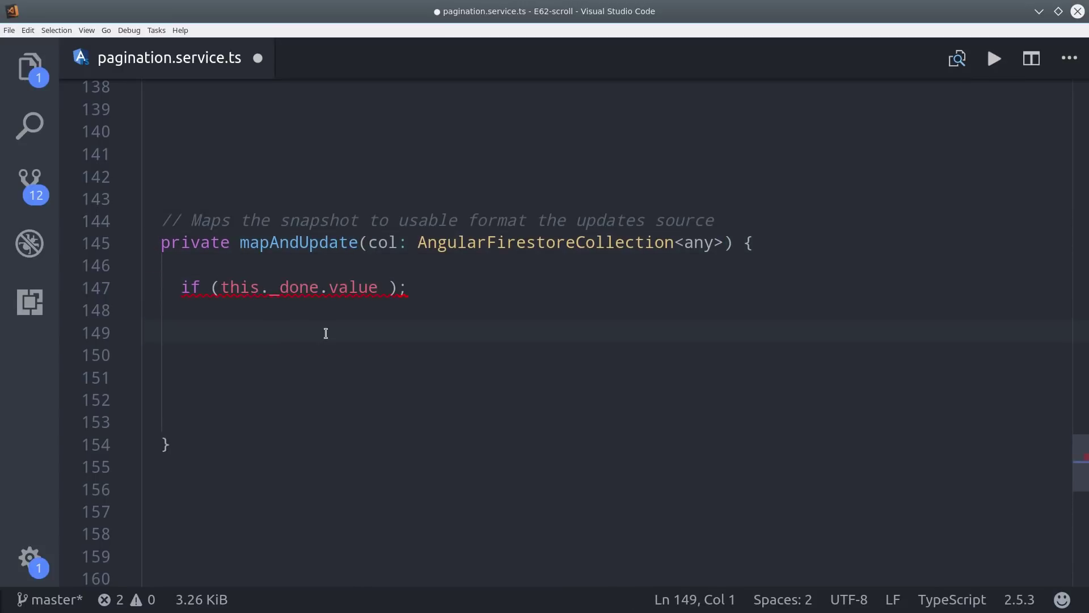
click(382, 289)
text(|| this._loading.value)
click(247, 337)
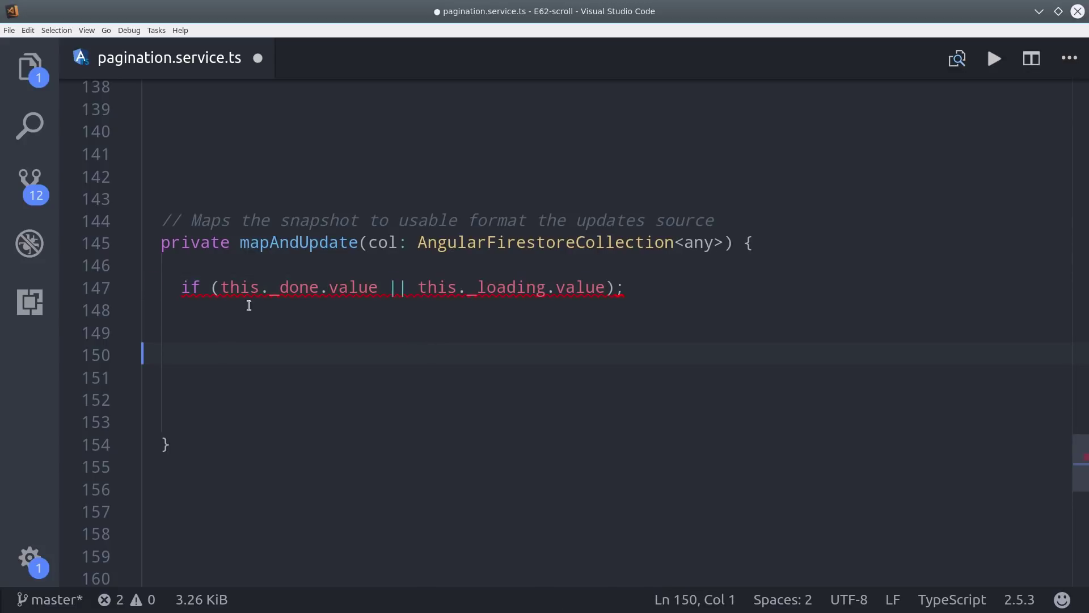
drag(223, 288, 601, 287)
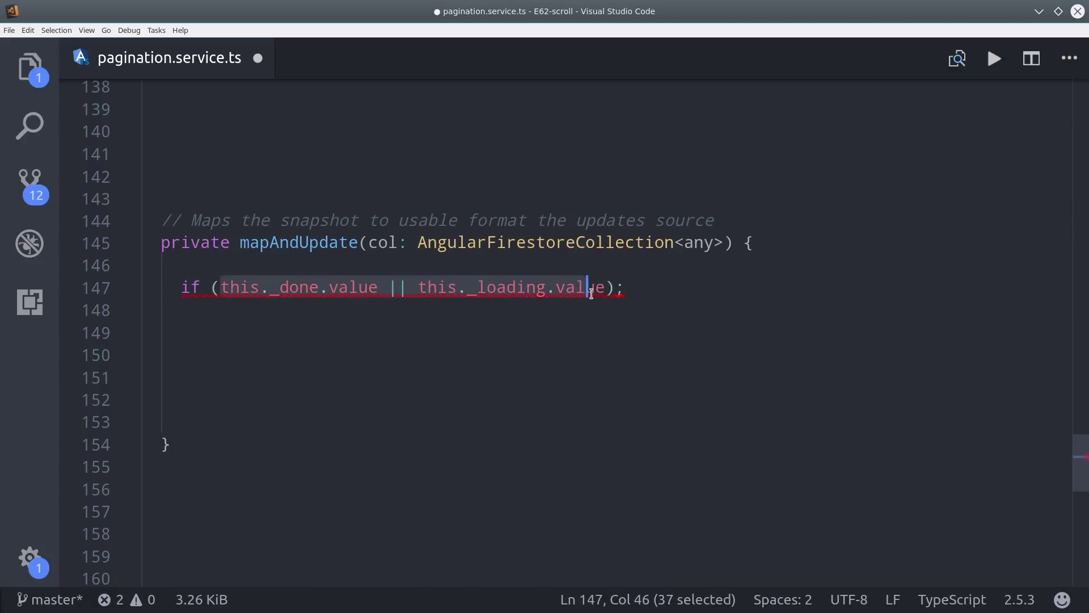
key(ctrl+v)
click(388, 310)
Add the loading comment and the loading.next(true) flag update.
text(// loading   this._loading.next(true))
click(330, 401)
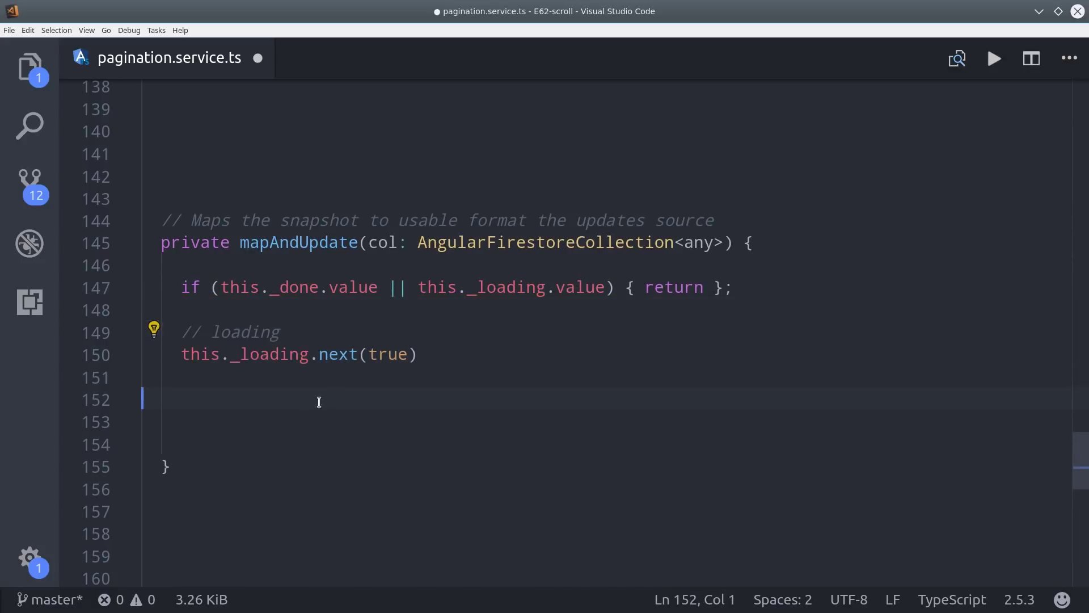
click(256, 382)
click(449, 355)
key(Left)
key(Left)
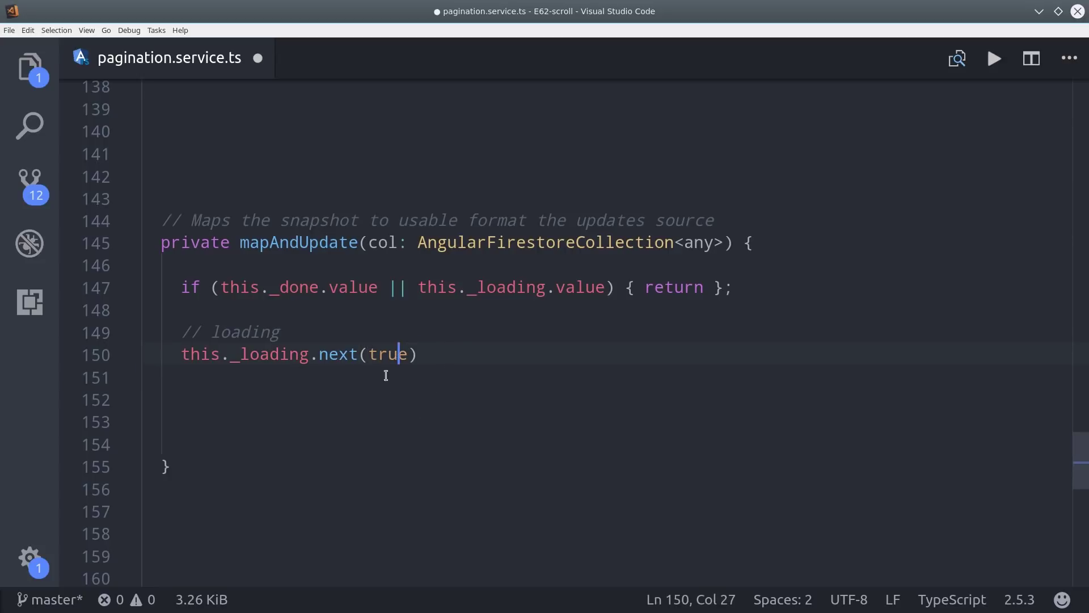
Return col.snapshotChanges() with a chained do operator.
text(// Map snapshot with doc ref (needed for cursor)   return col)
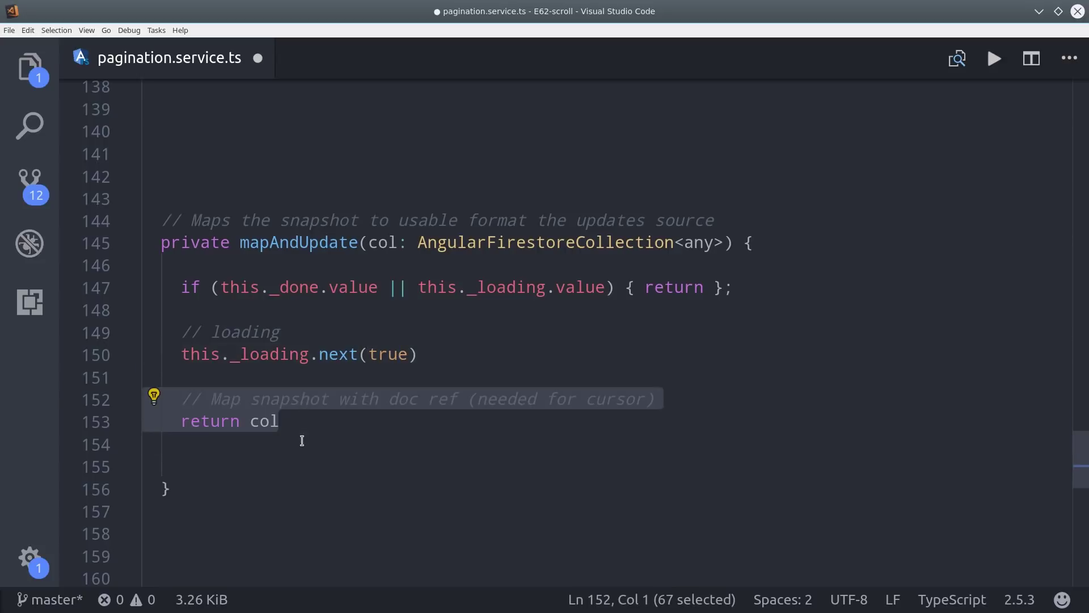
click(304, 422)
text(.snapshotChanges())
click(348, 469)
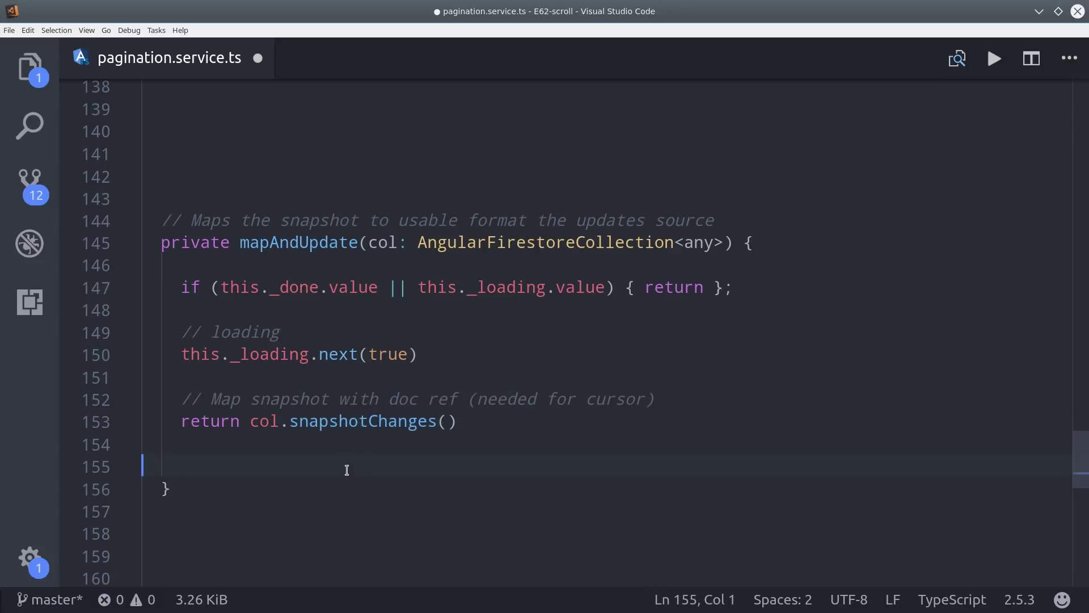
scroll(596, 340, down, 3)
click(475, 279)
text(.do())
click(273, 340)
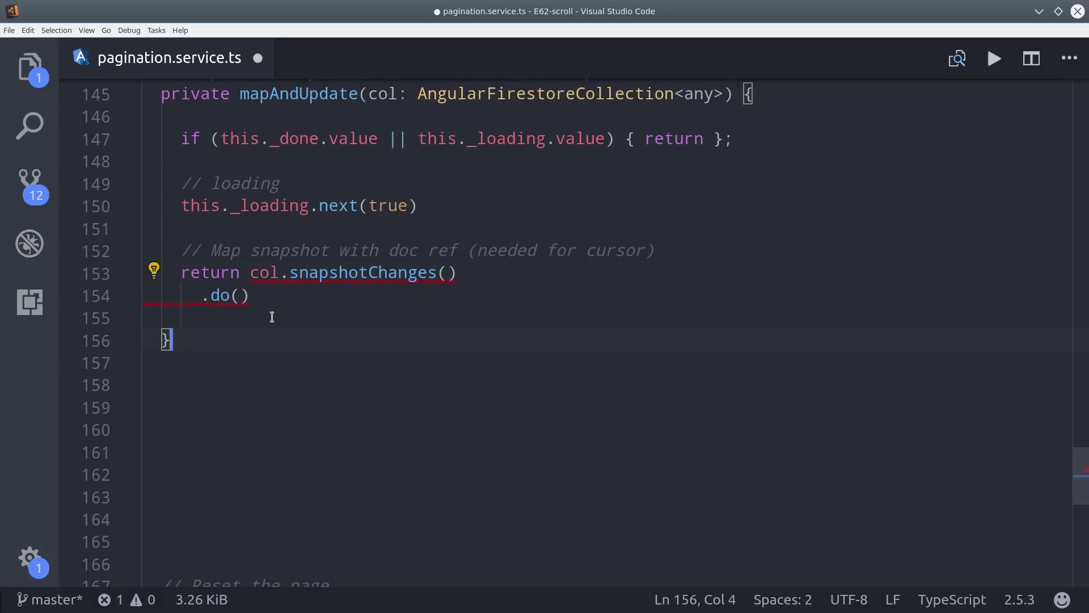
Give do an arr callback that assigns values by mapping over arr.
click(241, 295)
text(arr => {             })
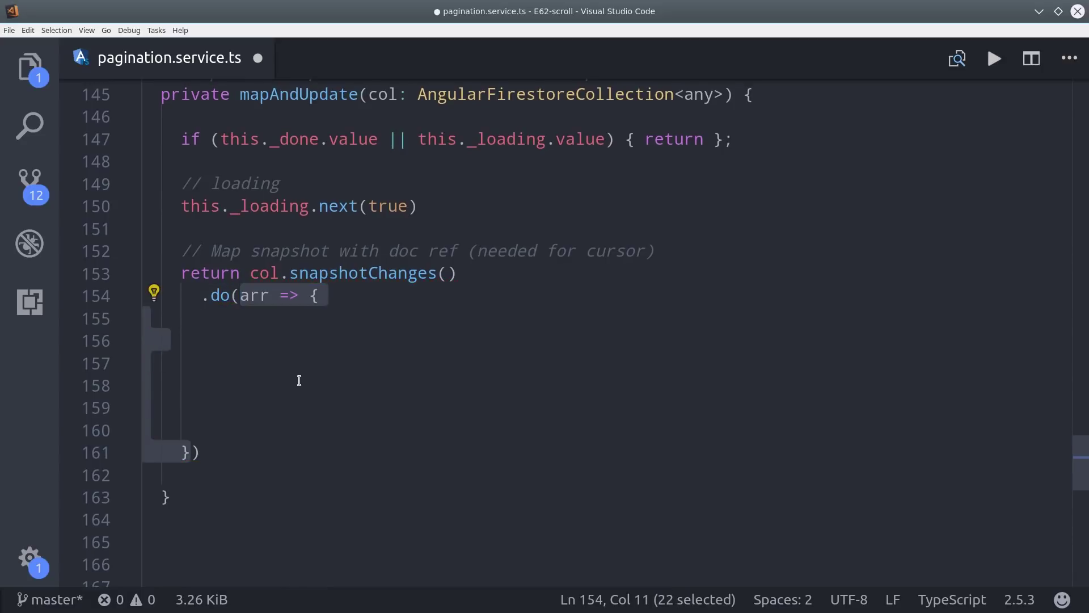
click(296, 383)
click(266, 334)
text(let values = arr.map())
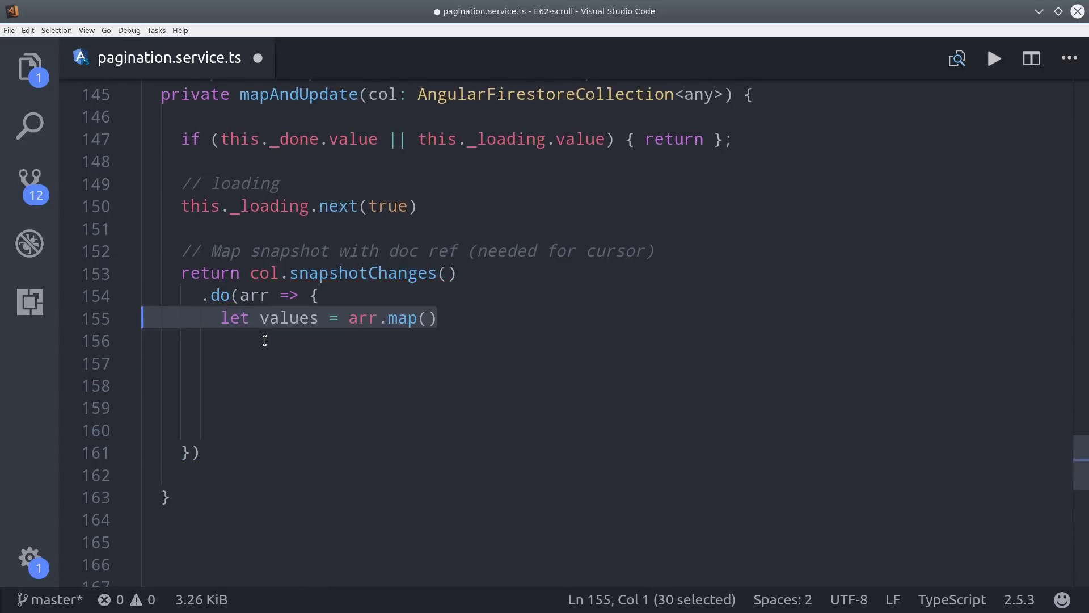
click(272, 384)
Add a snap callback to the map that reads data from snap.payload.doc.
click(316, 319)
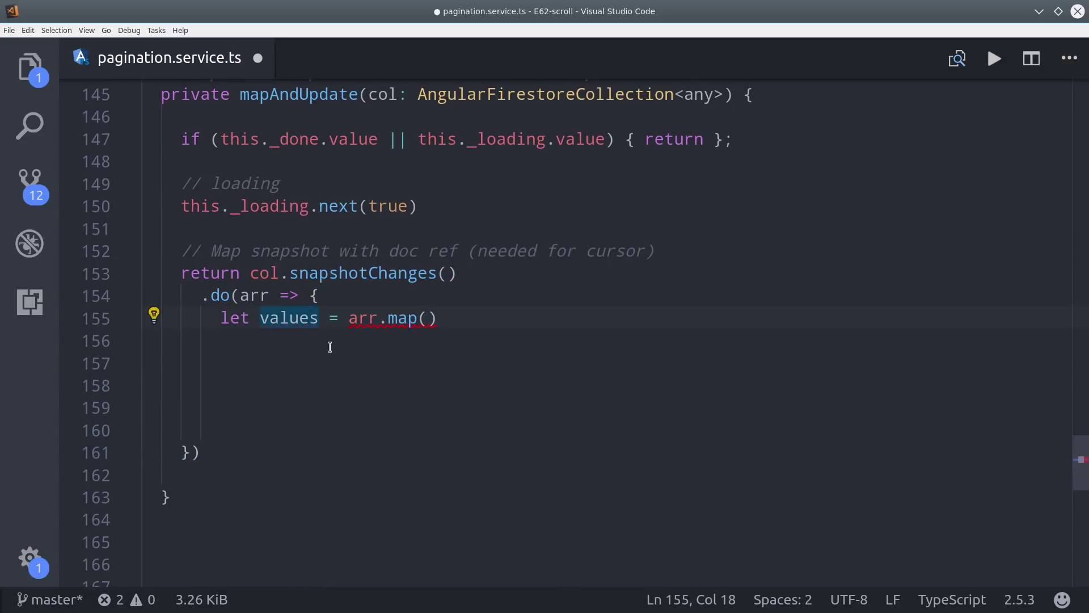
click(431, 318)
text(snap => {            })
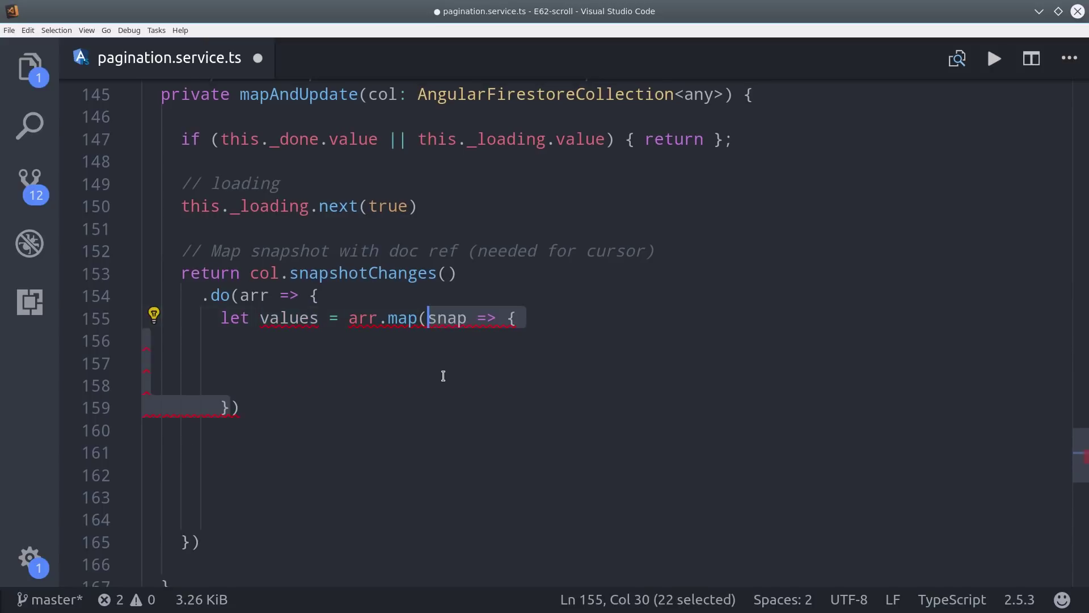
click(340, 343)
text(const data = snap.payload.doc)
click(312, 360)
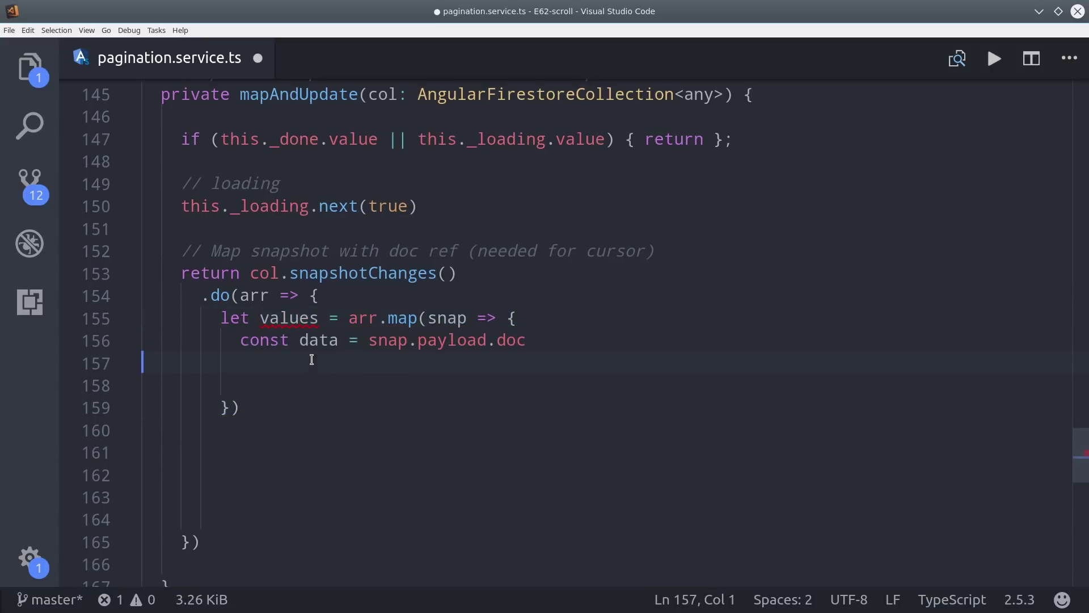
Keep each doc reference and return data merged with doc from the map.
double_click(510, 340)
key(End)
text(.data())
click(543, 384)
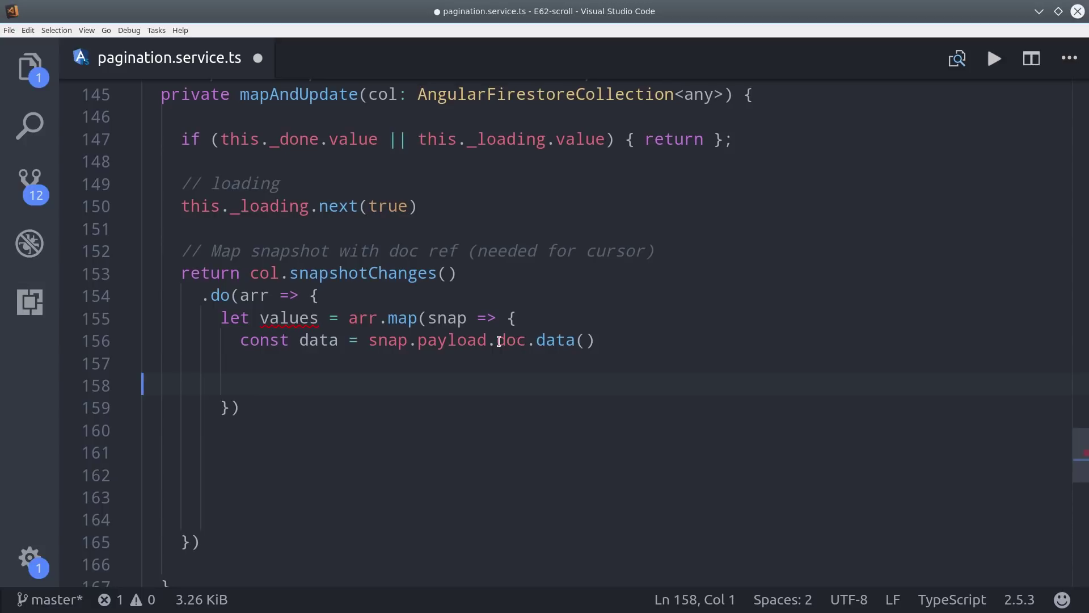
click(502, 361)
text(const doc = snap.payload.doc)
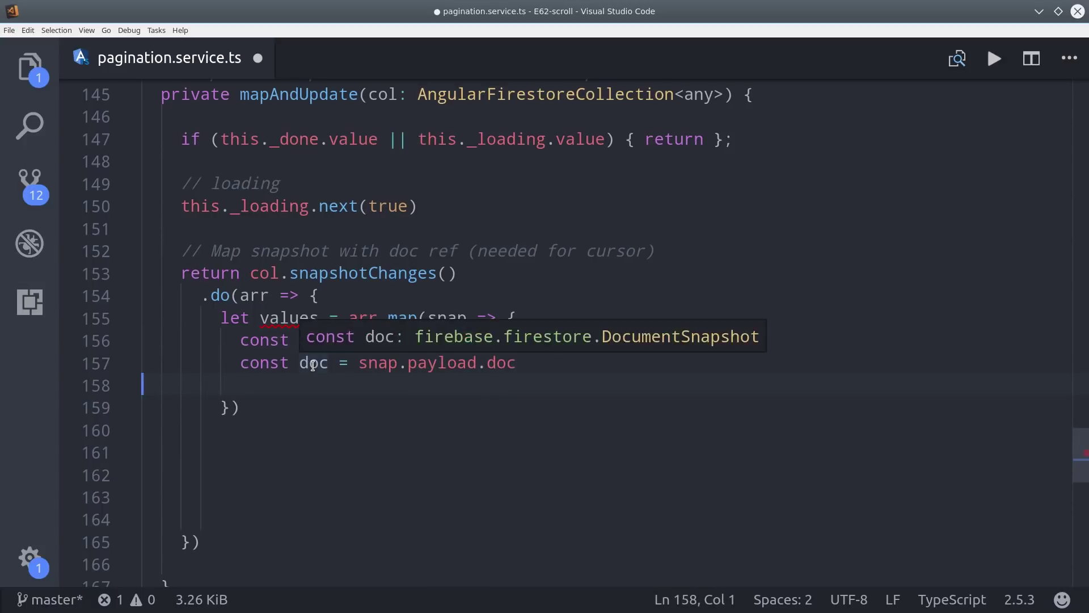
click(519, 363)
click(462, 384)
text(return { ...data, doc })
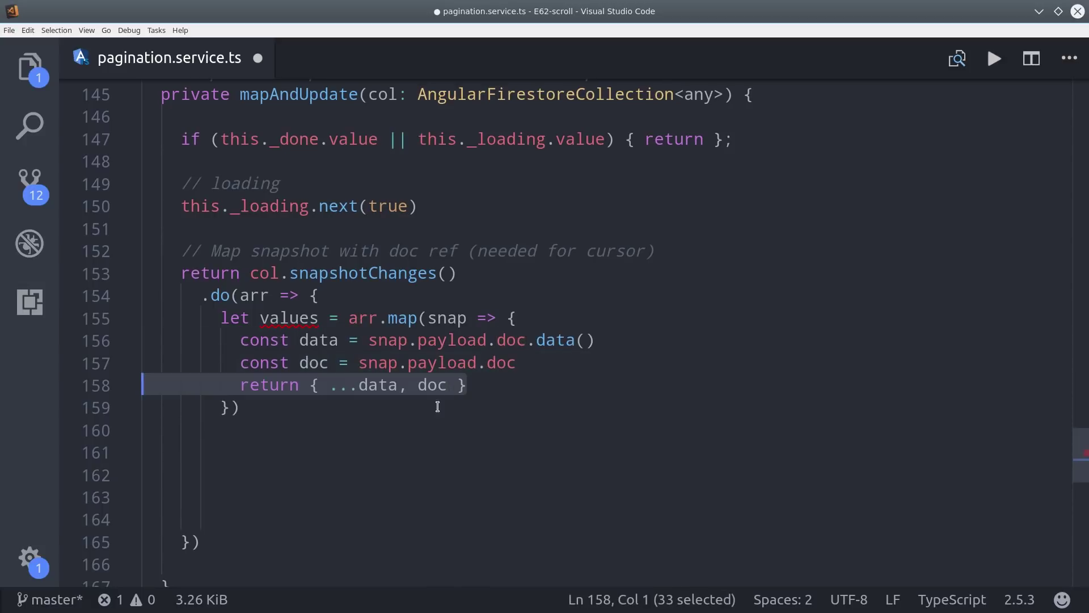
click(438, 429)
click(467, 385)
click(321, 451)
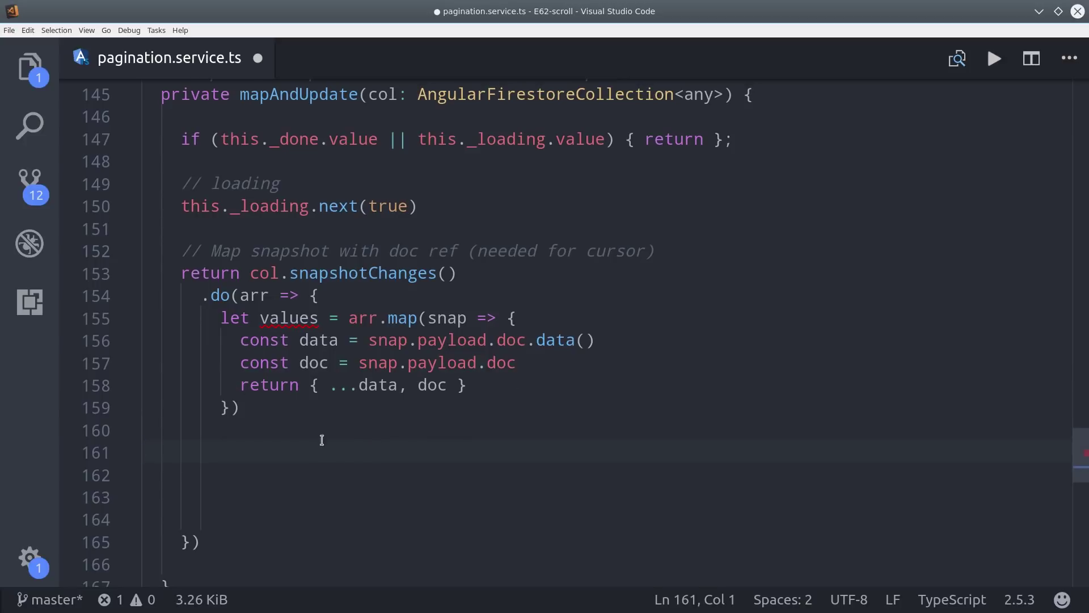
click(322, 413)
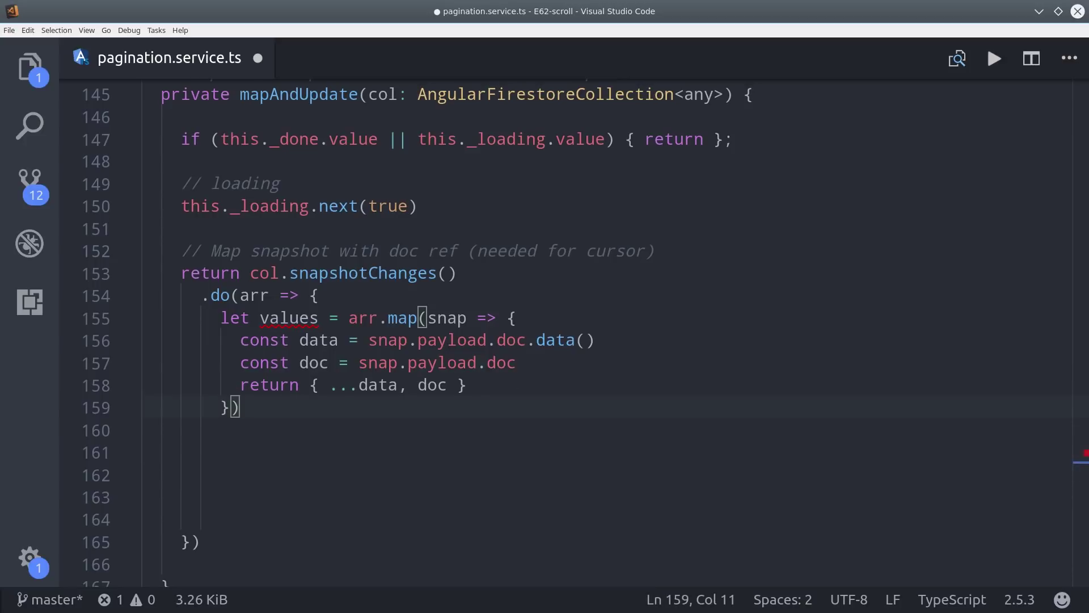
click(465, 428)
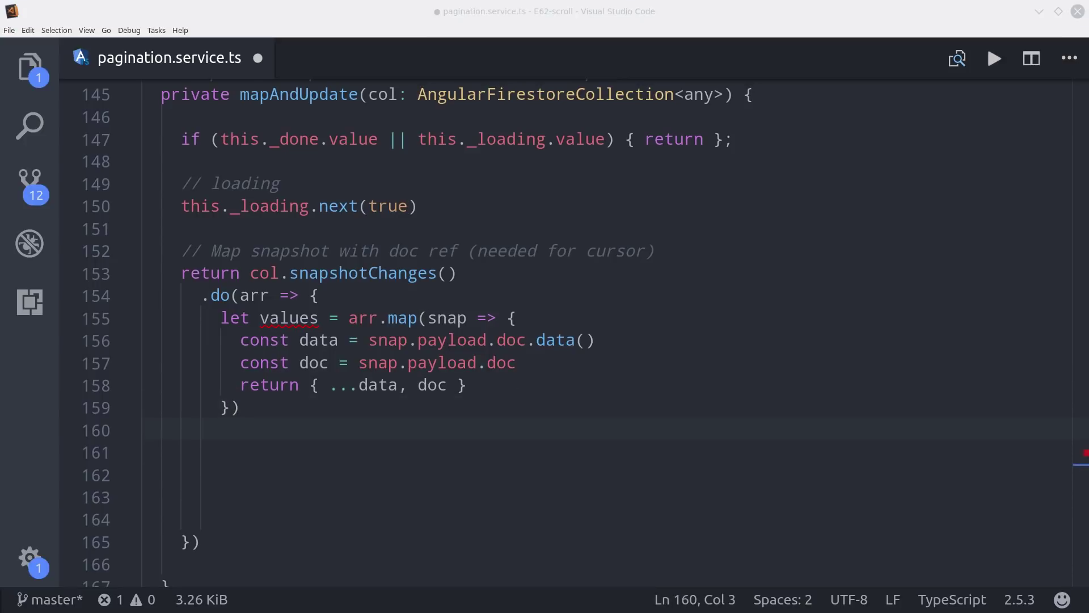
Add the reverse-array comment and a values assignment conditioned on prepend.
key(ctrl+v)
click(399, 474)
scroll(340, 426, down, 3)
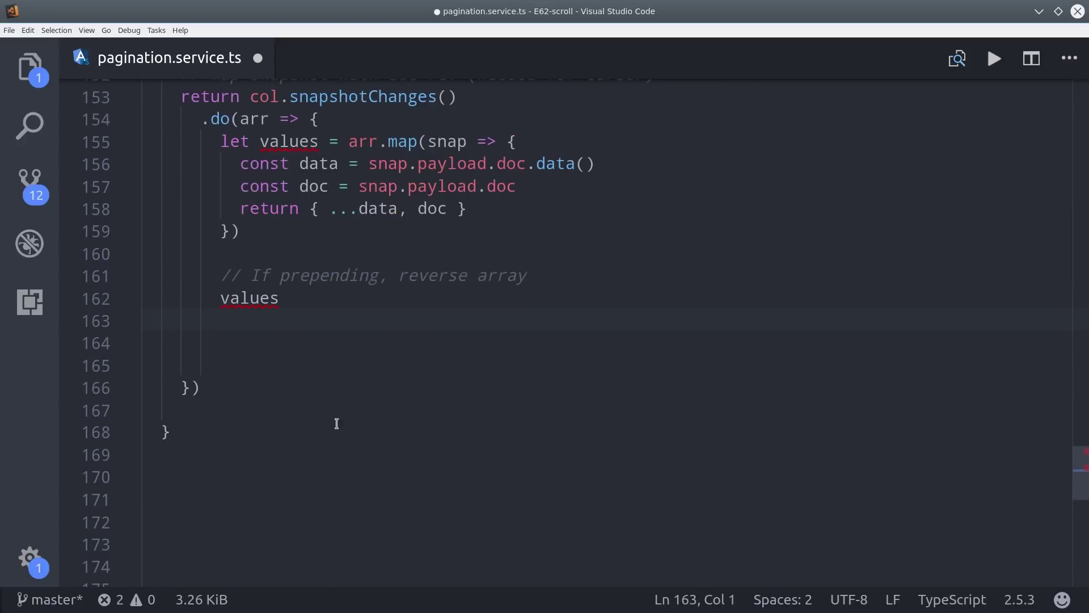
click(321, 299)
text(= this.query.prepend)
click(357, 349)
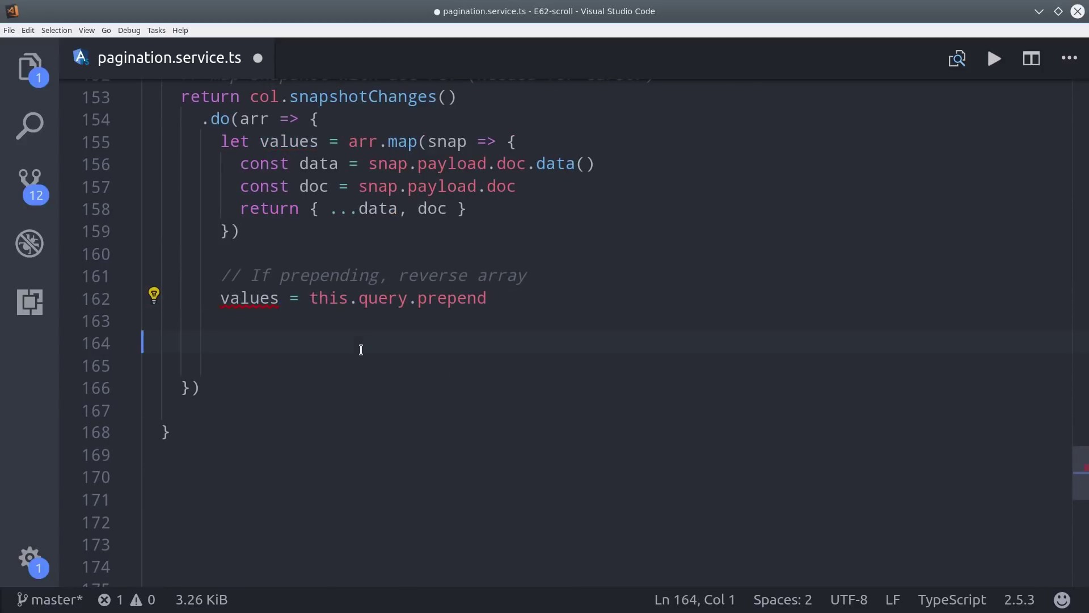
click(551, 300)
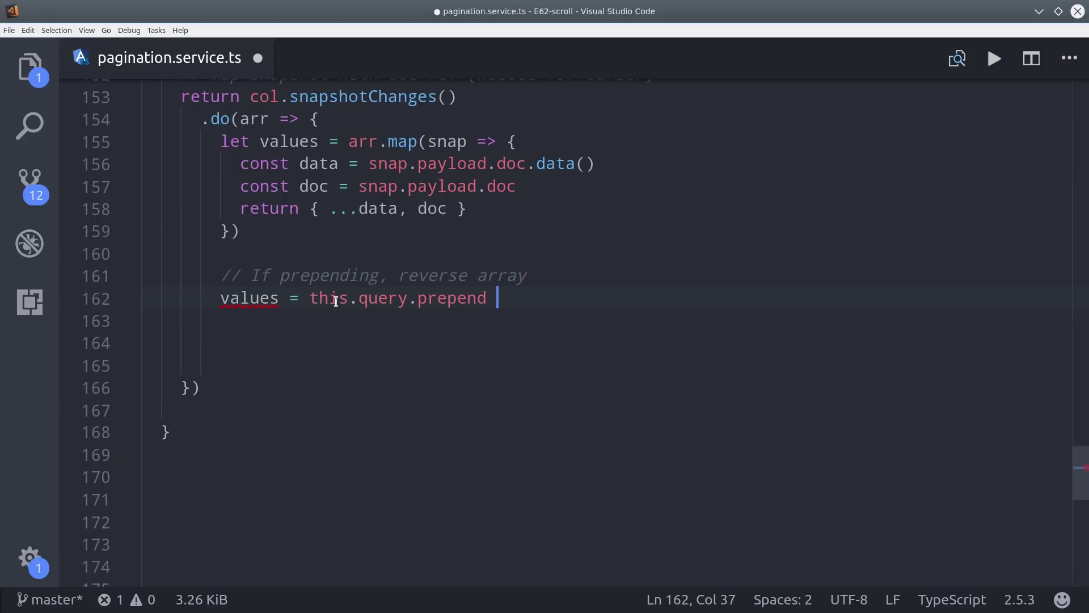
Complete the ternary with reversed values and an unchanged values fallback.
drag(311, 298, 498, 297)
click(534, 298)
text(? values.reverse())
click(517, 359)
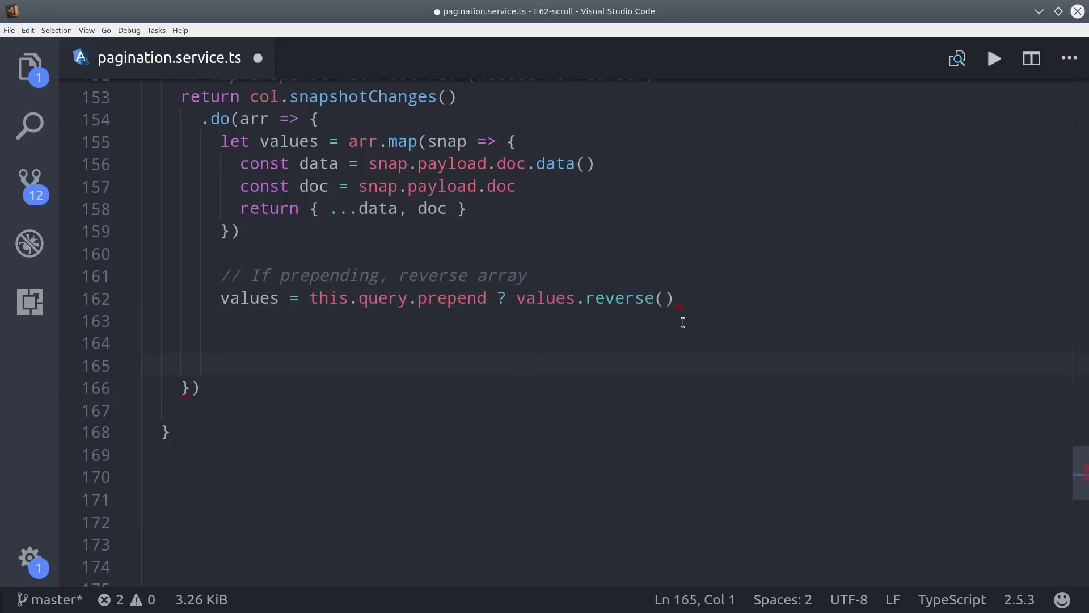
click(682, 299)
text(: values)
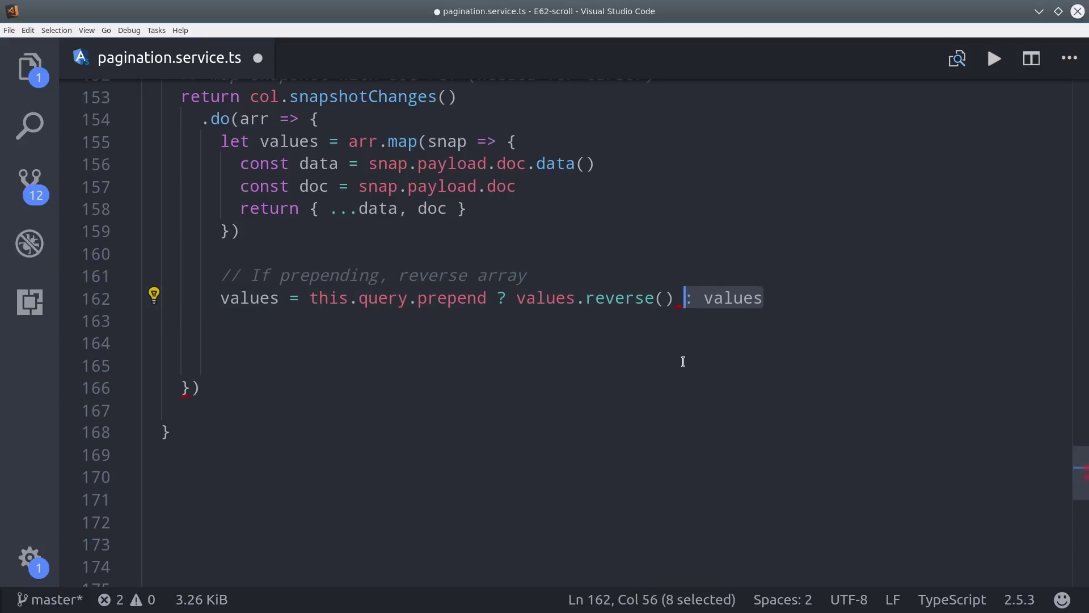
click(664, 377)
Emit values to _data, set loading false, and mark done when values are empty.
key(ctrl+v)
click(295, 387)
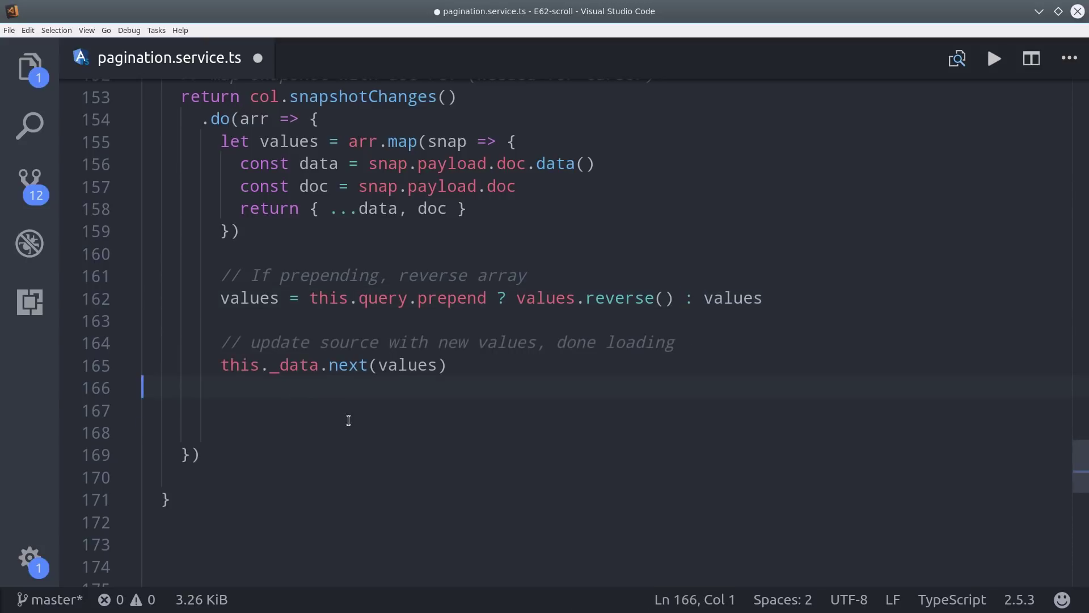
click(340, 404)
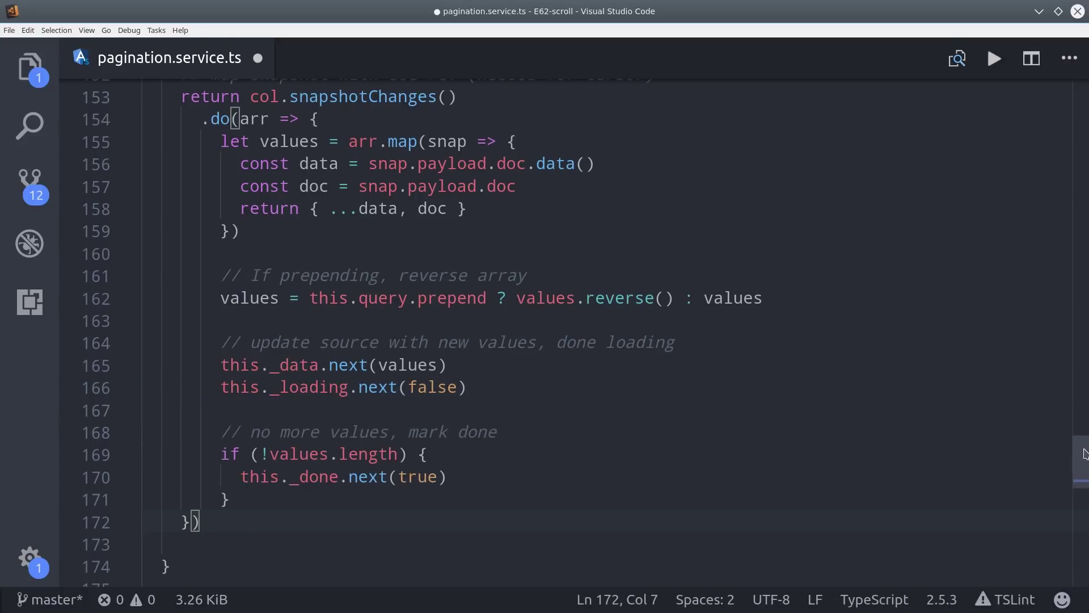
drag(1084, 454, 1082, 476)
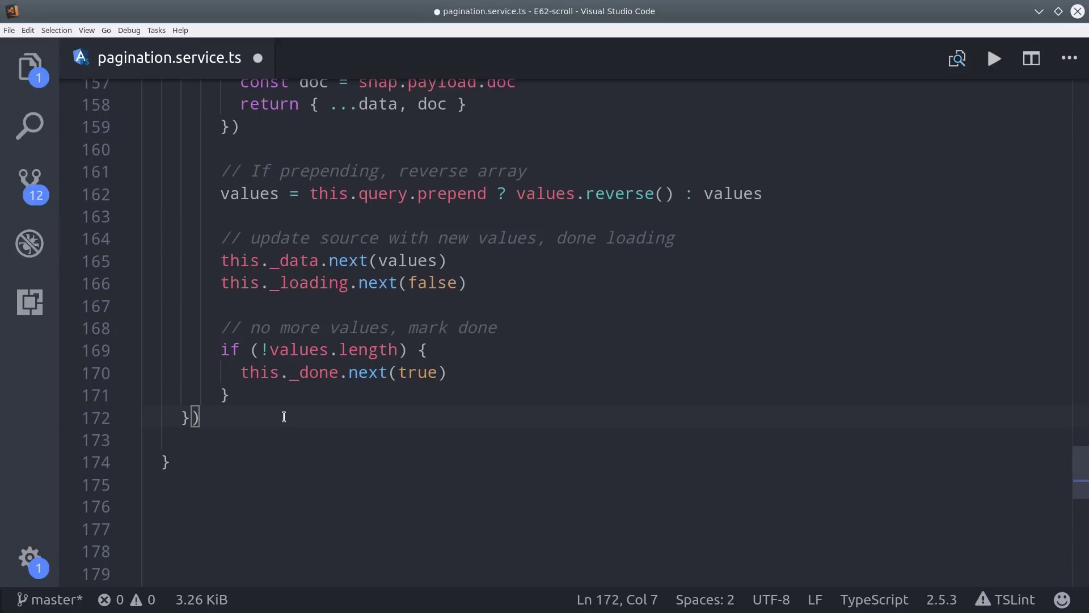
click(285, 404)
drag(285, 403, 220, 350)
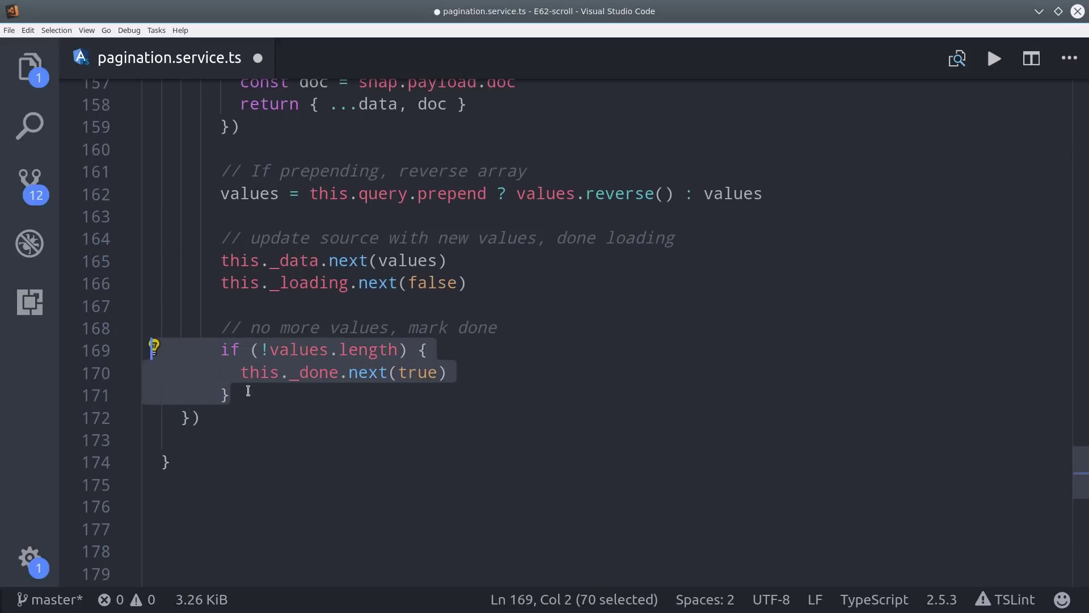
key(ctrl+u)
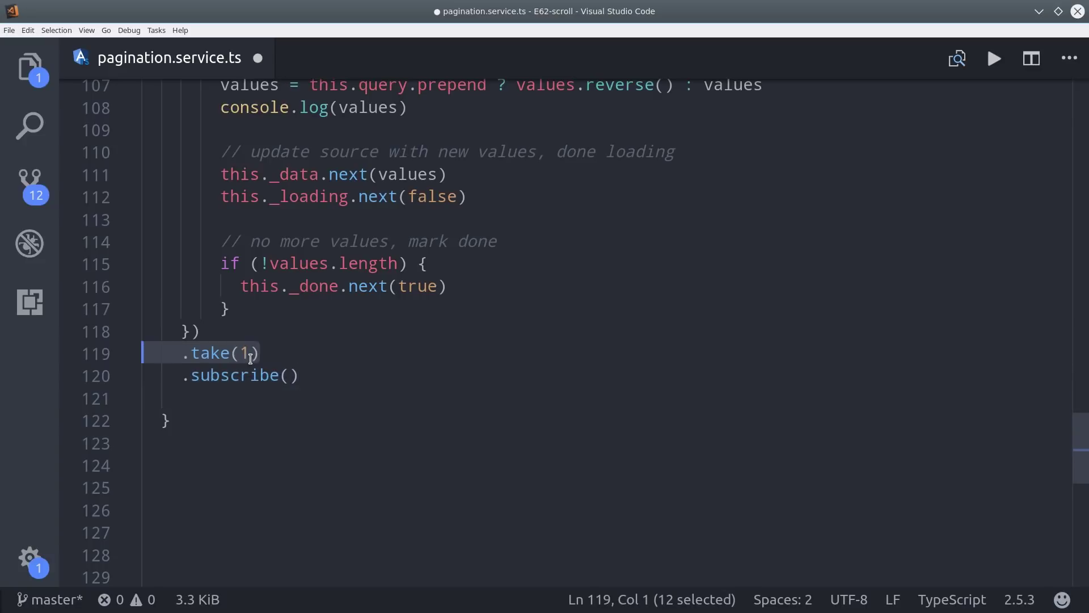
Review the take(1) and subscribe() lines that end the stream.
click(238, 352)
drag(300, 376, 144, 353)
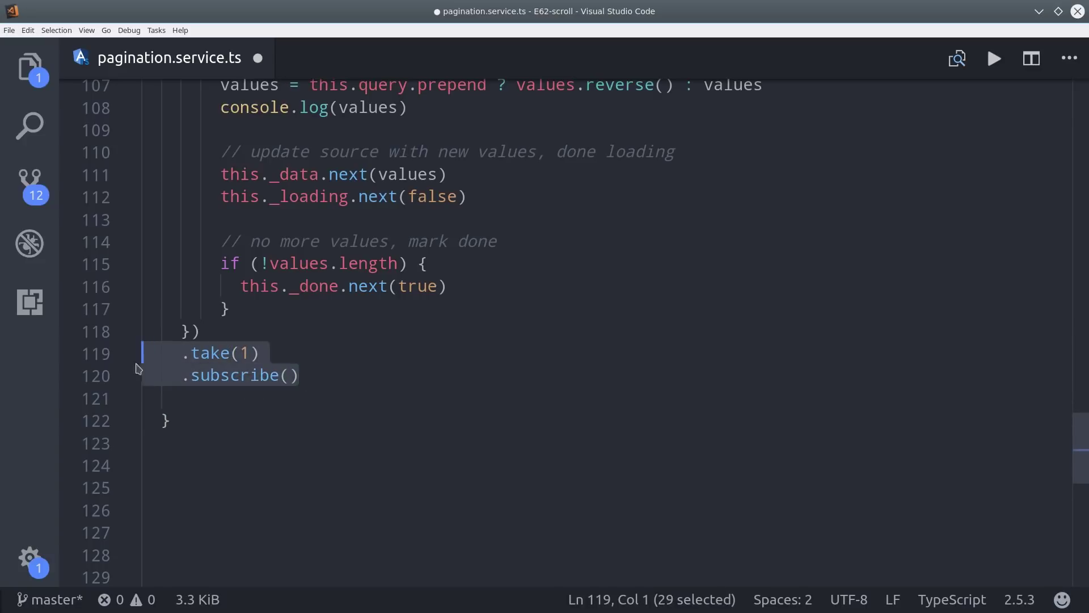
click(252, 415)
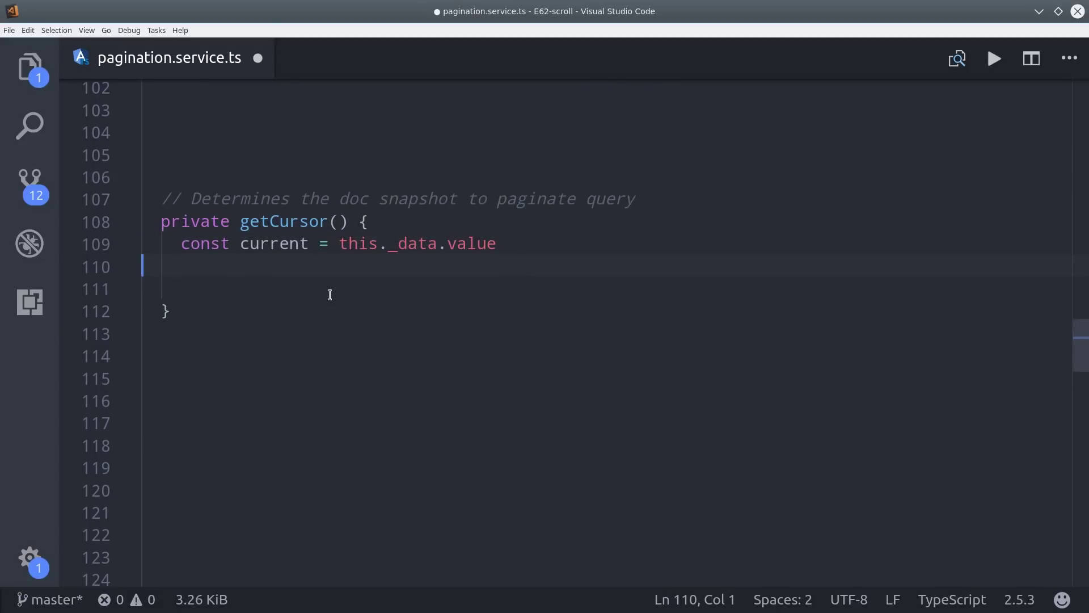
Add the current.length check to getCursor, returning the first or last doc.
text(if (current.length) {      })
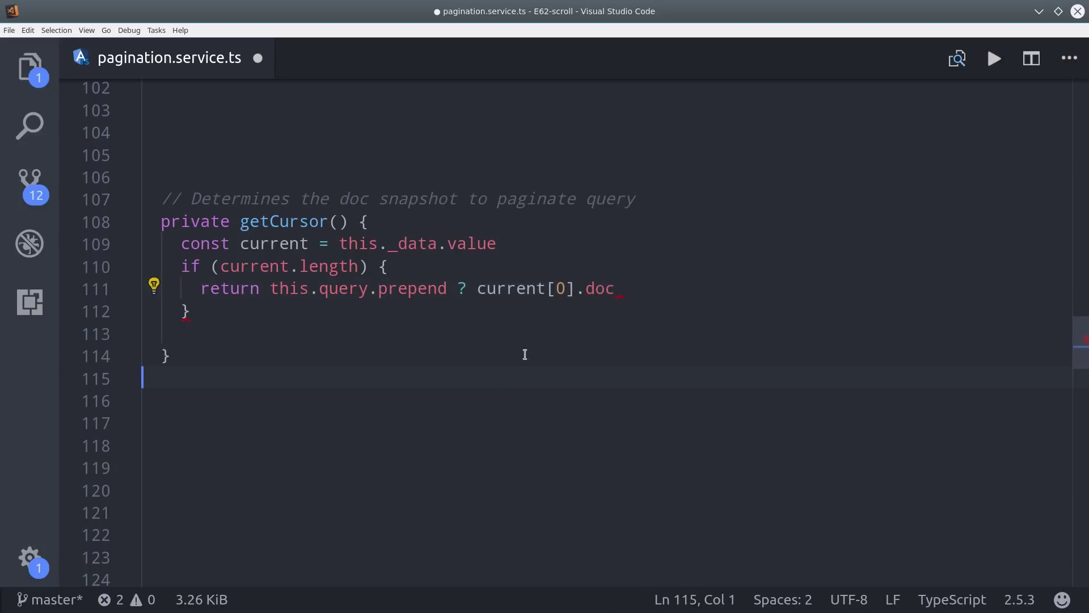
click(647, 402)
click(408, 311)
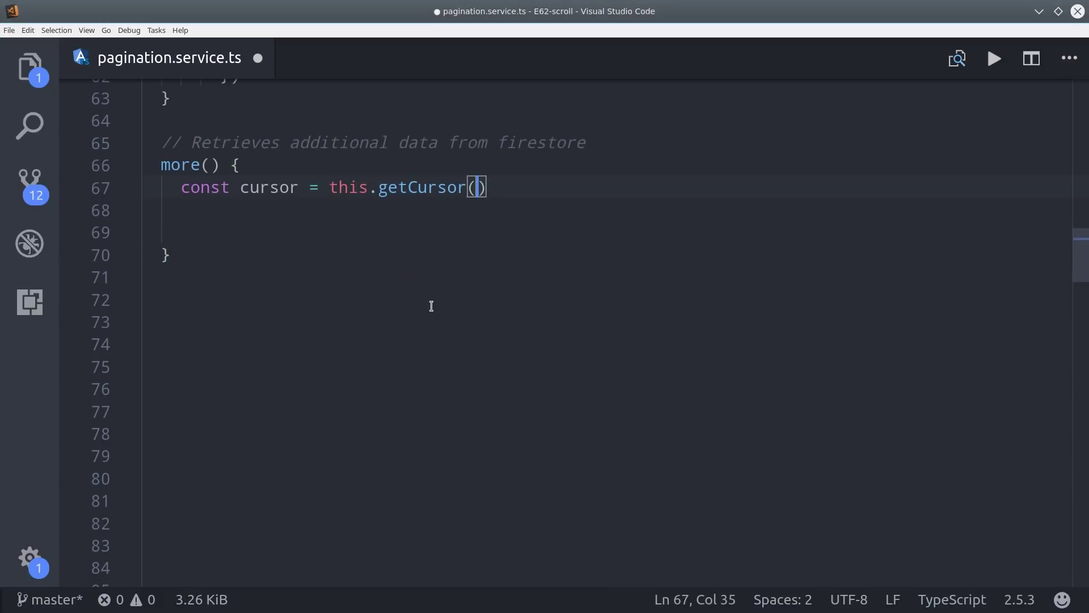
click(307, 219)
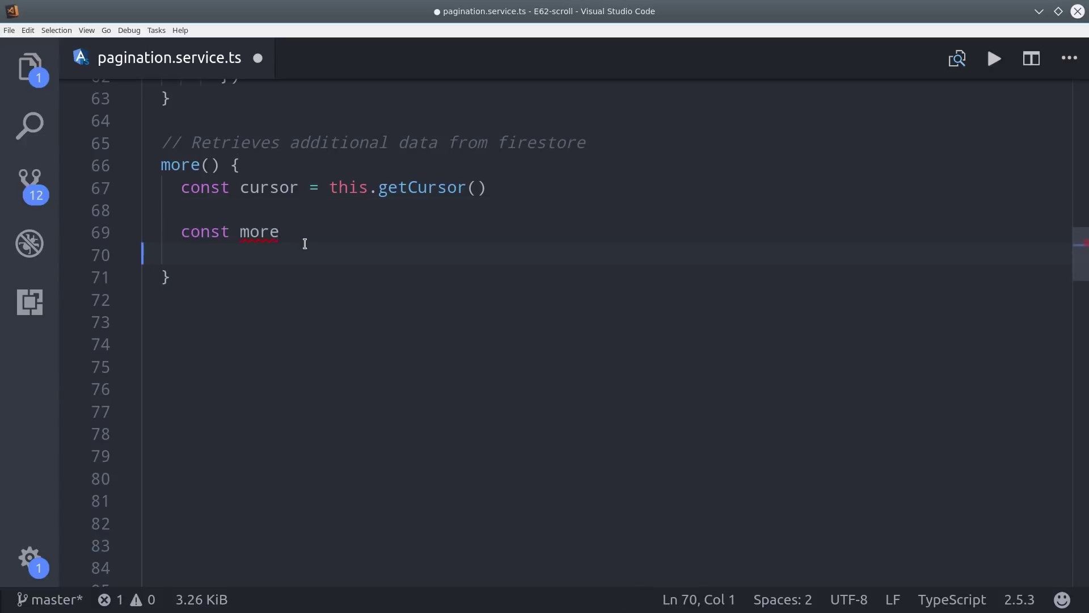
Build the more query with orderBy, limit and startAfter(cursor).
click(347, 306)
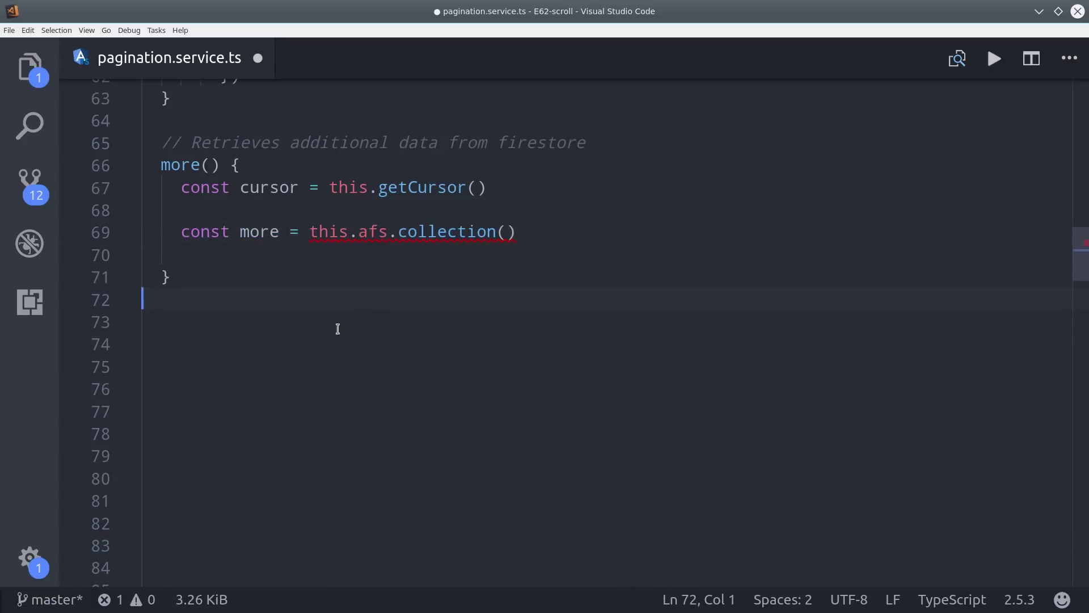
click(399, 257)
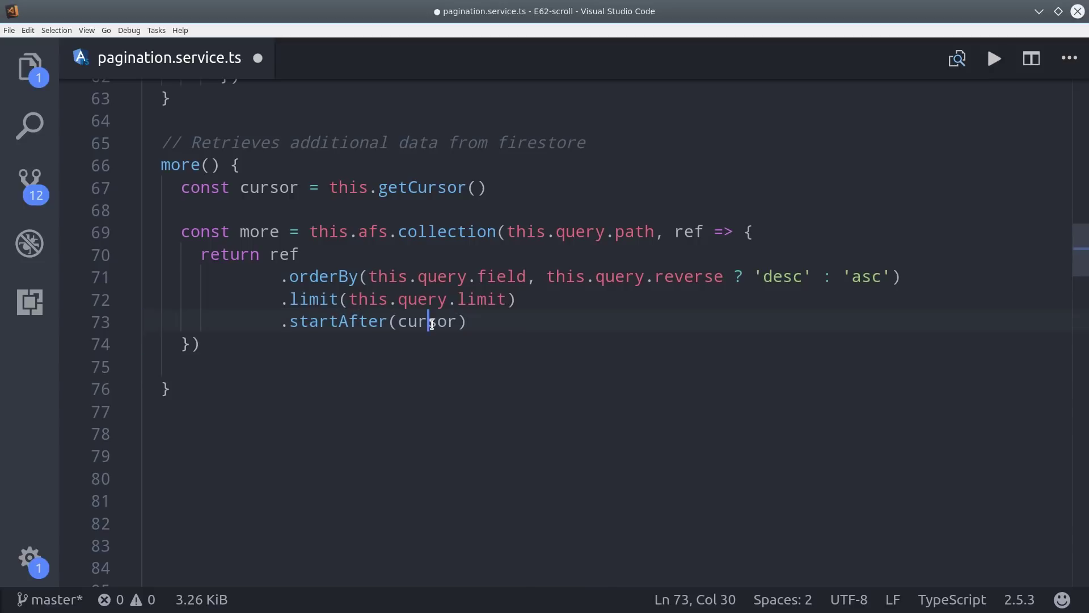
double_click(434, 321)
click(349, 388)
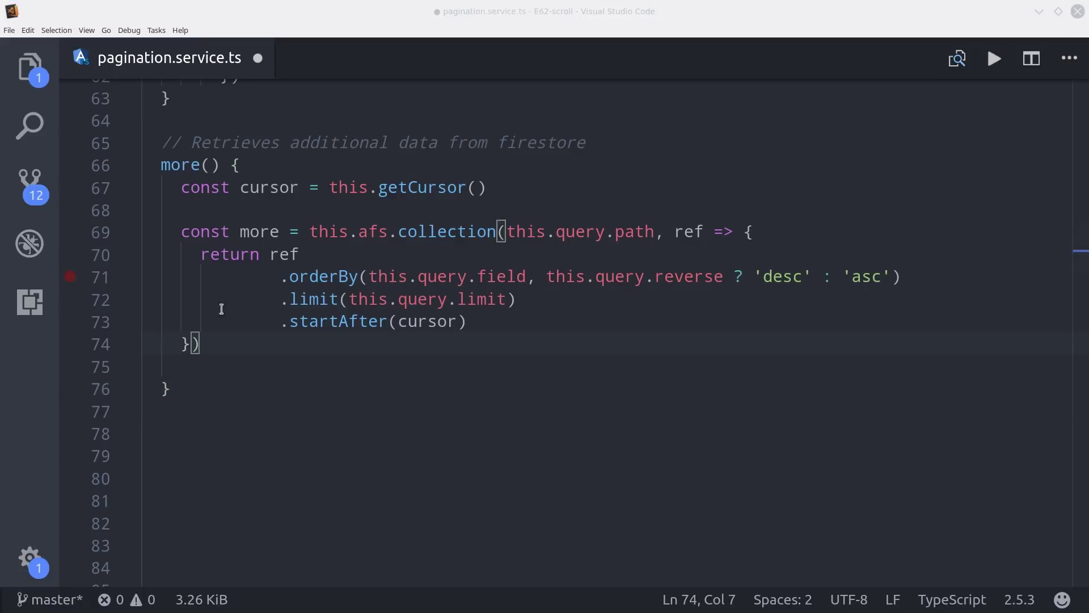
Pass the more query to this.mapAndUpdate(more).
triple_click(281, 367)
text(this.mapAndUpdate())
click(282, 390)
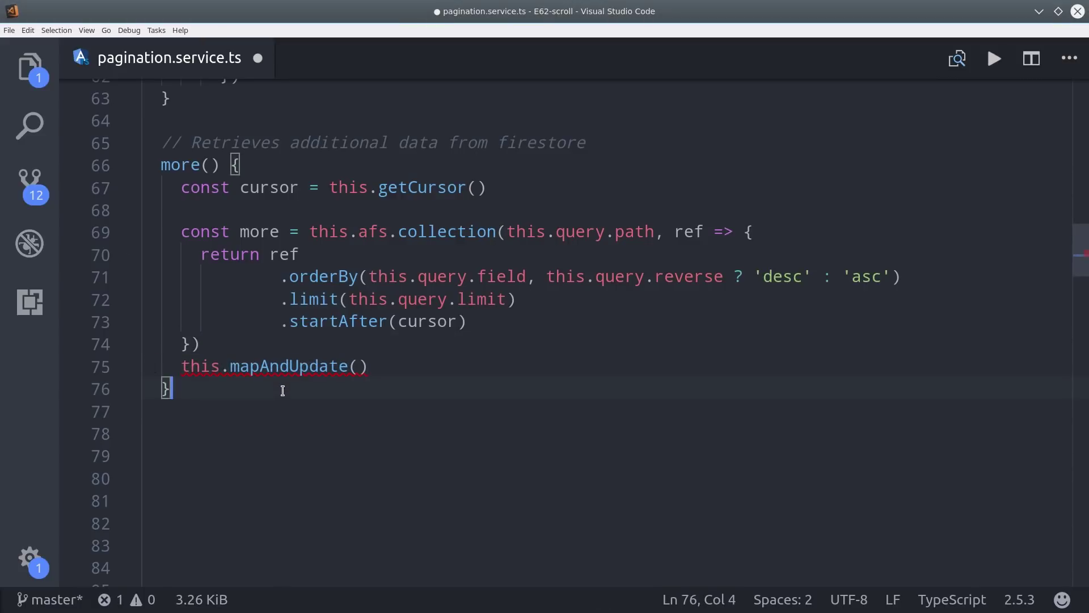
click(359, 366)
key(ctrl+shift+z)
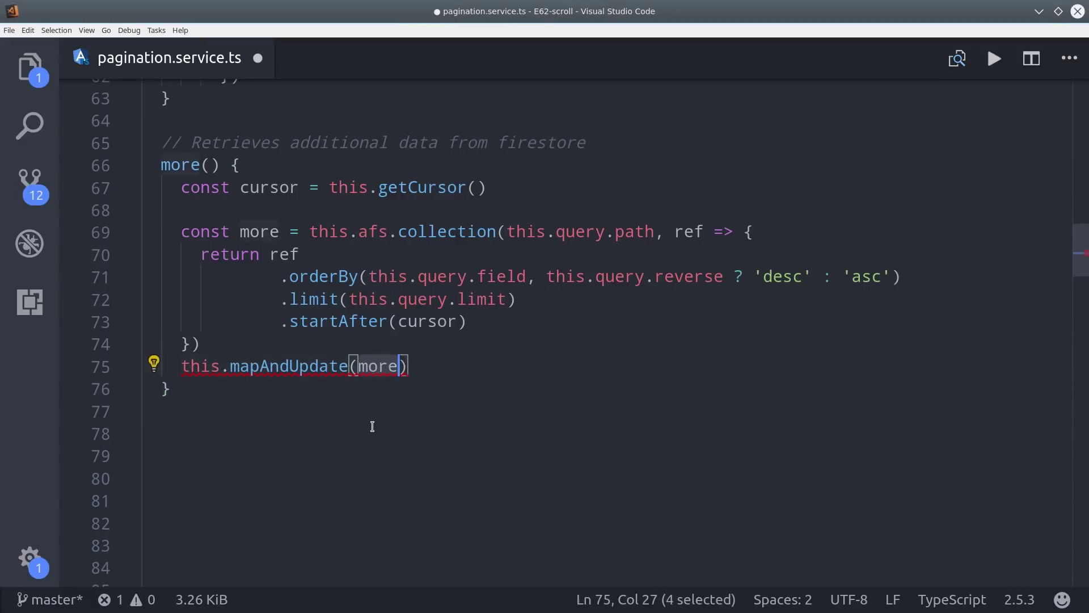
click(372, 426)
drag(408, 367, 183, 368)
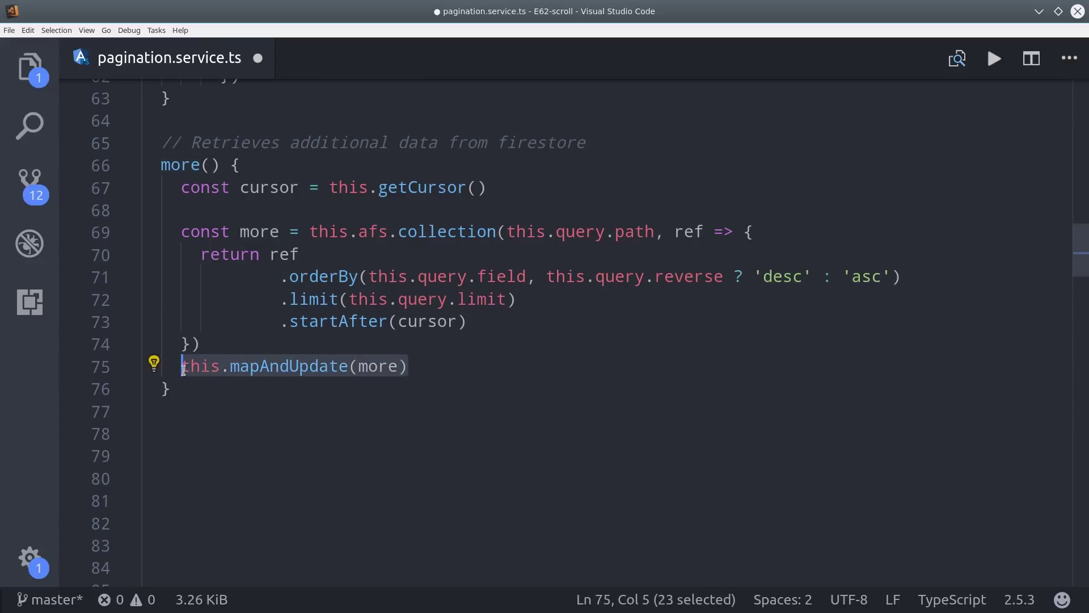
click(271, 438)
double_click(394, 366)
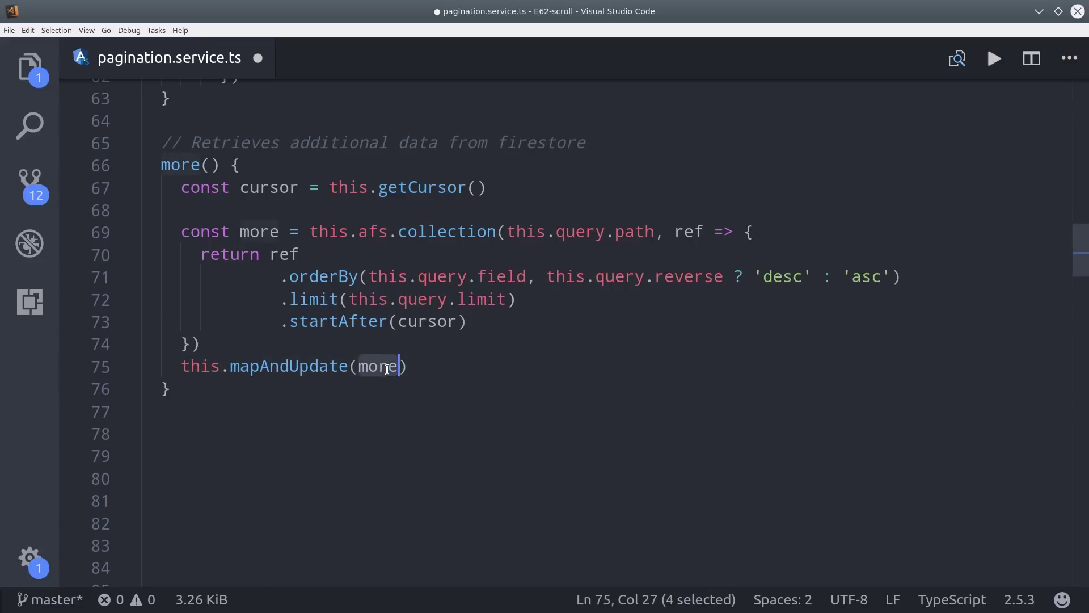
click(376, 366)
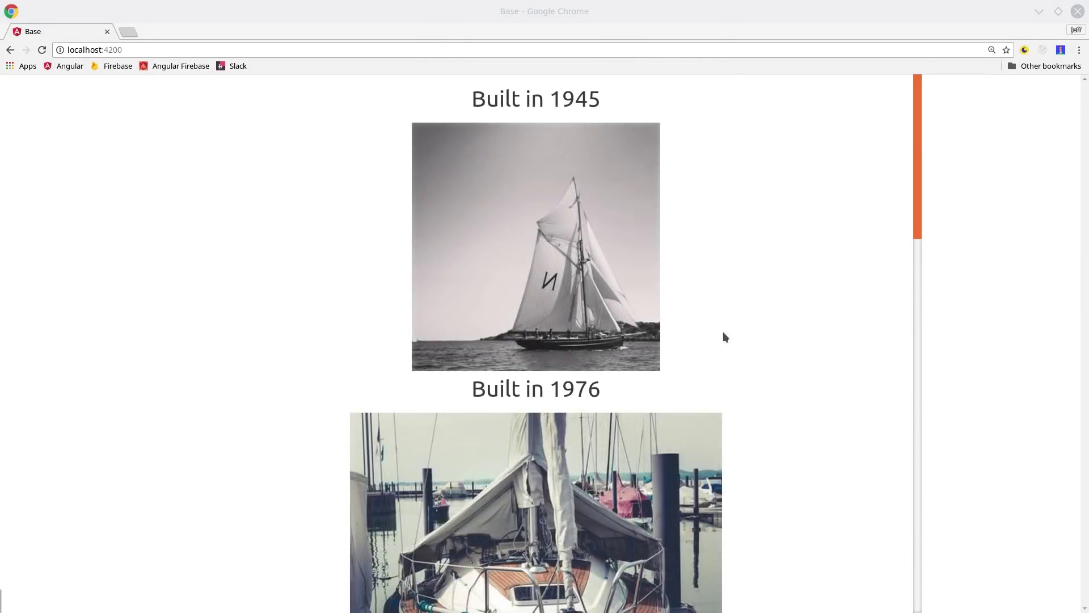
Scroll the boat feed in Chrome and select the 'I ran out of boats!' banner.
triple_click(466, 100)
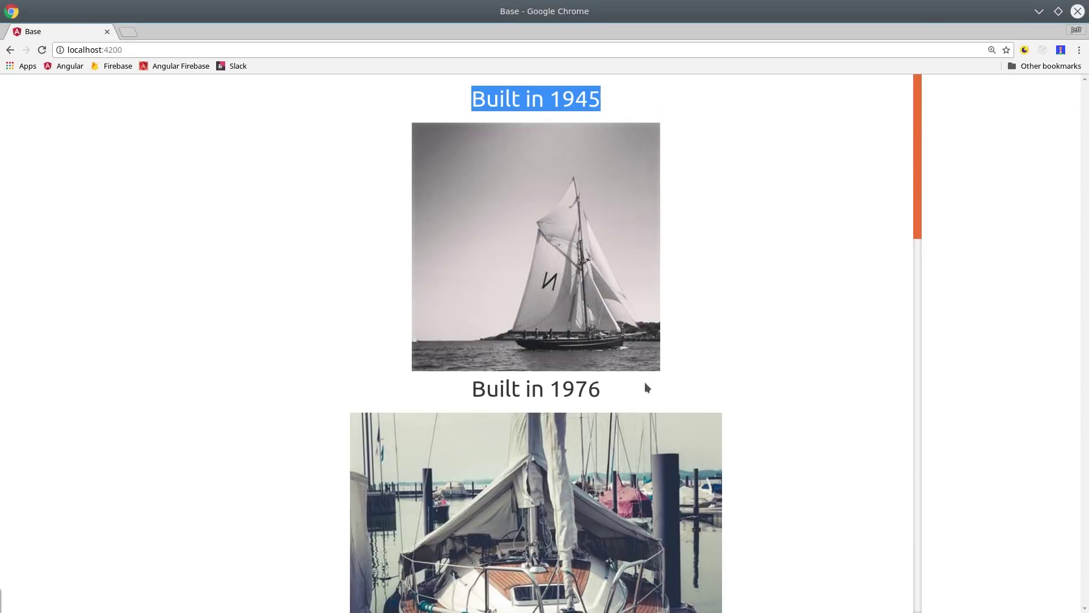
scroll(643, 392, down, 5)
scroll(642, 393, down, 5)
scroll(642, 394, down, 5)
scroll(753, 412, down, 3)
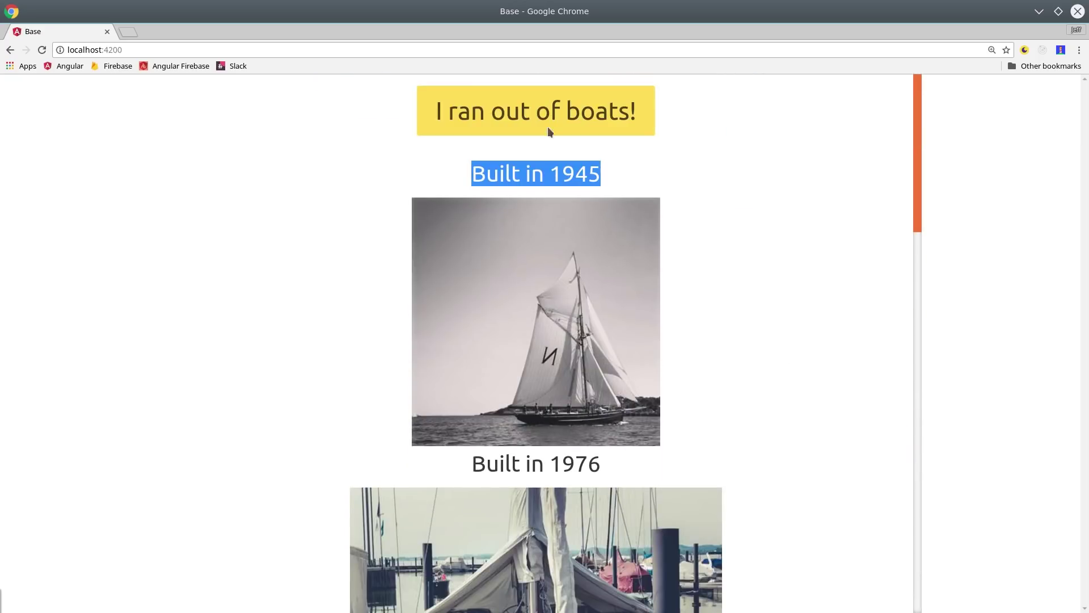
triple_click(547, 115)
click(769, 314)
drag(638, 110, 437, 106)
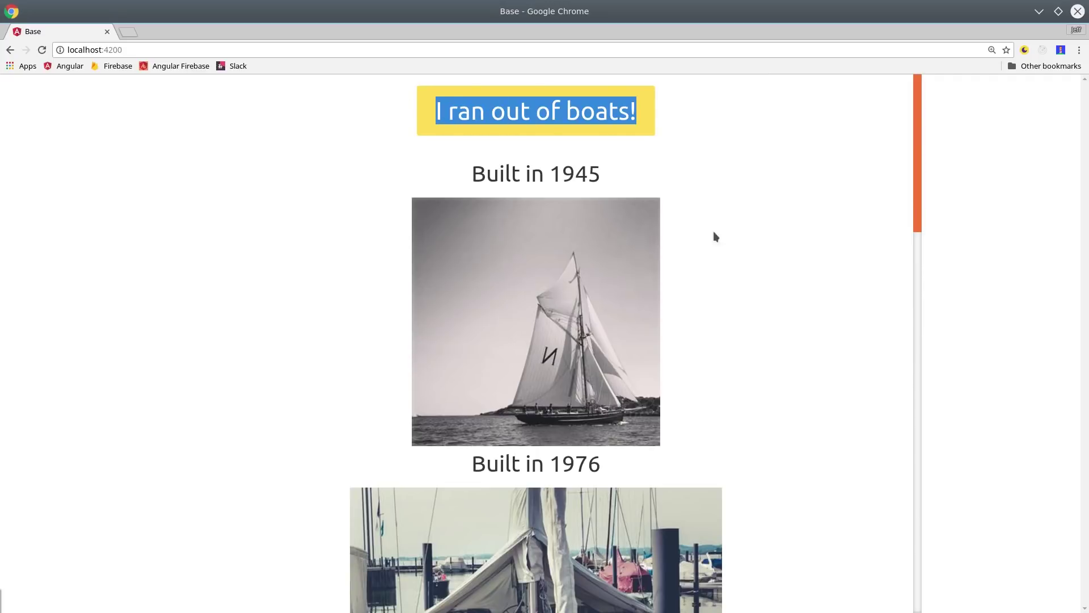